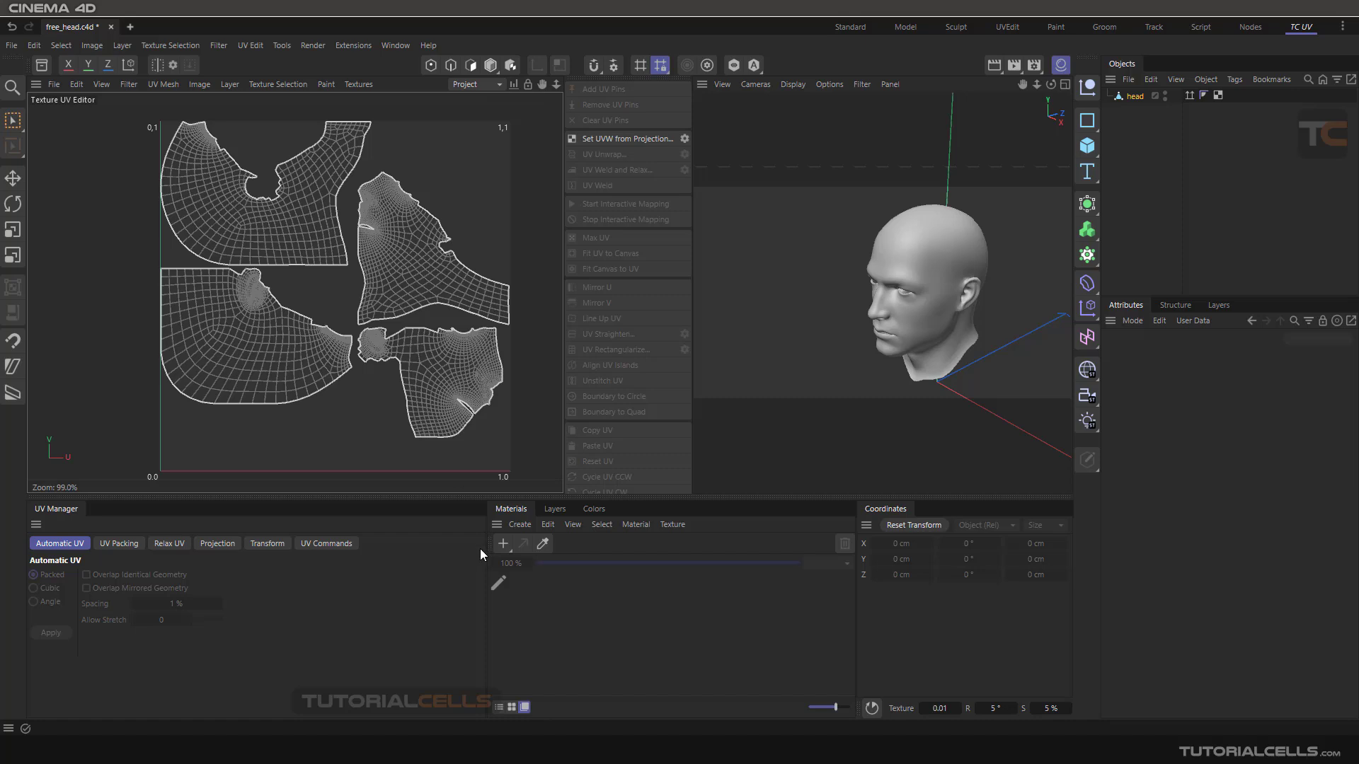
pyautogui.click(231, 85)
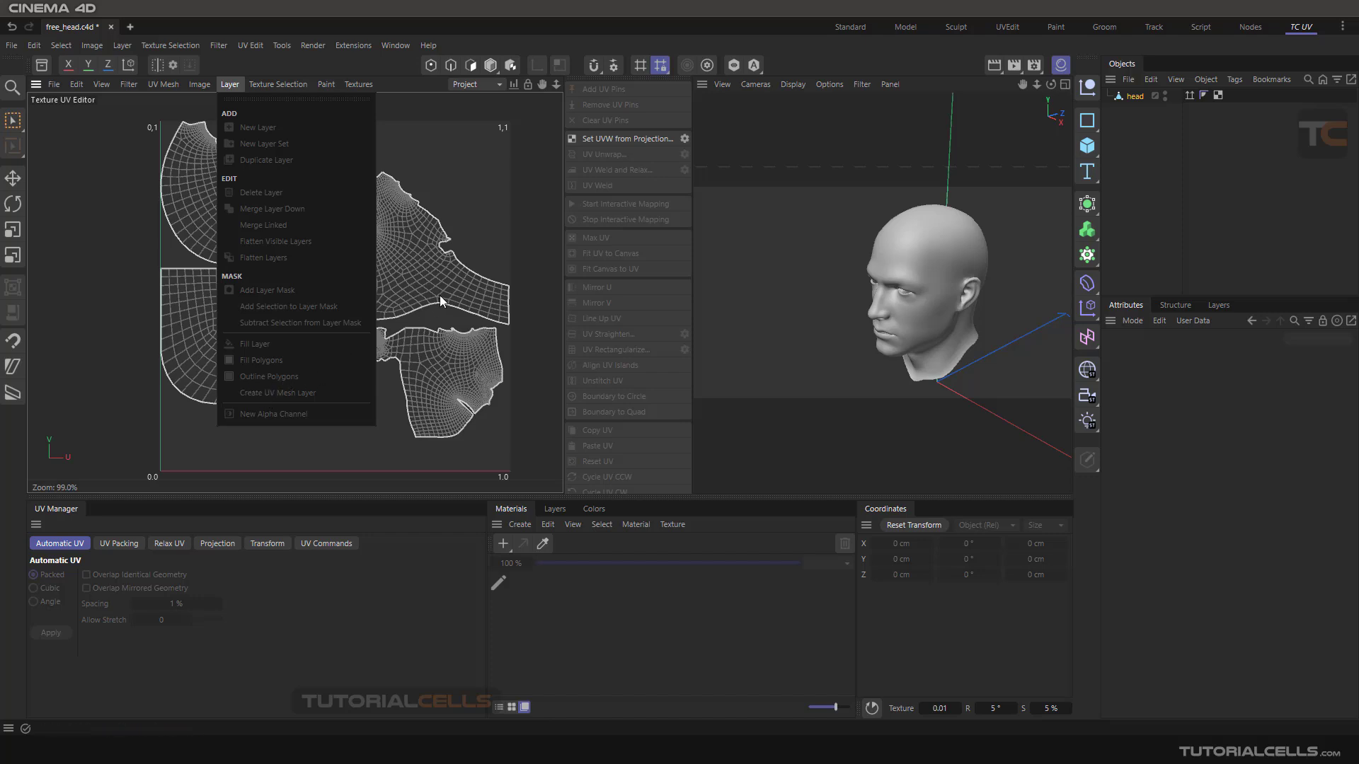
pyautogui.click(465, 260)
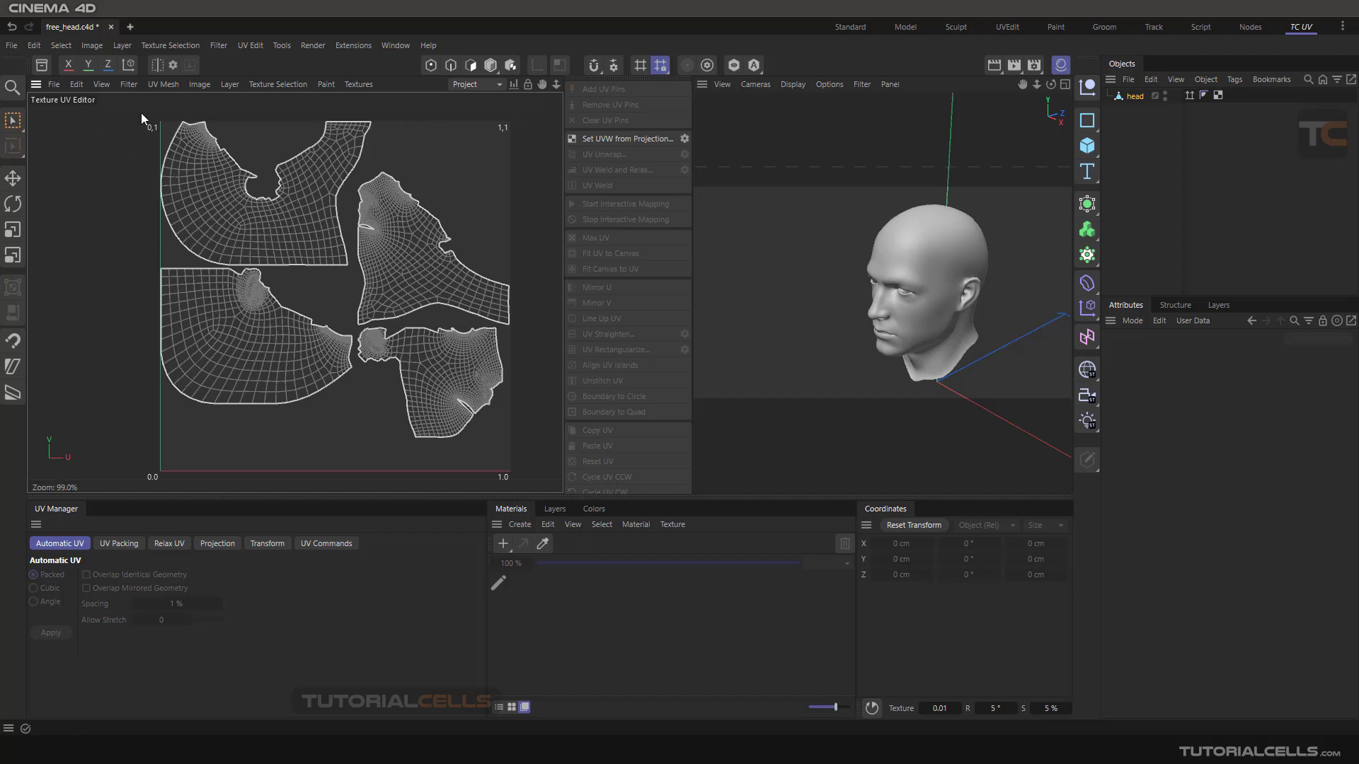
pyautogui.click(53, 85)
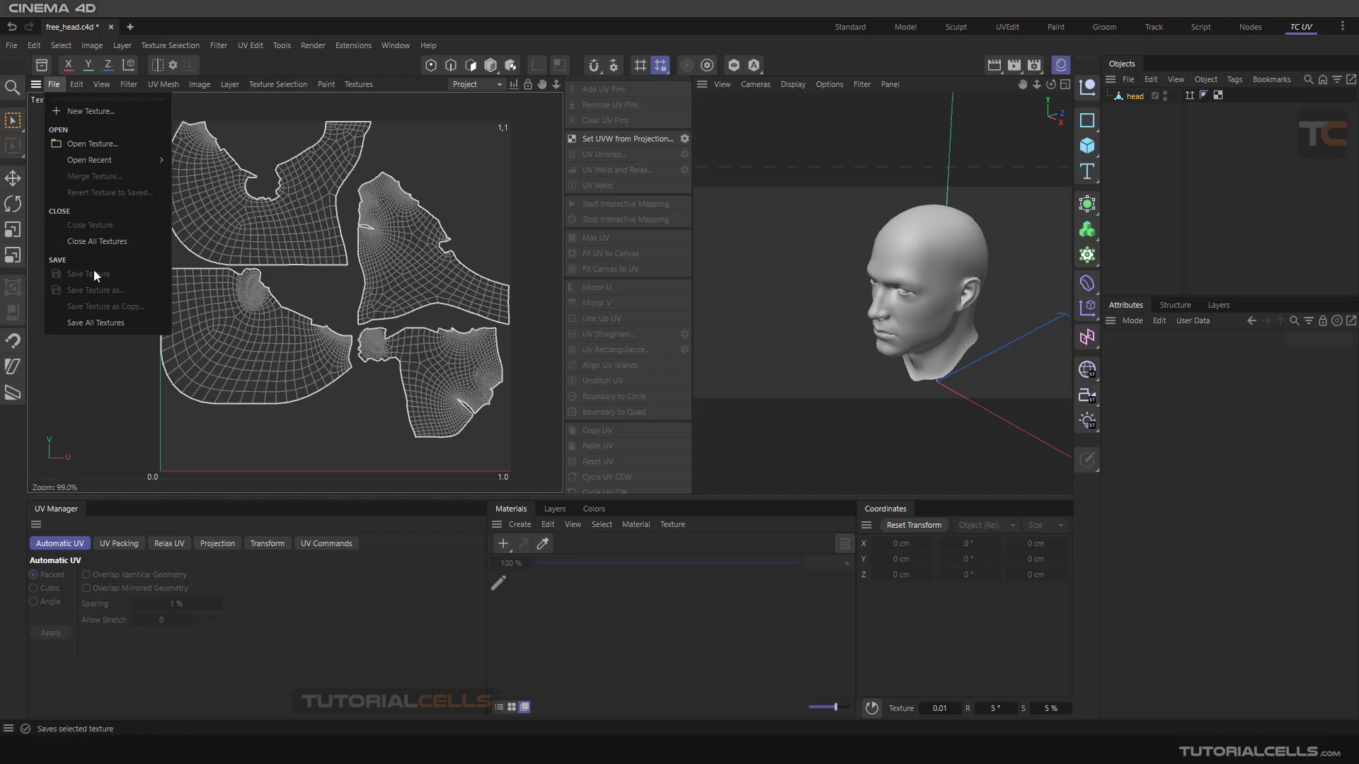
pyautogui.click(514, 332)
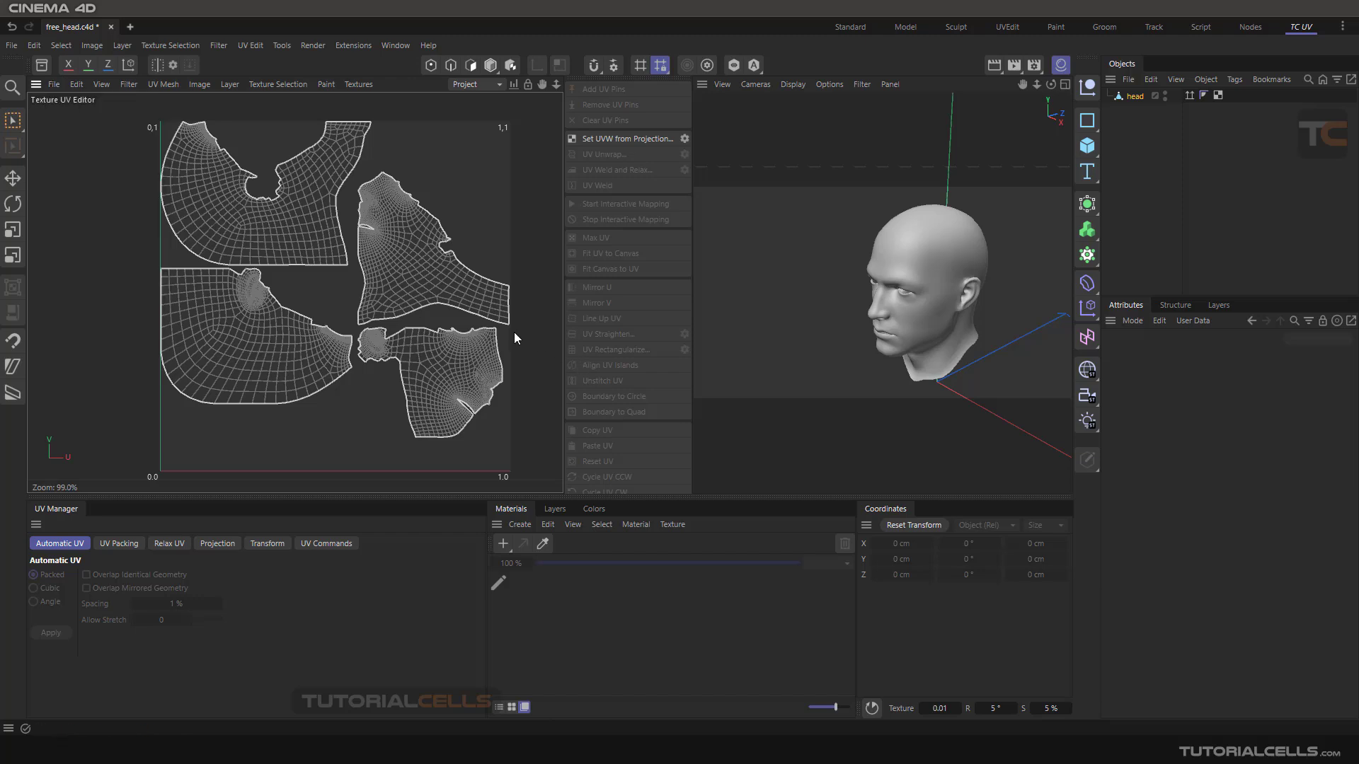
# - Create a new material and start a new texture for its Color channel
pyautogui.click(504, 542)
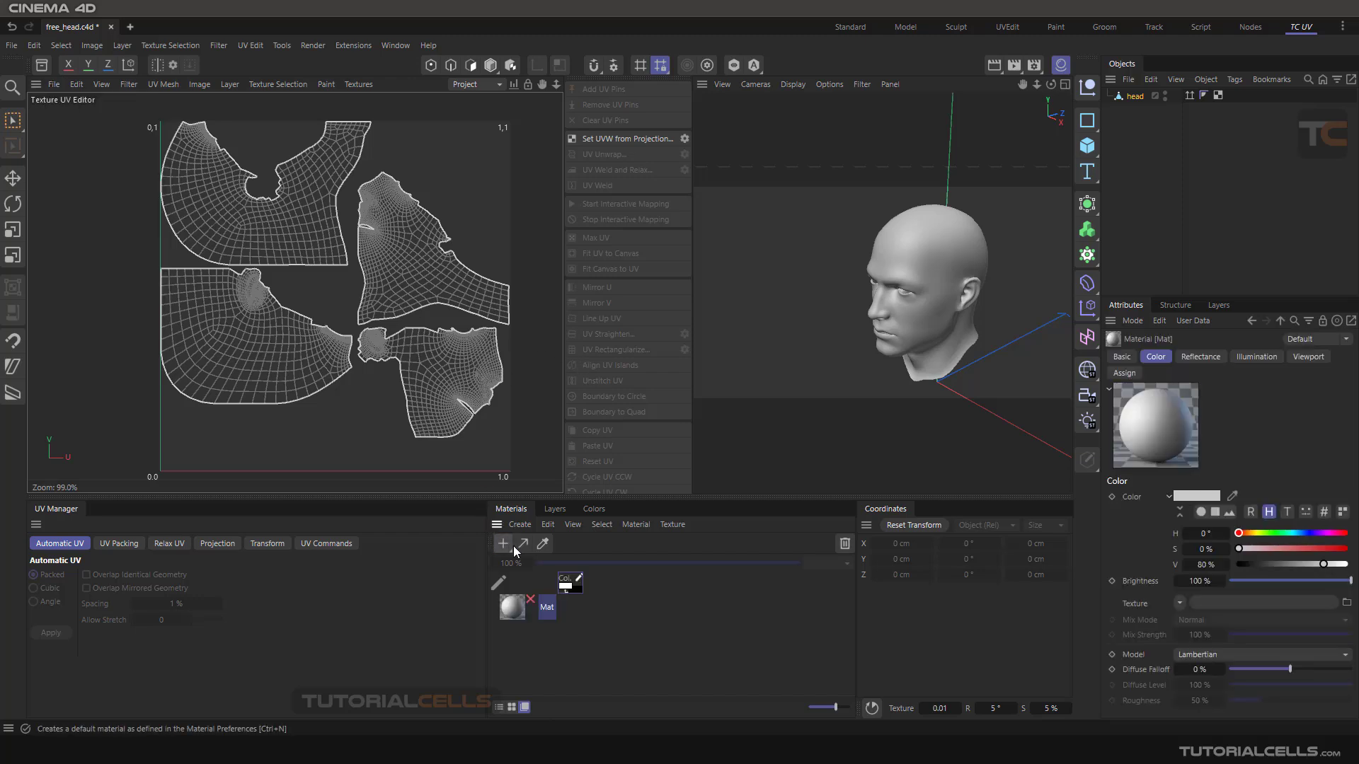
pyautogui.doubleClick(512, 608)
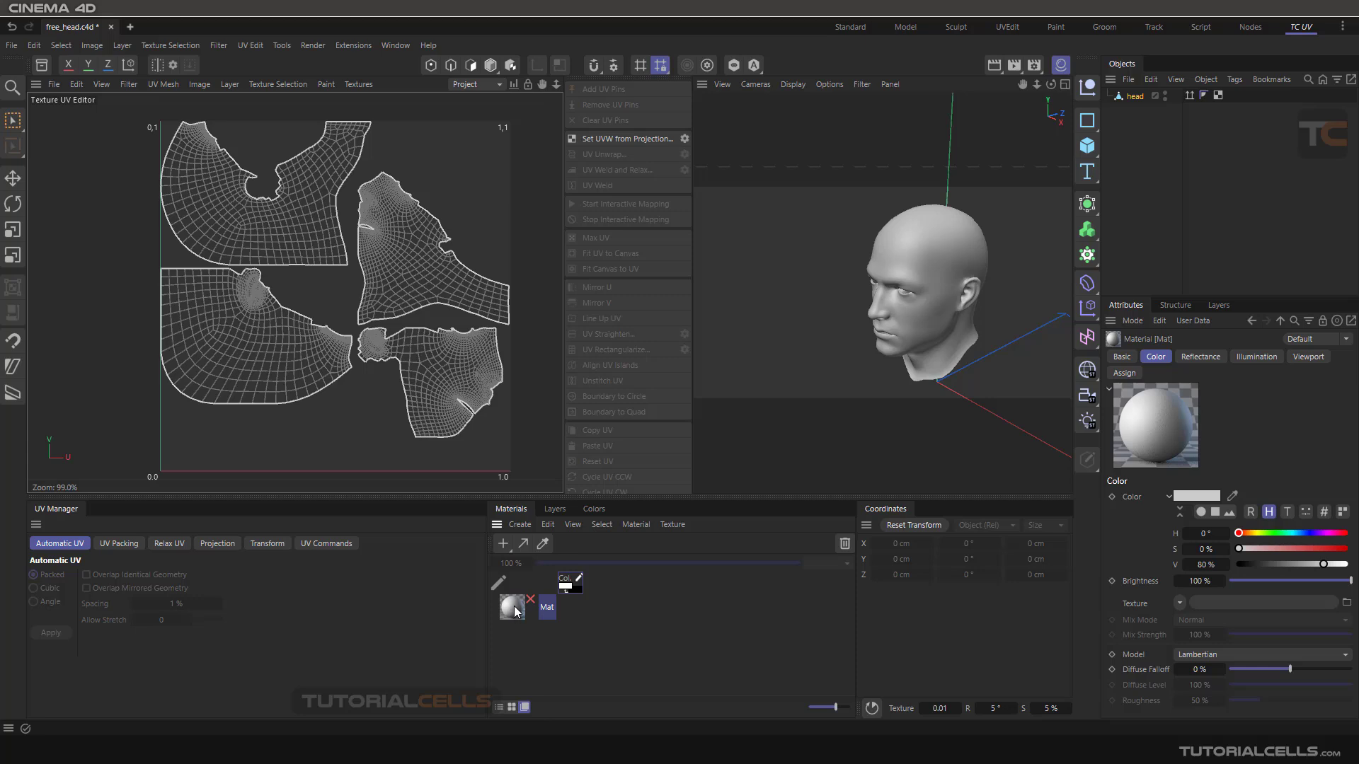
pyautogui.click(690, 374)
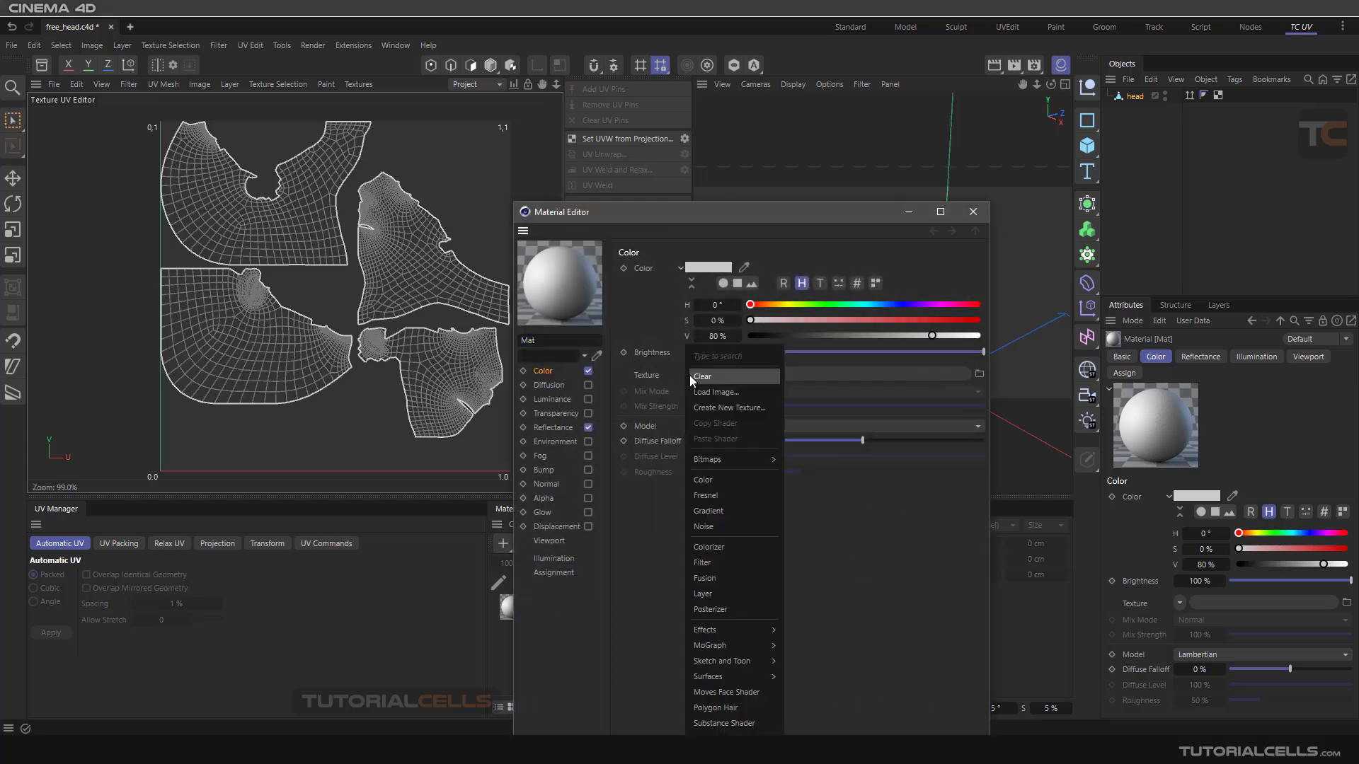
pyautogui.click(731, 409)
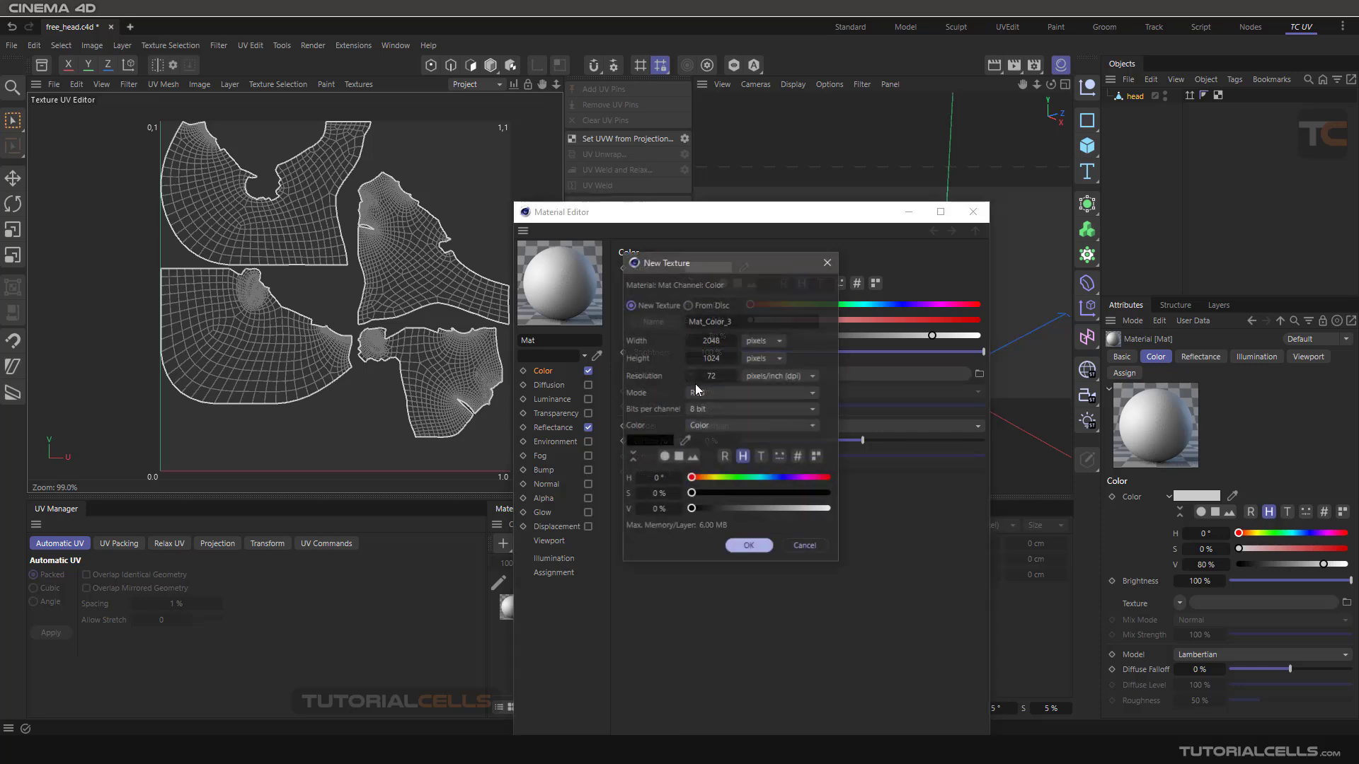
pyautogui.moveTo(685, 258); pyautogui.dragTo(616, 174)
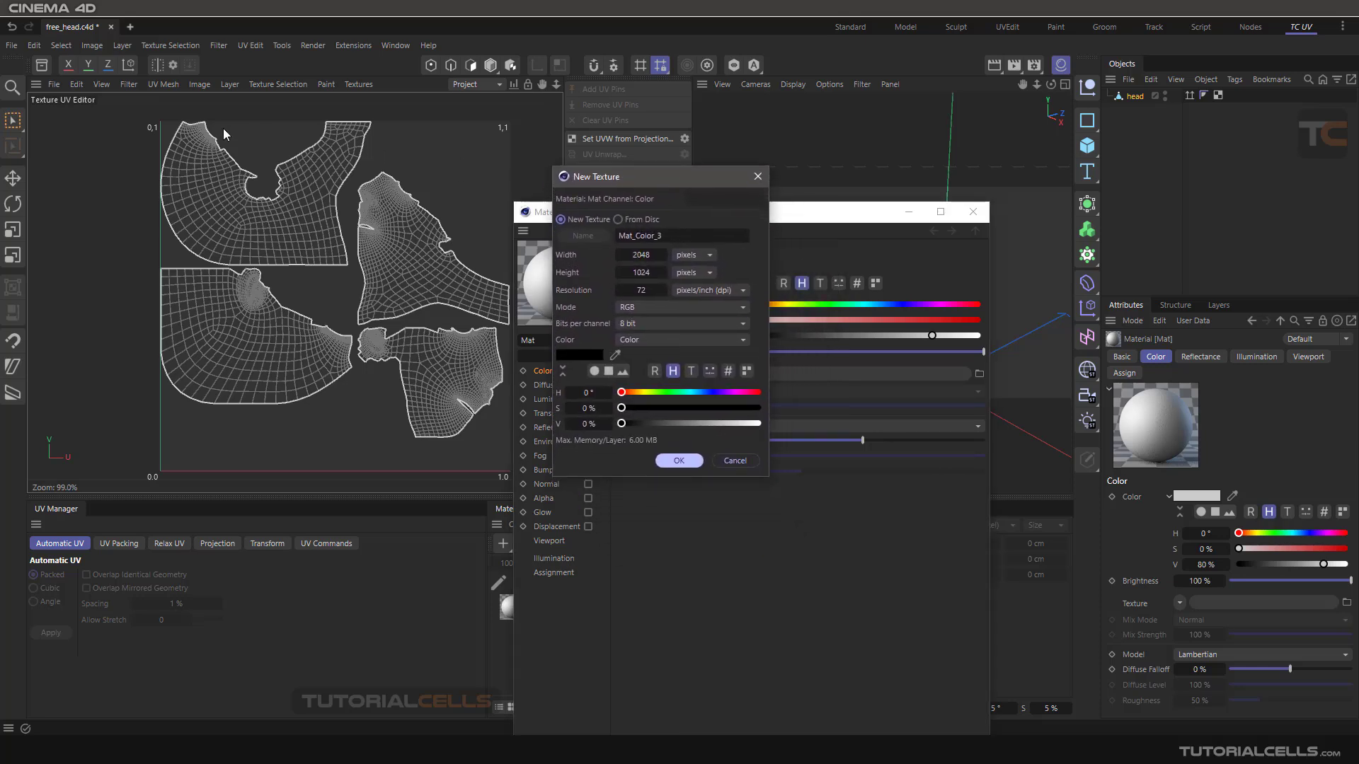
# - Set the new texture's height to 2048 pixels to match its width, and create the texture
pyautogui.doubleClick(642, 273)
pyautogui.press('Return')
pyautogui.write('*2')
pyautogui.doubleClick(649, 254)
pyautogui.doubleClick(658, 293)
pyautogui.click(676, 461)
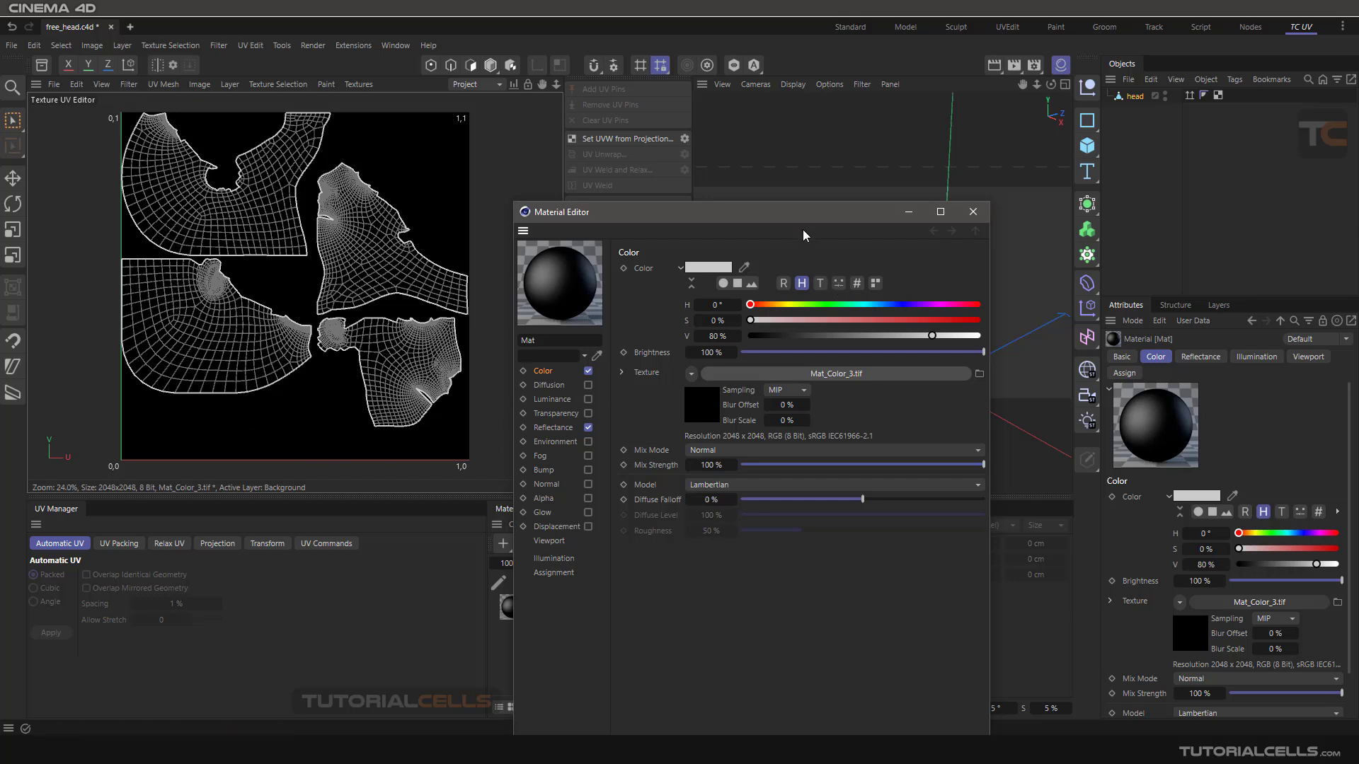
# - Close the Material Editor, assign the Mat material to the head object and activate its color texture for painting
pyautogui.moveTo(797, 216); pyautogui.dragTo(708, 135)
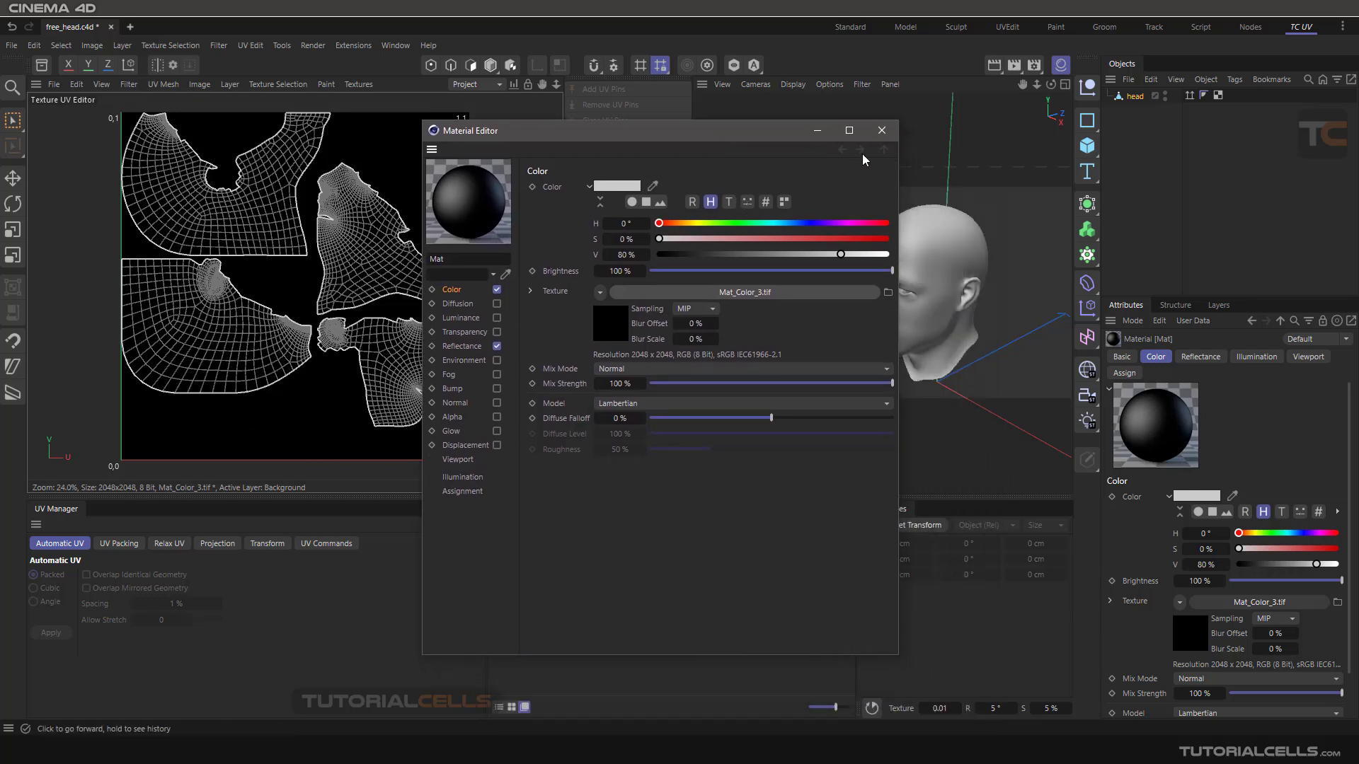
pyautogui.click(609, 323)
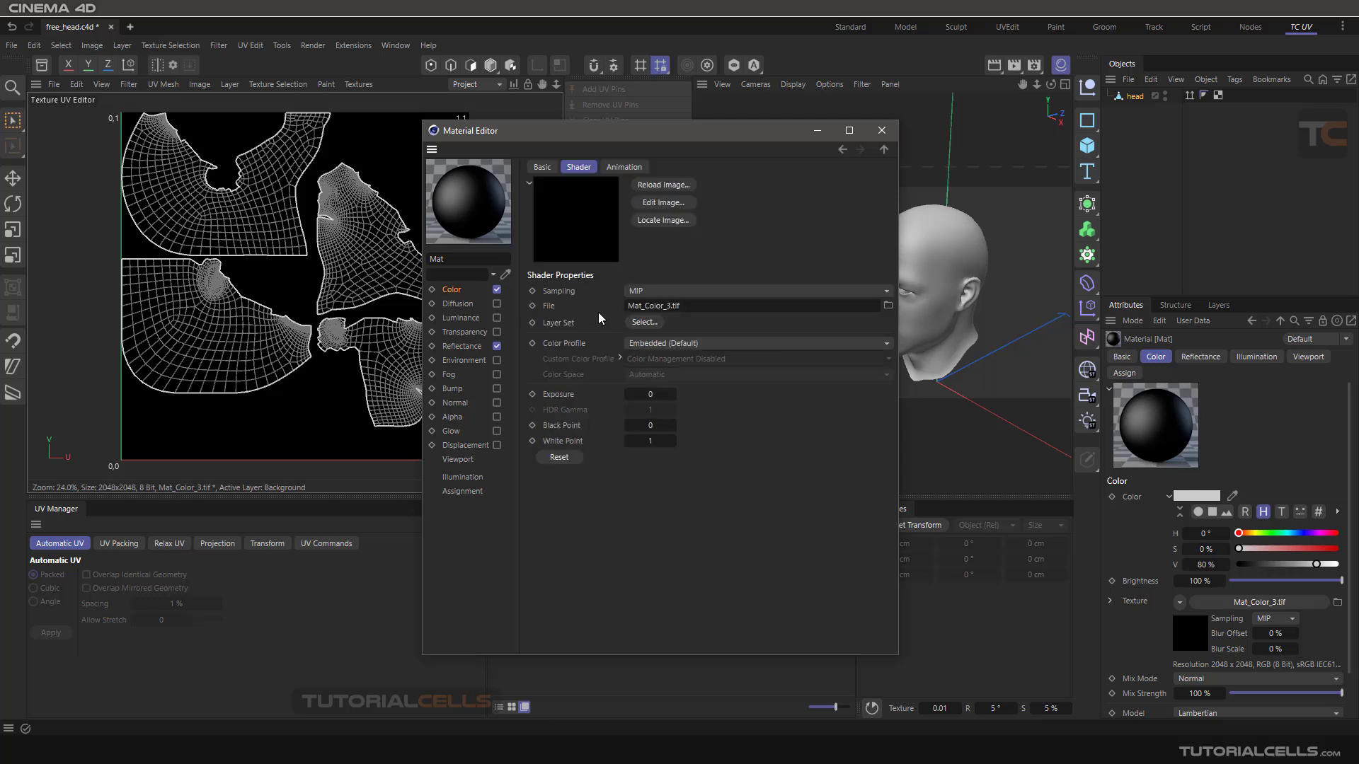
pyautogui.click(881, 130)
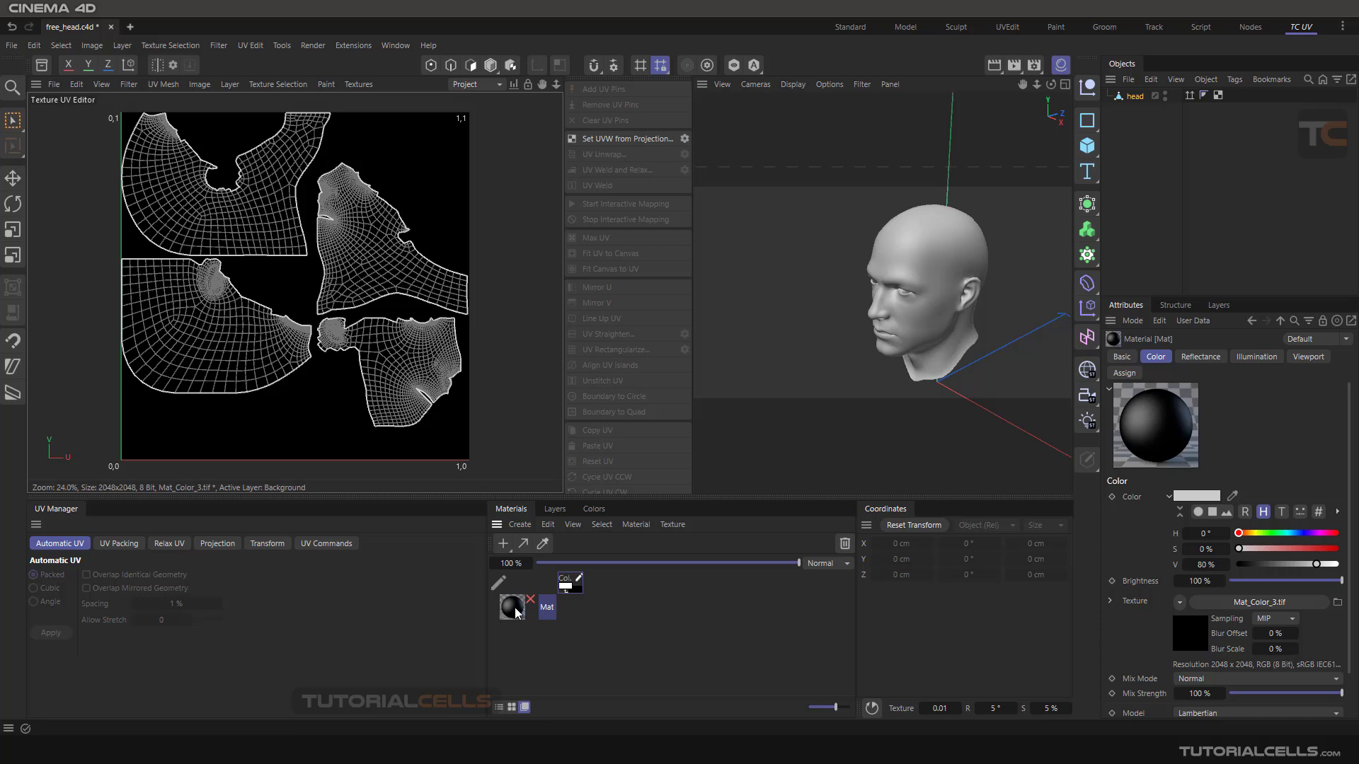
pyautogui.moveTo(517, 610); pyautogui.dragTo(1138, 99)
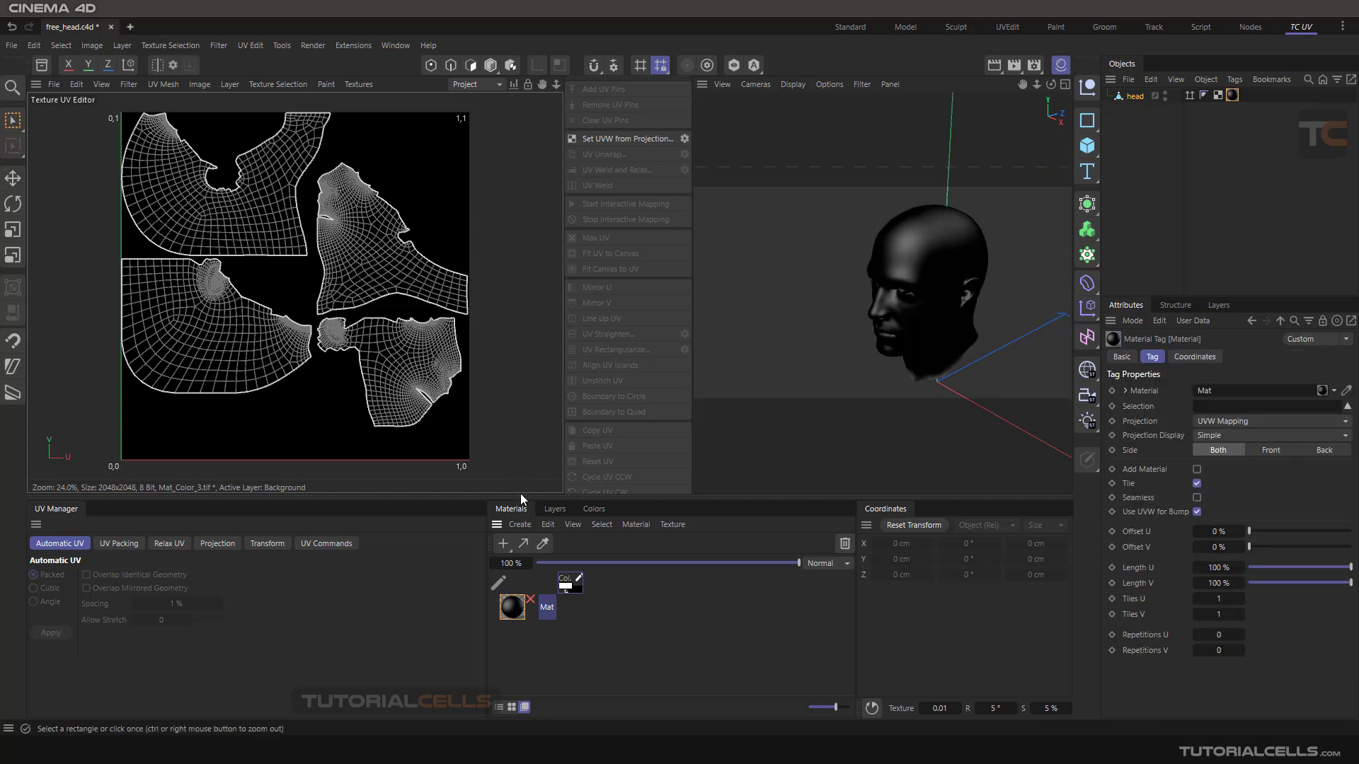
pyautogui.click(567, 585)
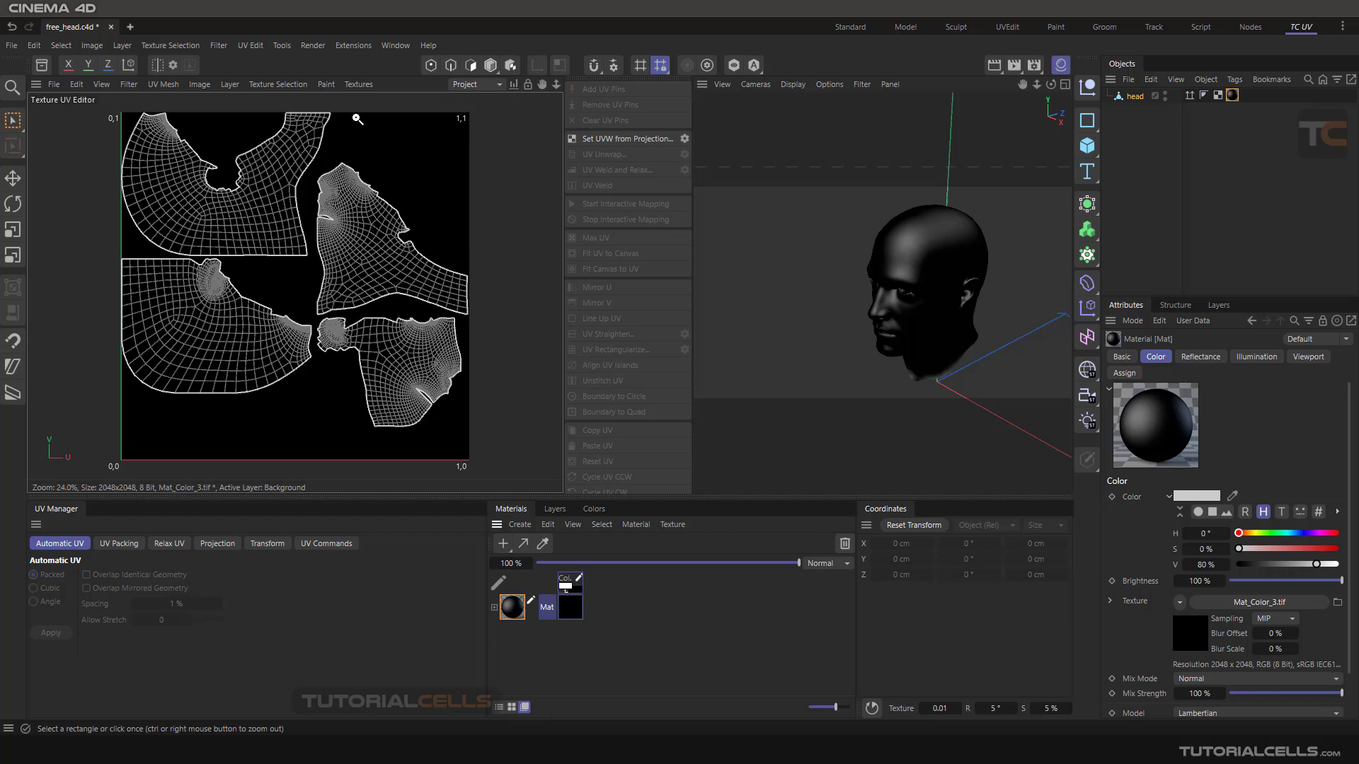
# - Paint a short freehand test stroke with the Brush on an empty area of the texture and undo it
pyautogui.click(326, 84)
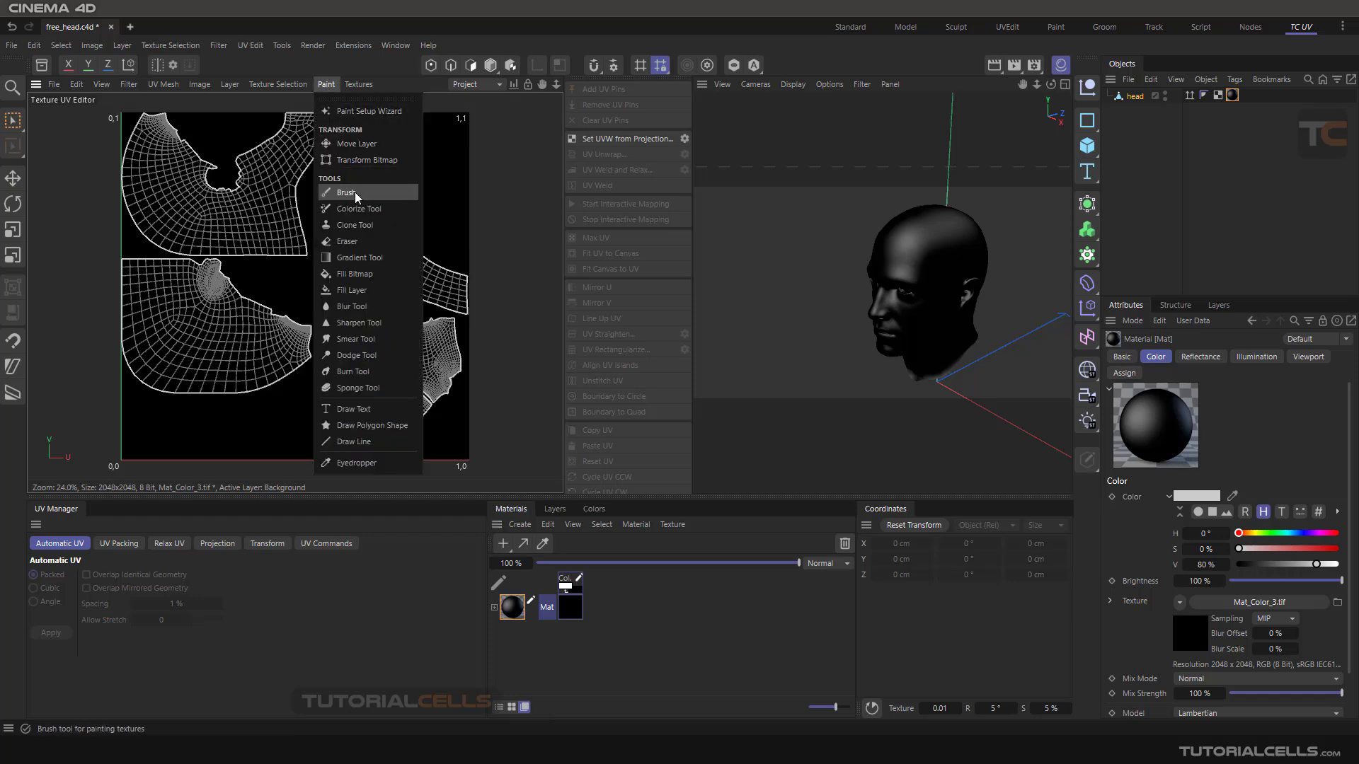
pyautogui.click(346, 192)
pyautogui.moveTo(411, 184); pyautogui.dragTo(450, 156)
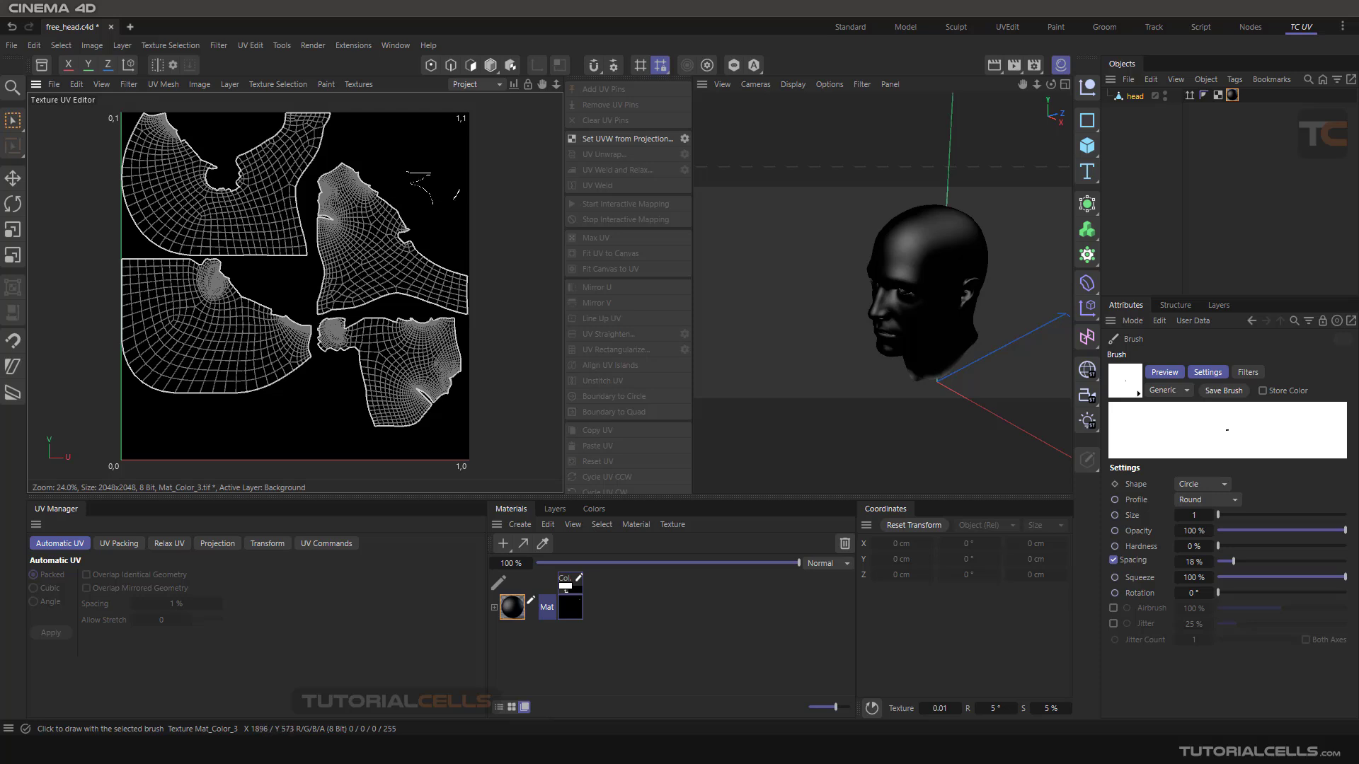
pyautogui.hotkey('ctrl', 'z')
# - Create a UV mesh layer on the active texture and check the mesh lines on the head
pyautogui.click(232, 84)
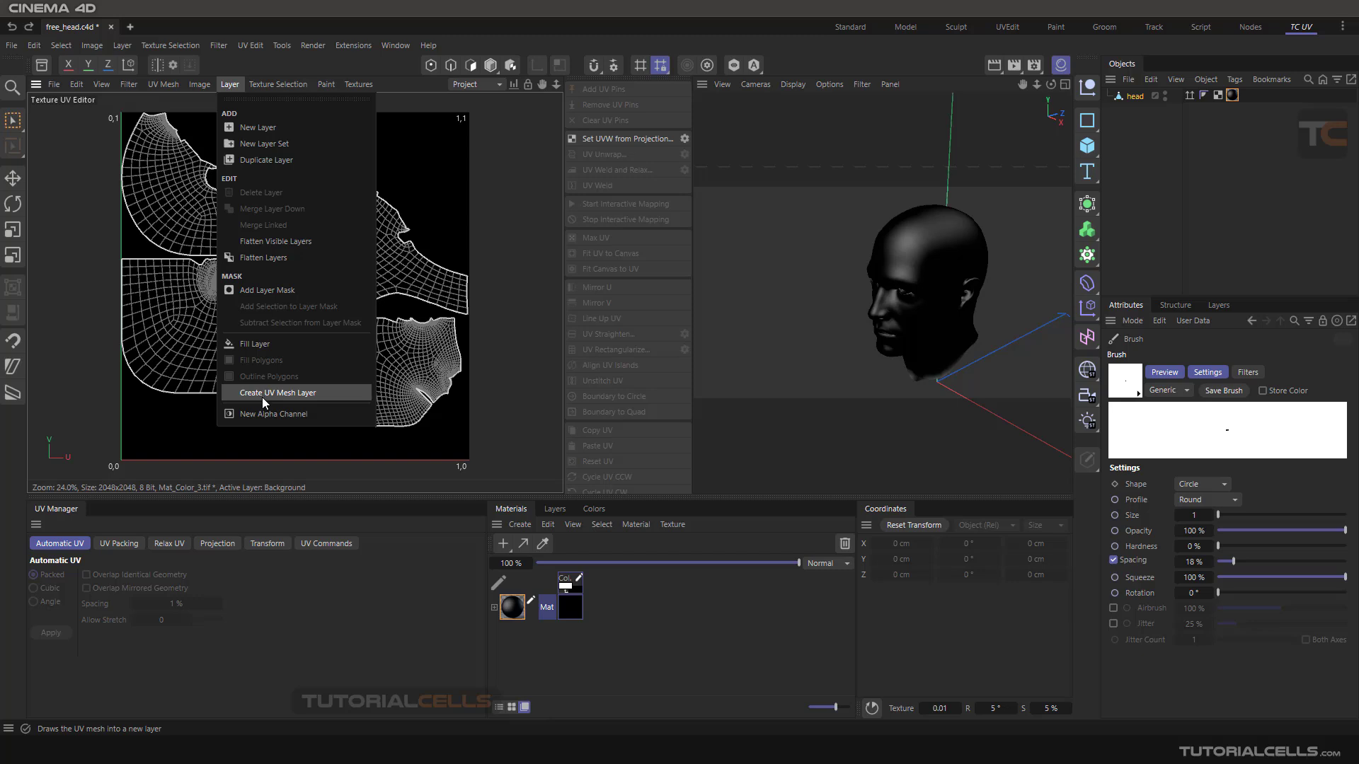
pyautogui.click(304, 394)
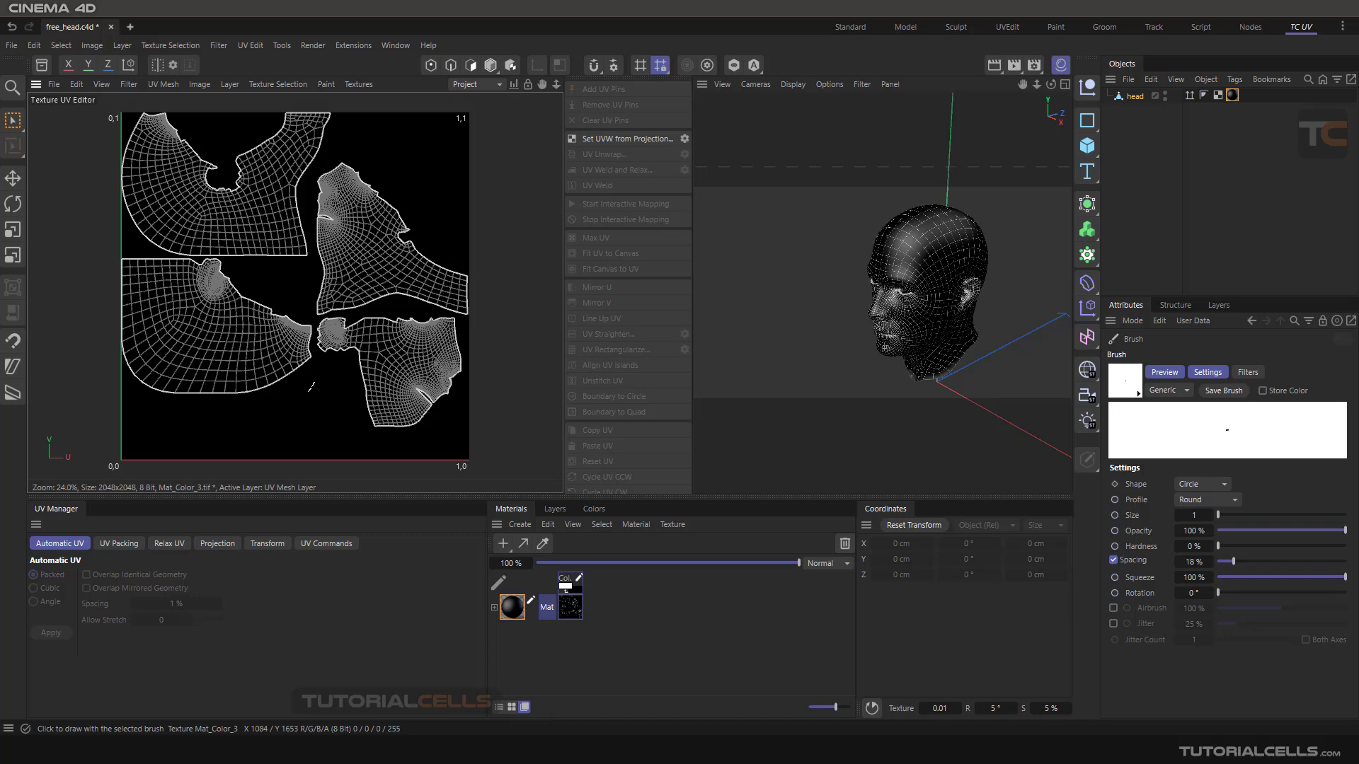
pyautogui.scroll(4, 950, 268)
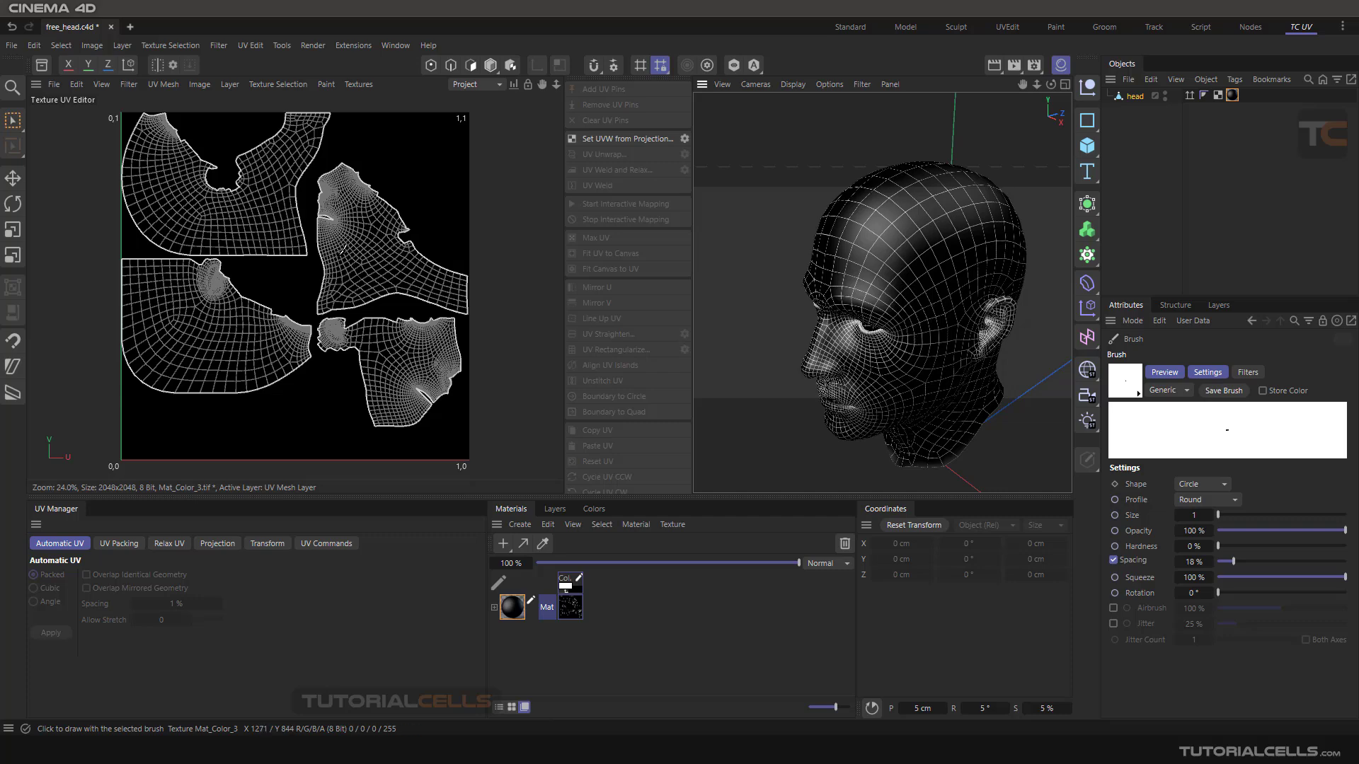
pyautogui.scroll(-1, 342, 249)
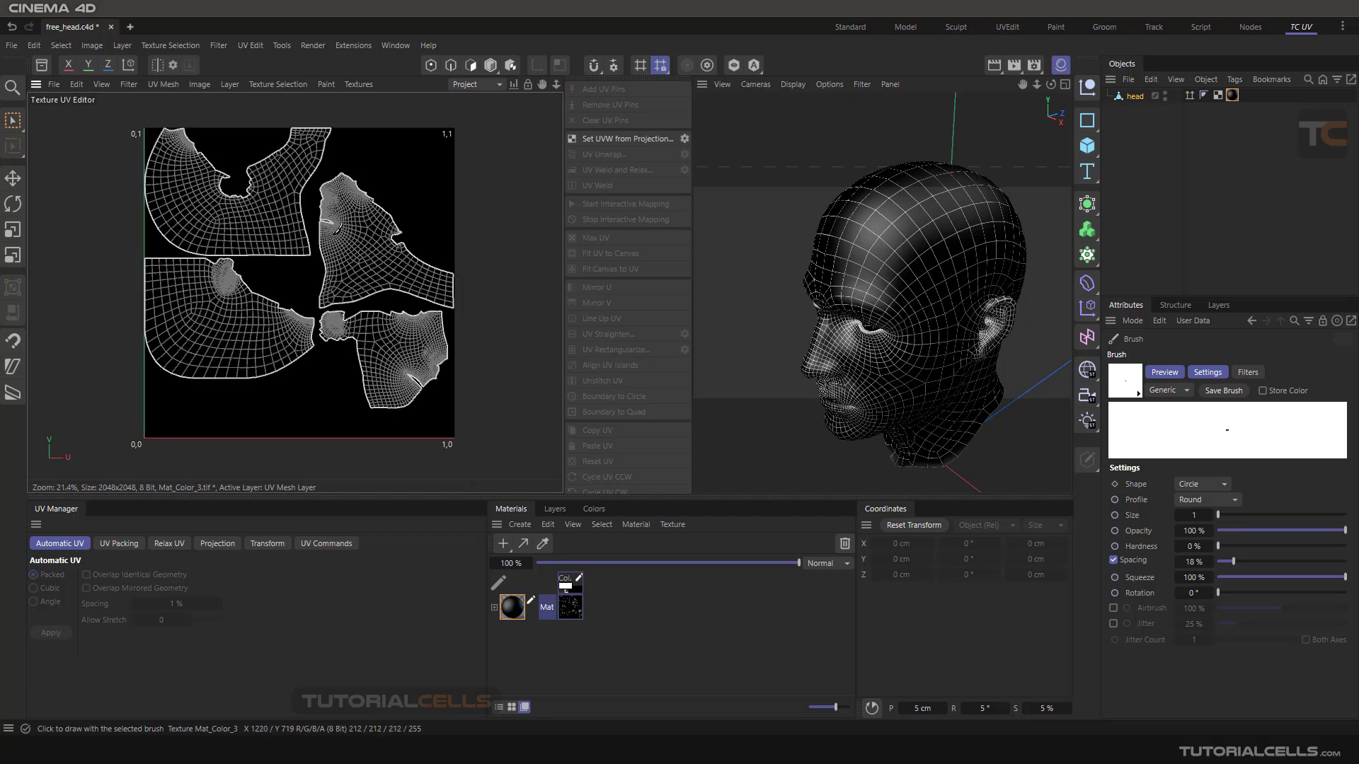
# - Save the texture with its UV mesh layer as a copy in PSD format, Mat_Color_3.psd
pyautogui.click(54, 85)
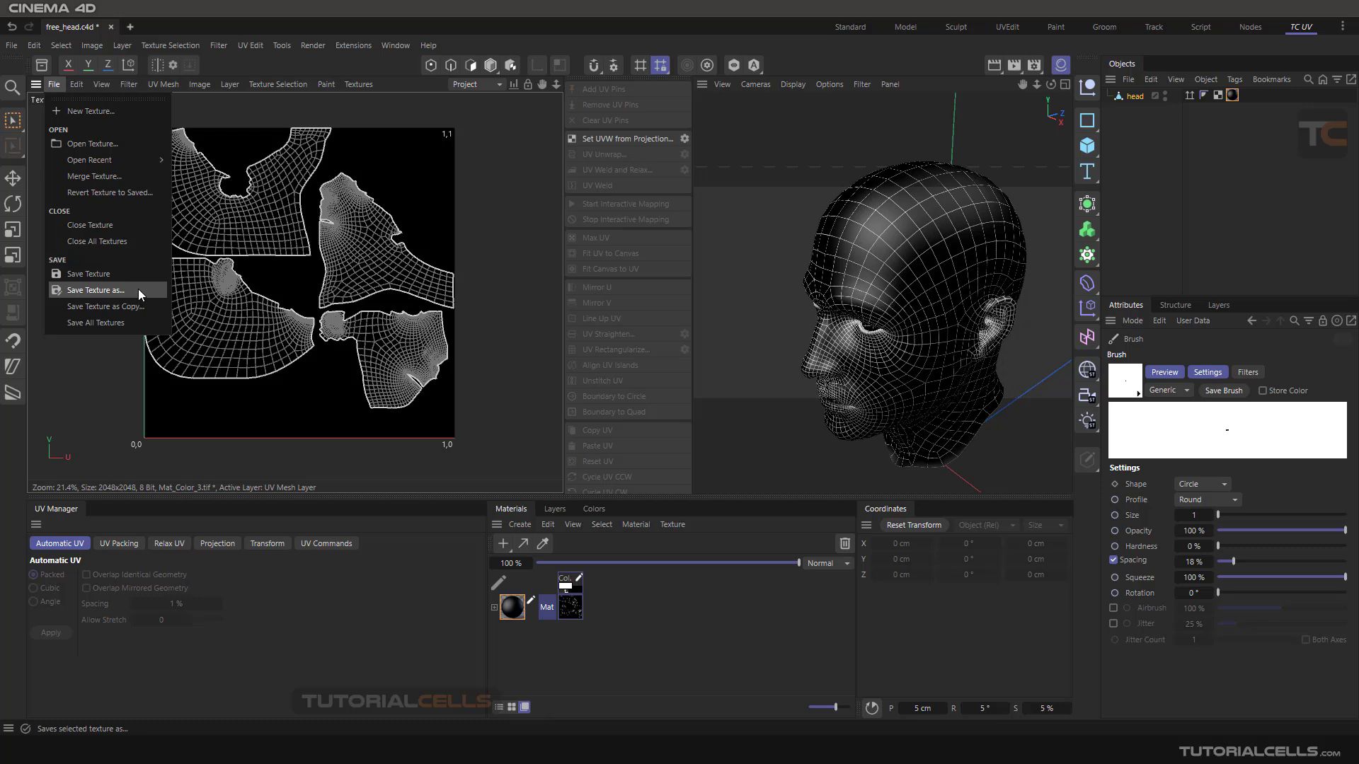
pyautogui.press('Escape')
pyautogui.click(54, 85)
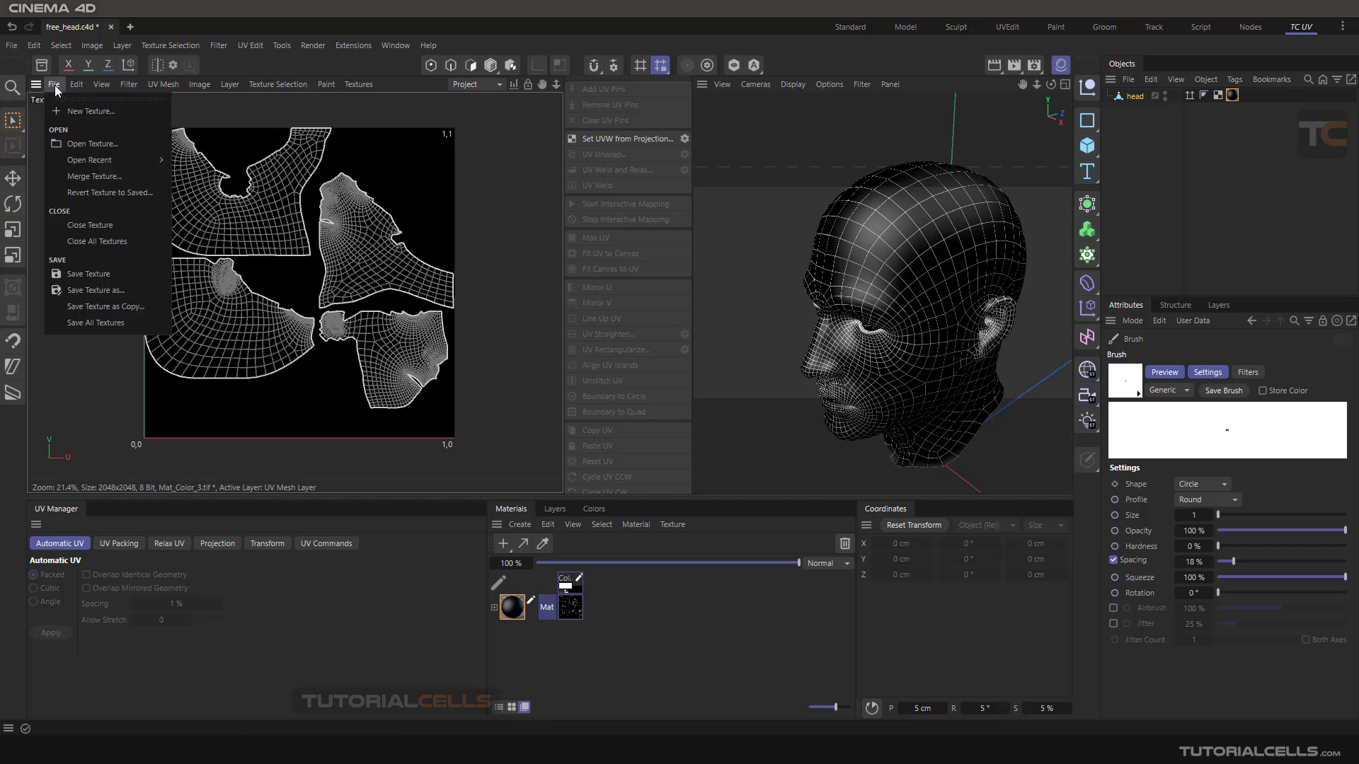
pyautogui.click(115, 291)
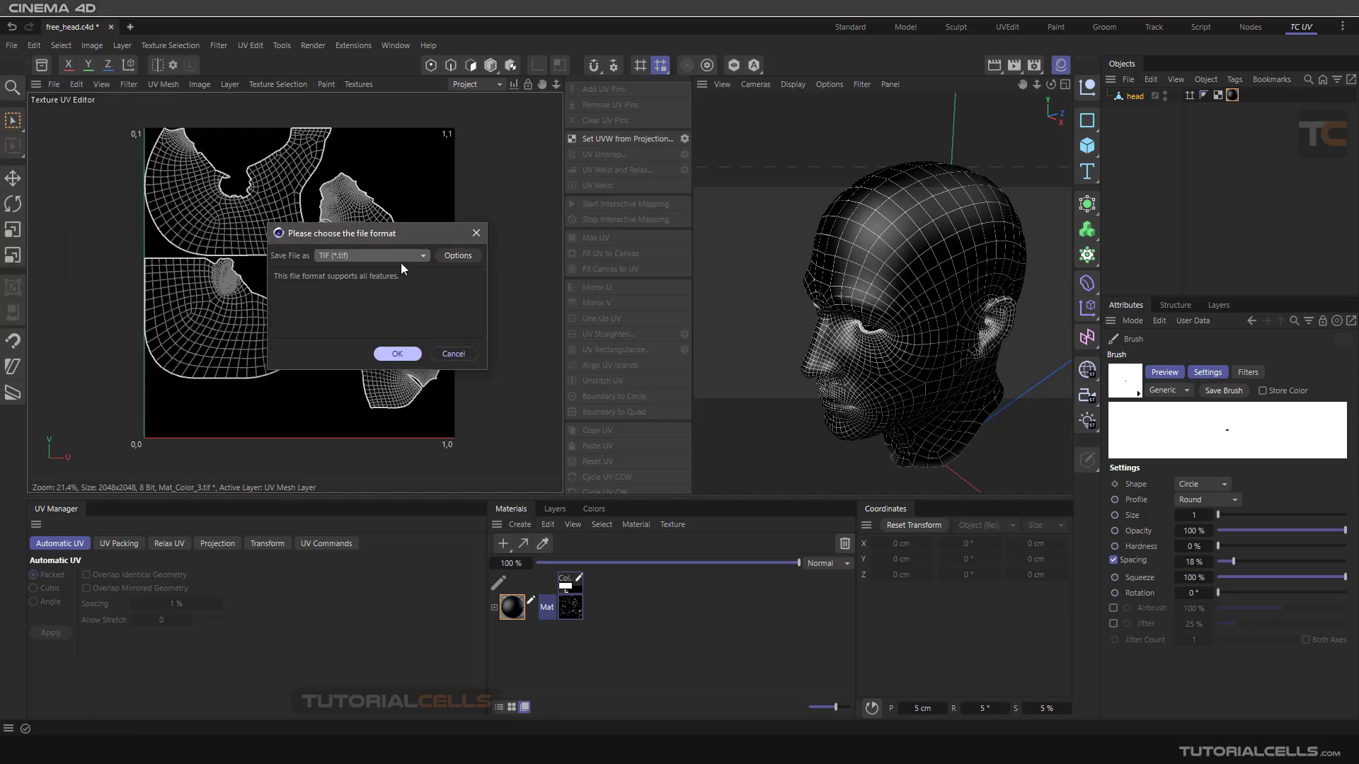
pyautogui.click(421, 253)
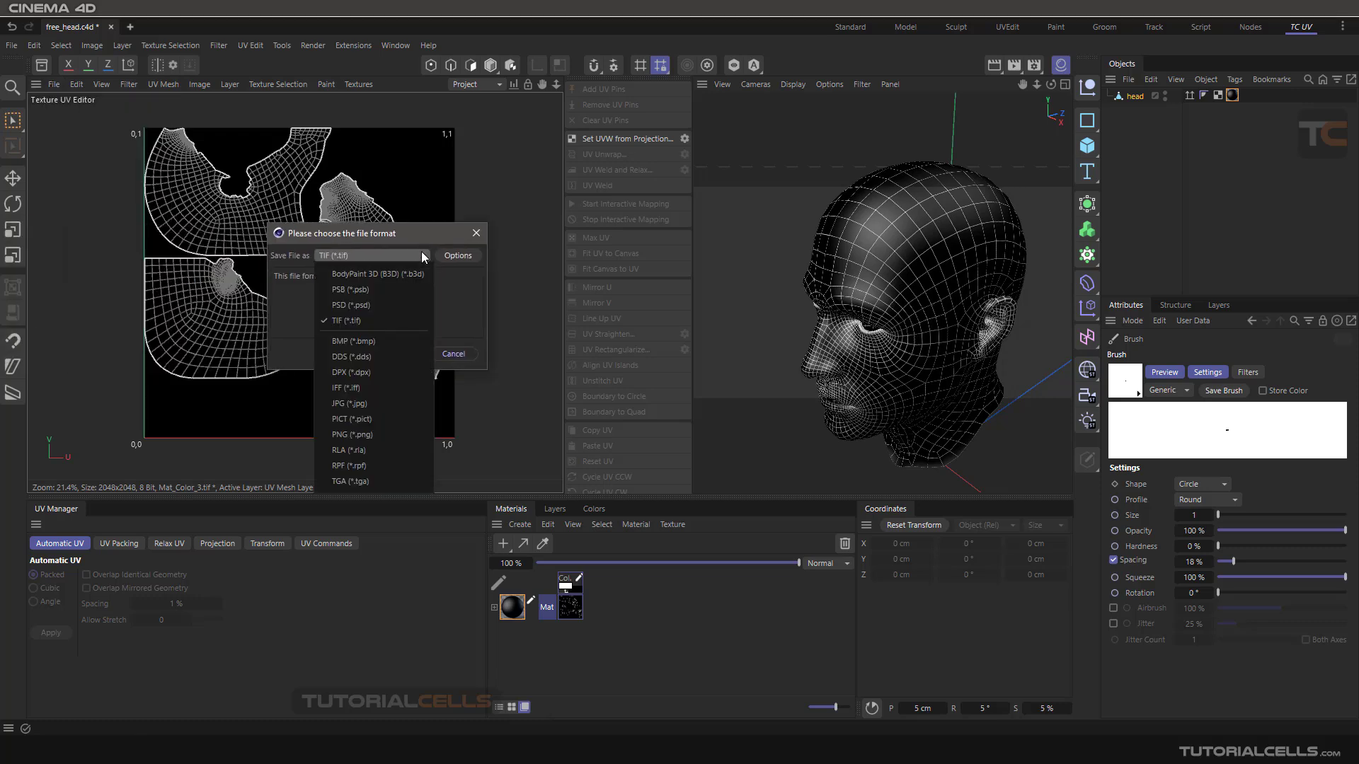
pyautogui.click(388, 304)
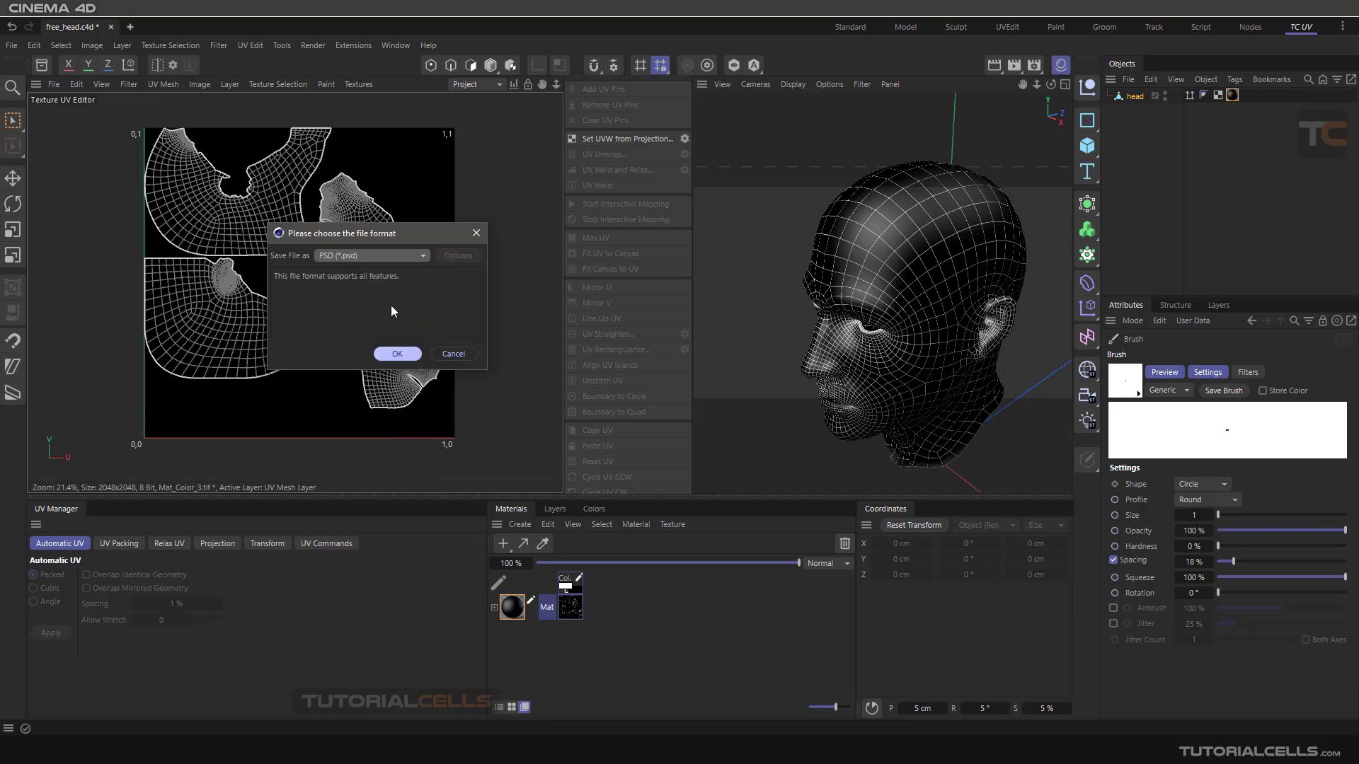
pyautogui.click(397, 354)
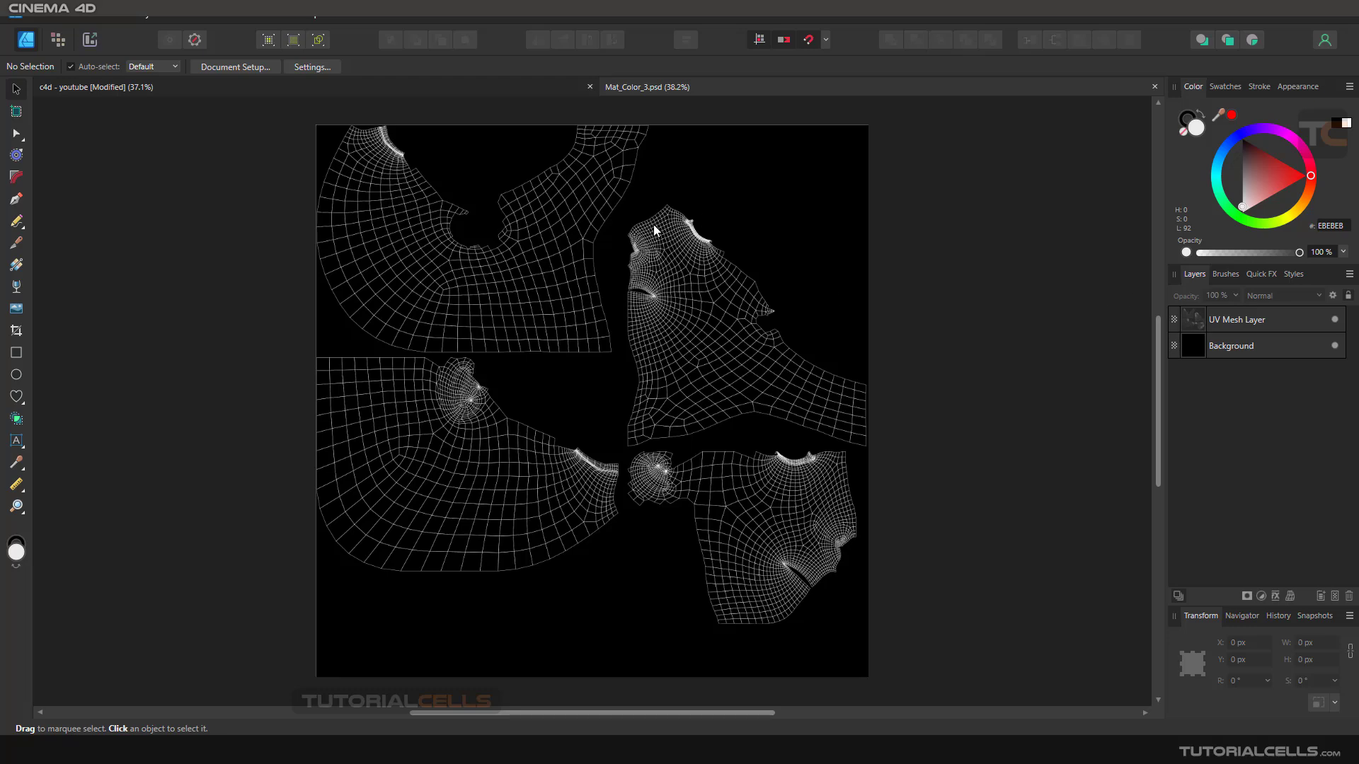
# - In Affinity Designer with Mat_Color_3.psd open, toggle the UV Mesh Layer off and on to inspect it over the background
pyautogui.click(1335, 322)
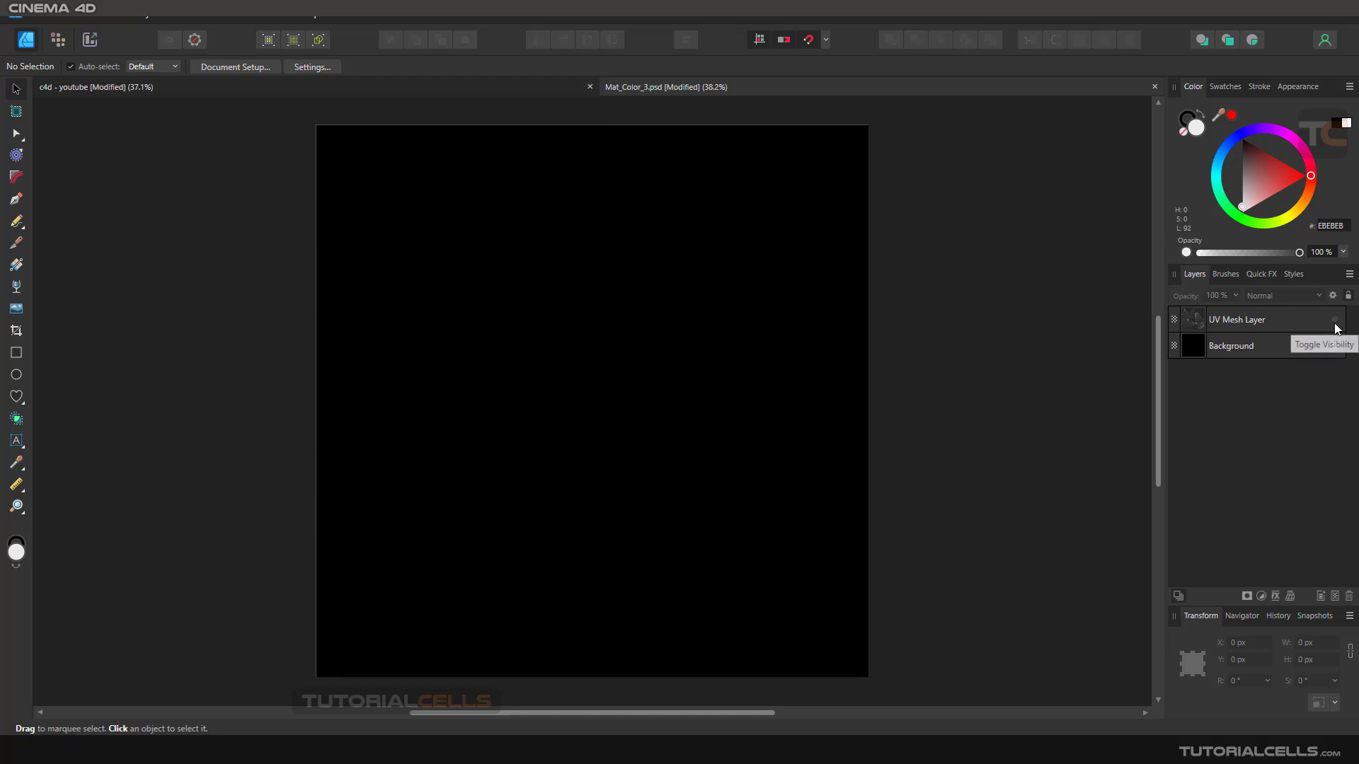
pyautogui.click(1335, 322)
pyautogui.click(1335, 322)
pyautogui.click(1335, 323)
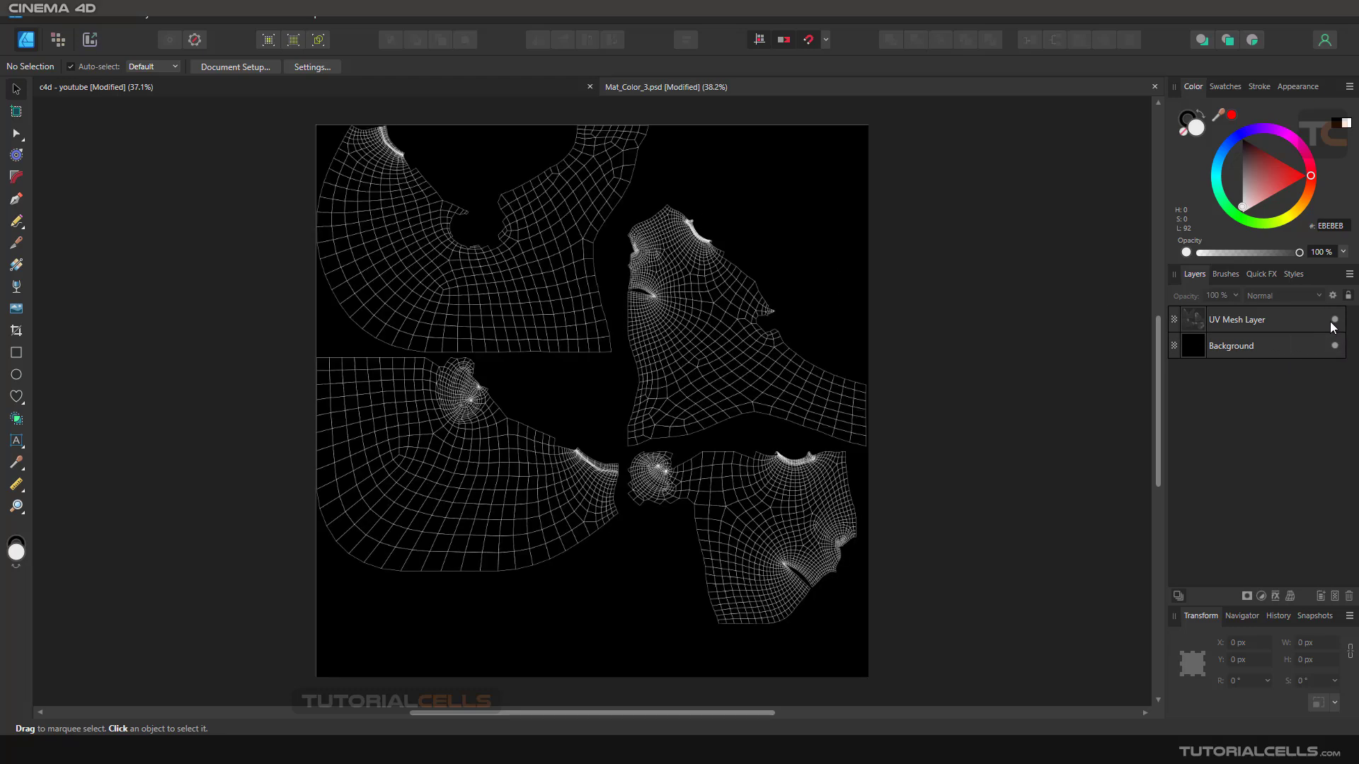
pyautogui.click(1334, 322)
pyautogui.click(1335, 323)
# - Add the art text "TC" at about 174.5 pt on the upper-left UV island
pyautogui.click(16, 353)
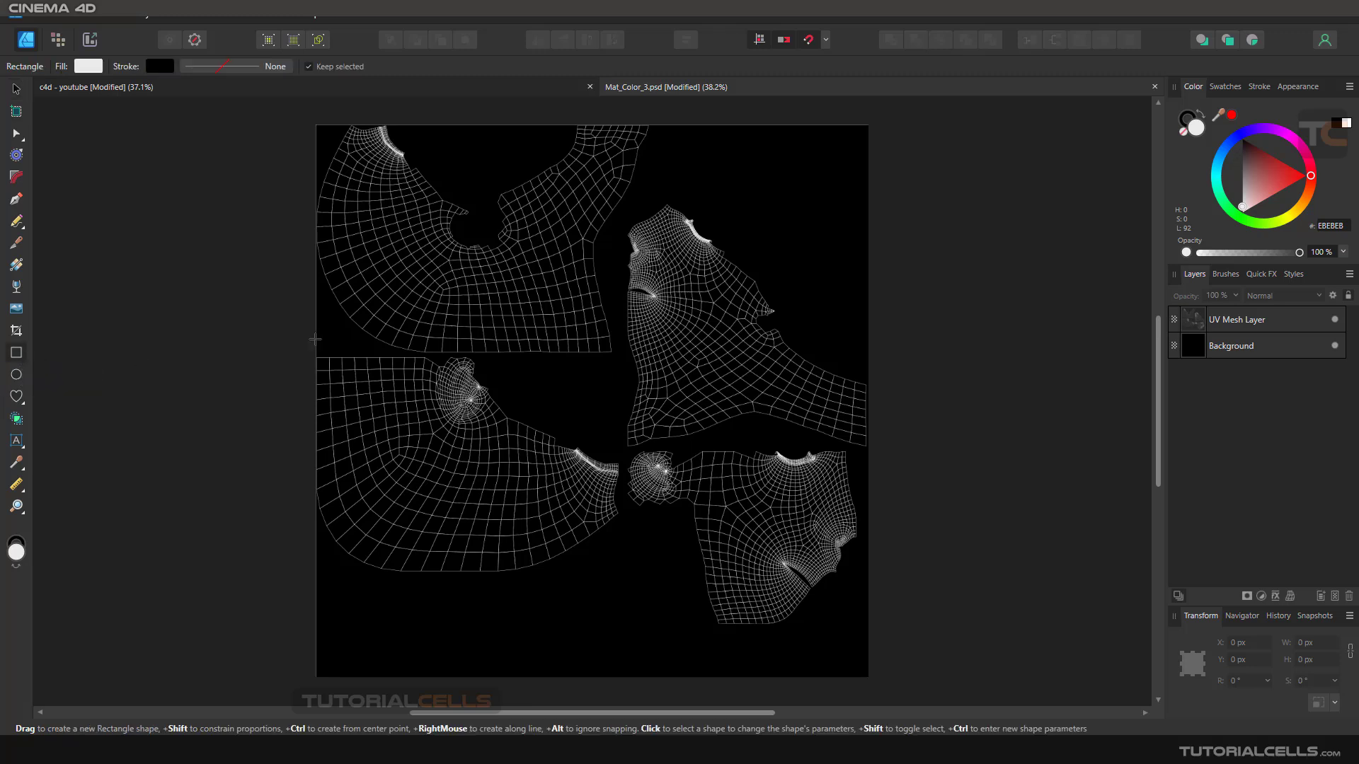
pyautogui.click(16, 440)
pyautogui.moveTo(411, 304); pyautogui.dragTo(456, 317)
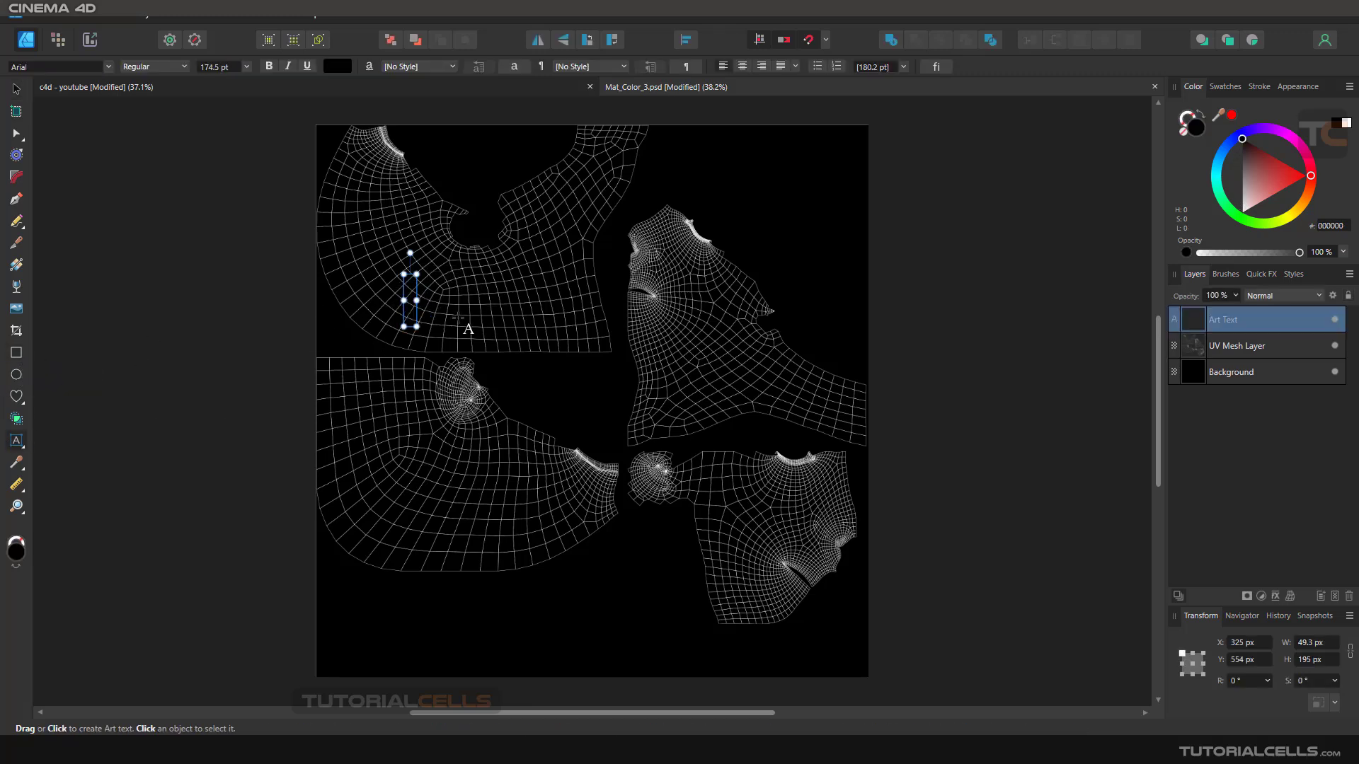
pyautogui.write('TC')
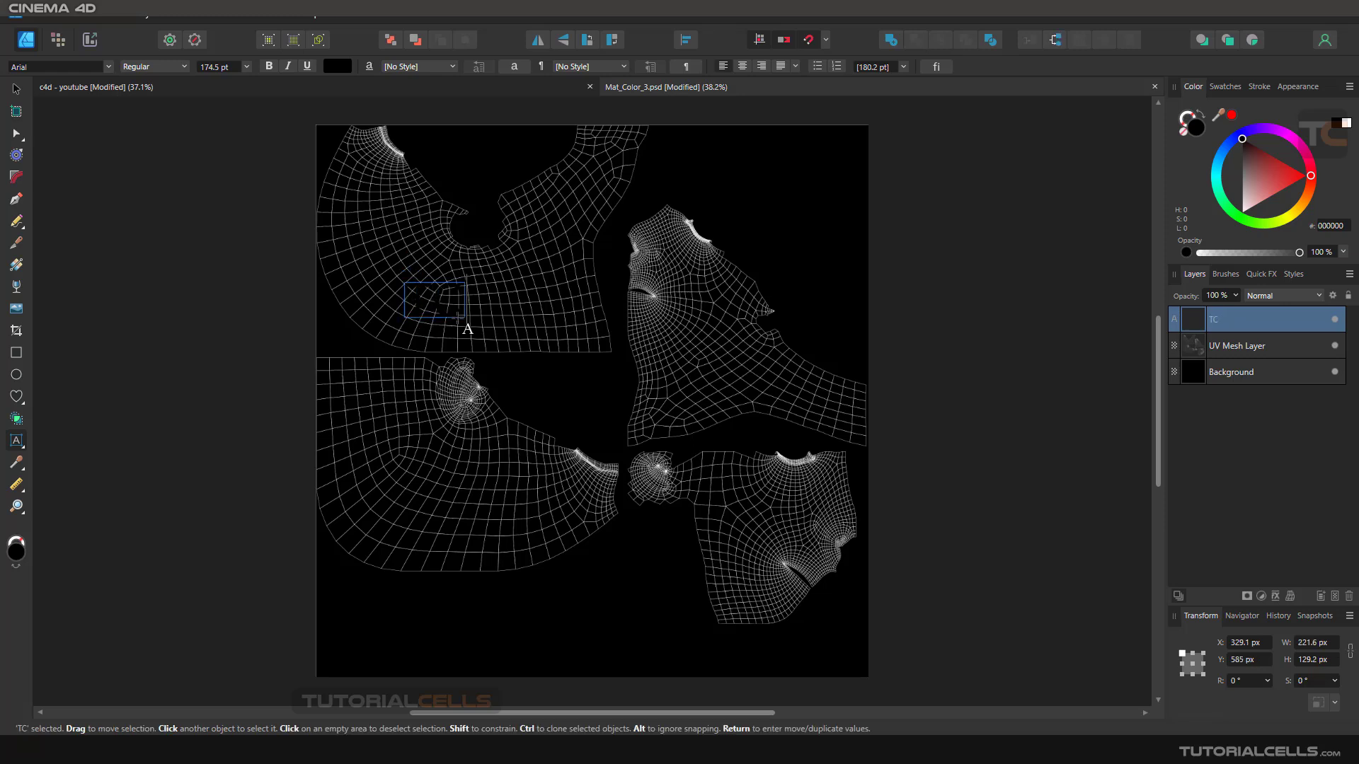
# - Color the TC text red (FF0000) and place a copy of it on each of the other three UV islands
pyautogui.click(16, 89)
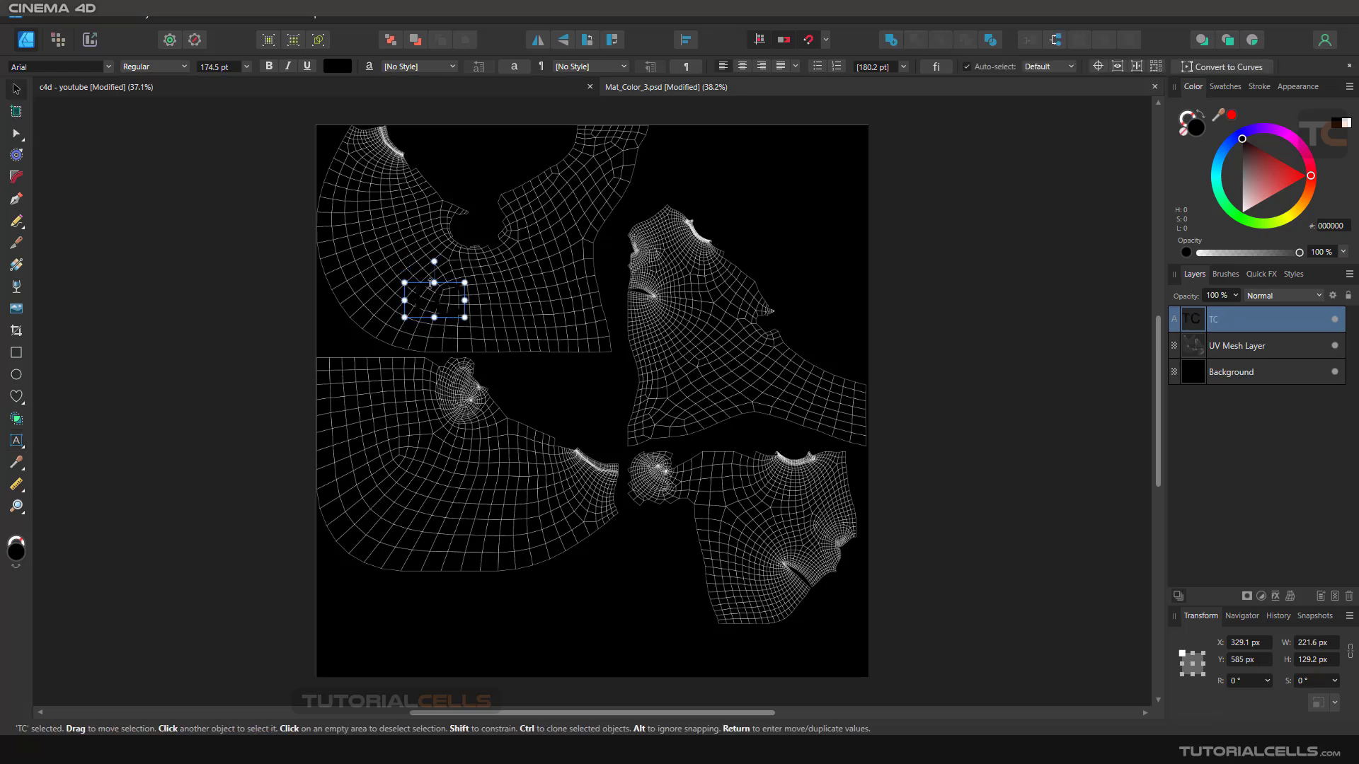
pyautogui.click(1308, 175)
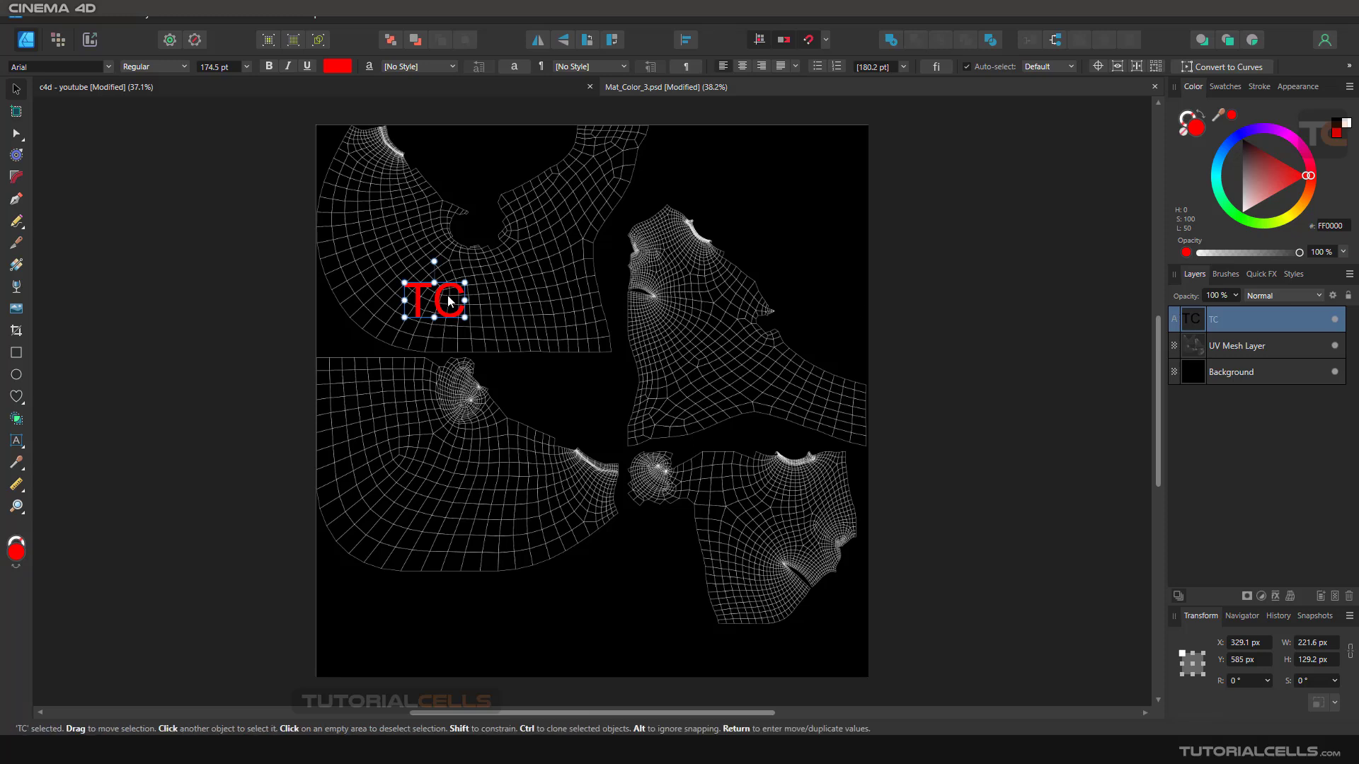
pyautogui.keyDown('ctrl'); pyautogui.moveTo(443, 300); pyautogui.dragTo(763, 506); pyautogui.keyUp('ctrl')
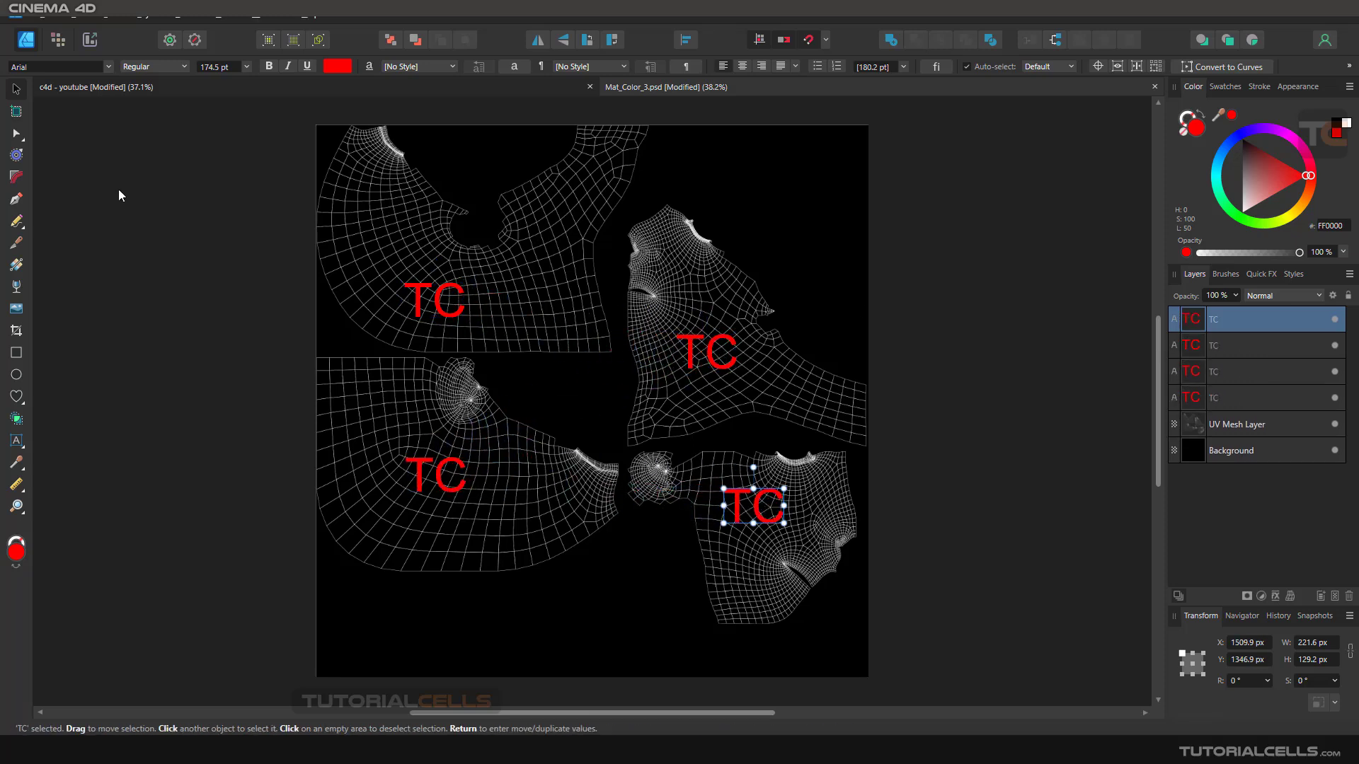
# - Deselect the TC text, switch to Cinema 4D and delete the material tag from the head object
pyautogui.click(910, 273)
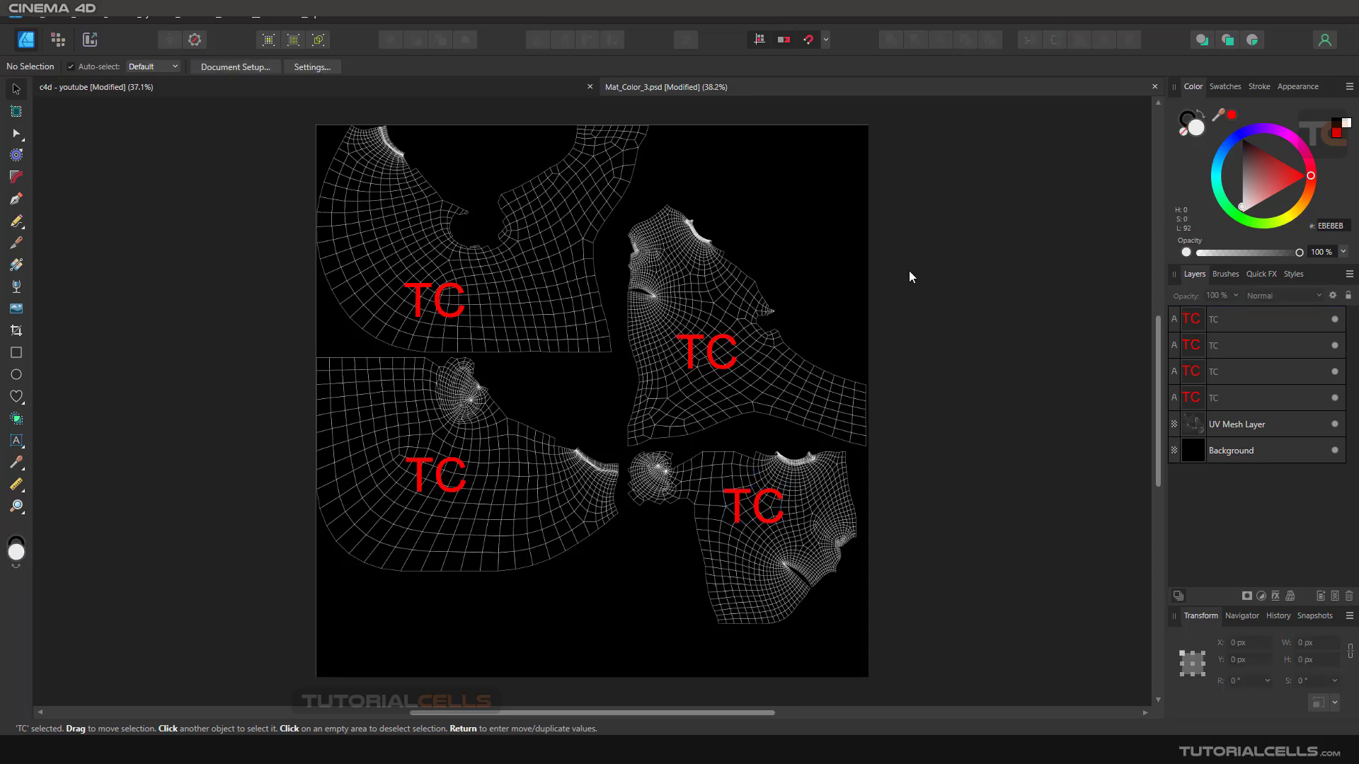
pyautogui.hotkey('alt', 'Tab')
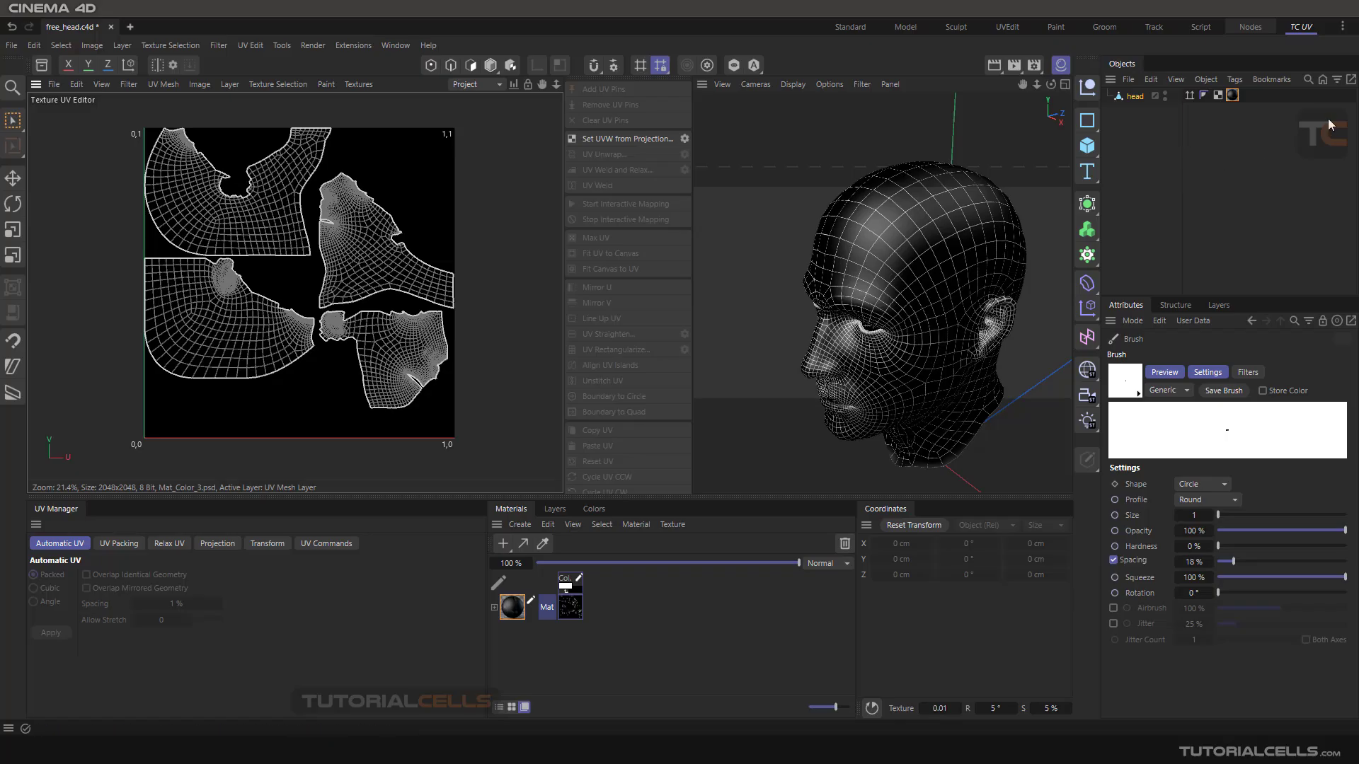
pyautogui.click(1233, 95)
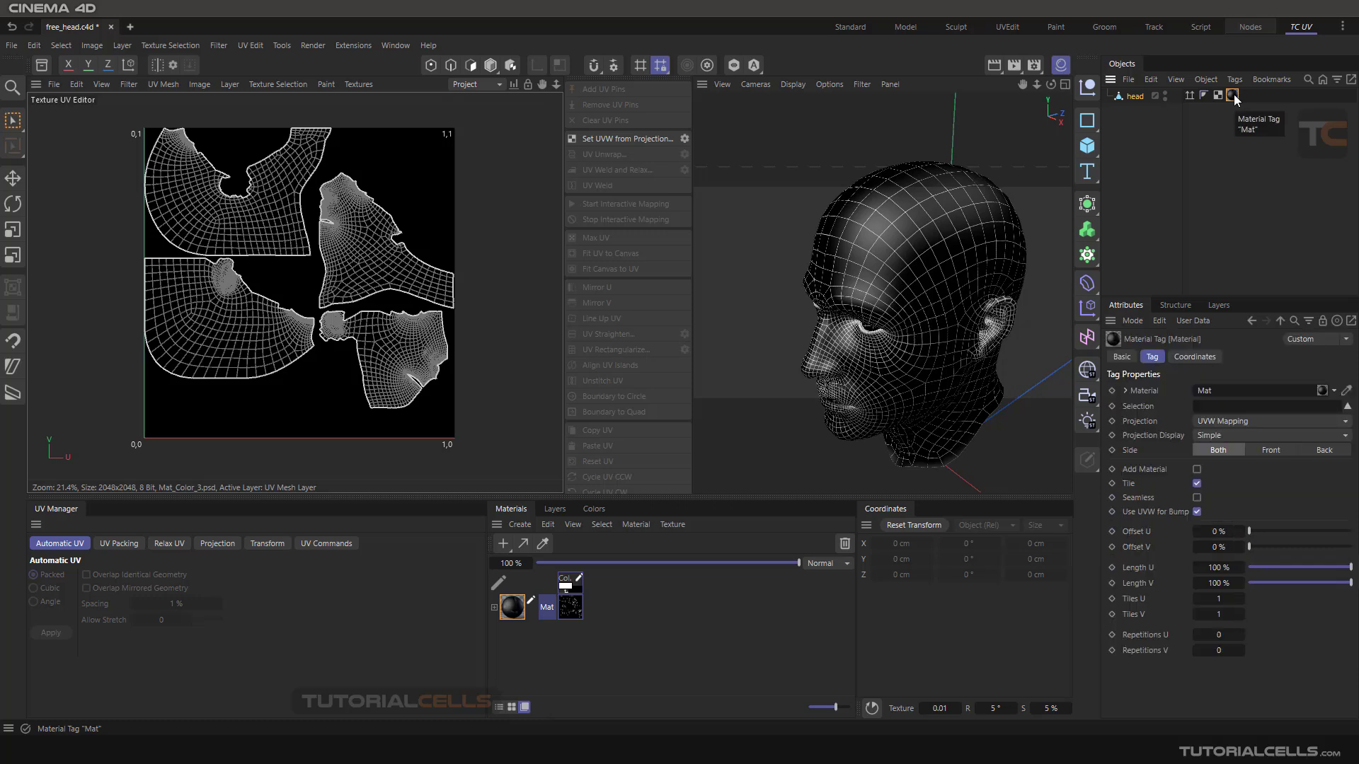
pyautogui.press('Delete')
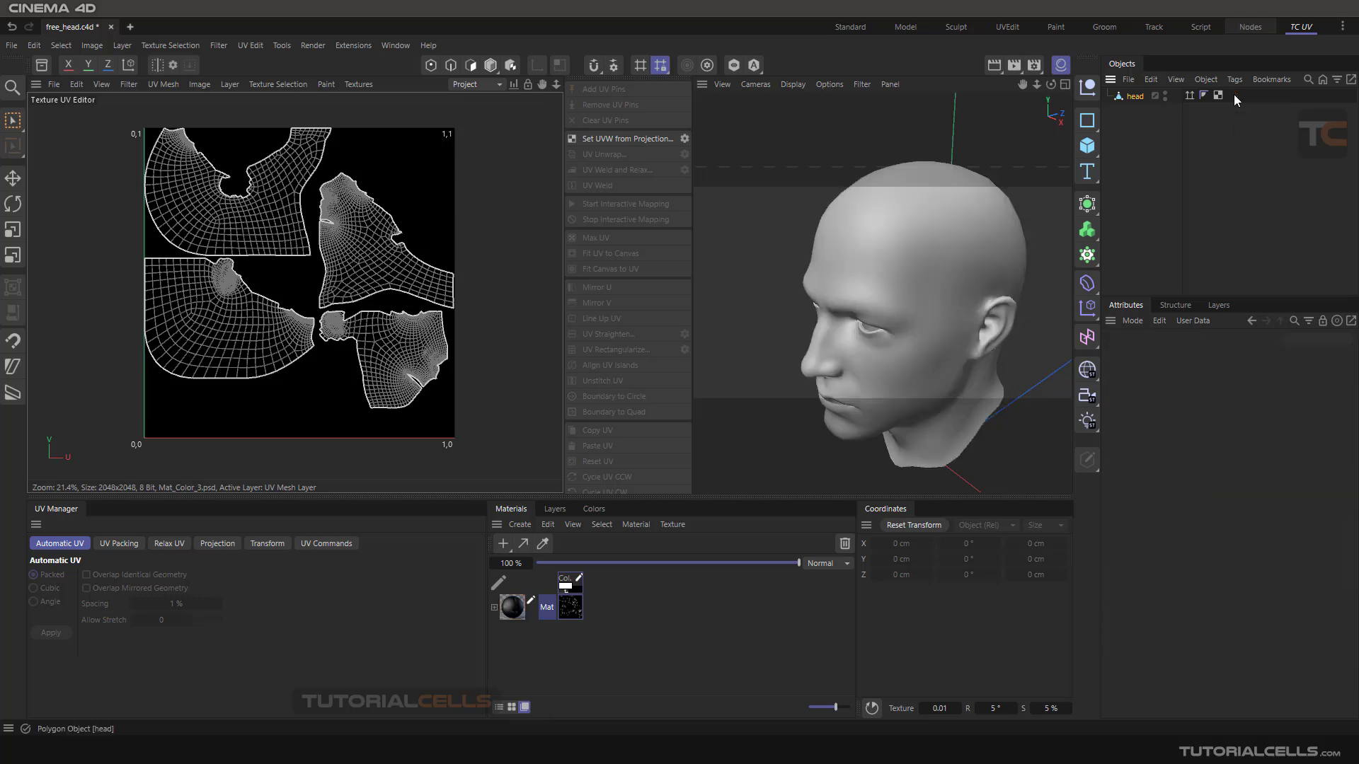
# - Set the Texture UV Editor to show an empty canvas behind the head's UV mesh
pyautogui.click(362, 86)
pyautogui.click(377, 112)
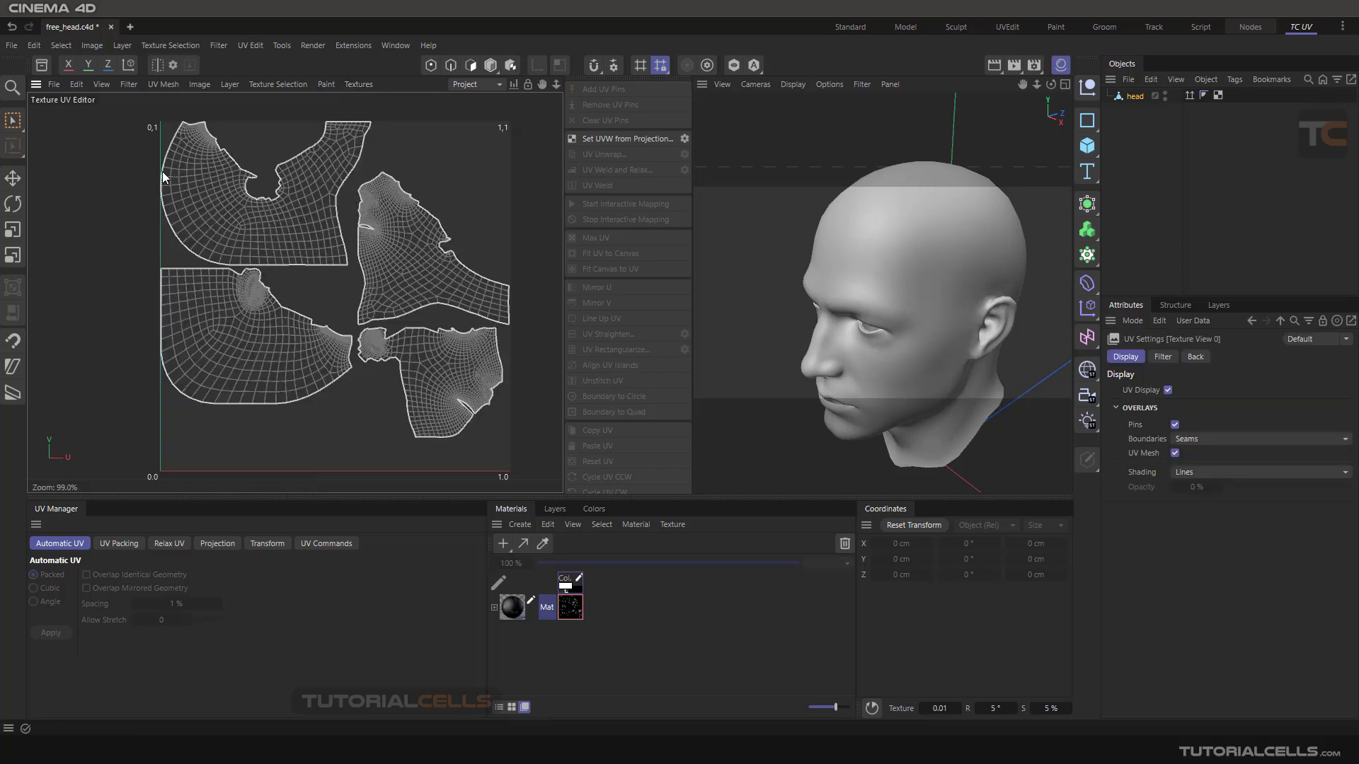
pyautogui.click(53, 86)
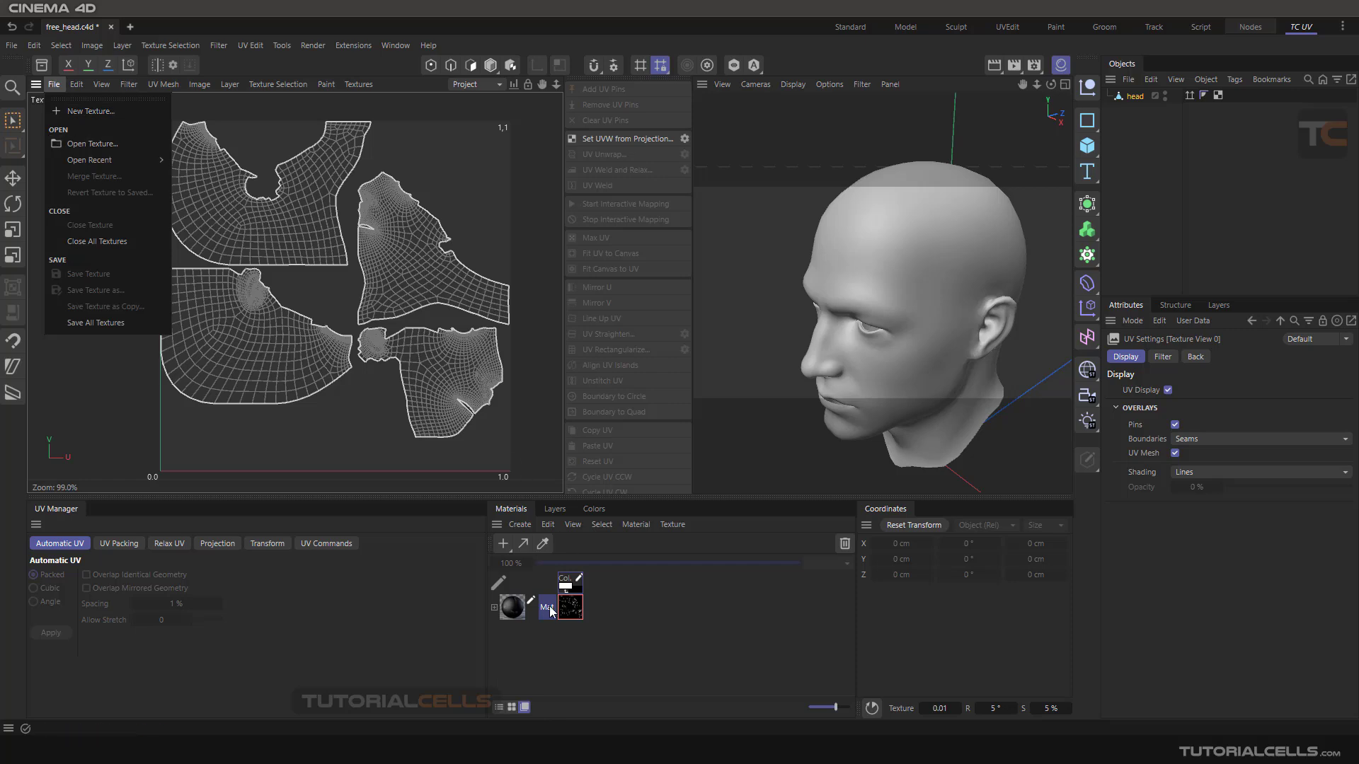
pyautogui.click(513, 237)
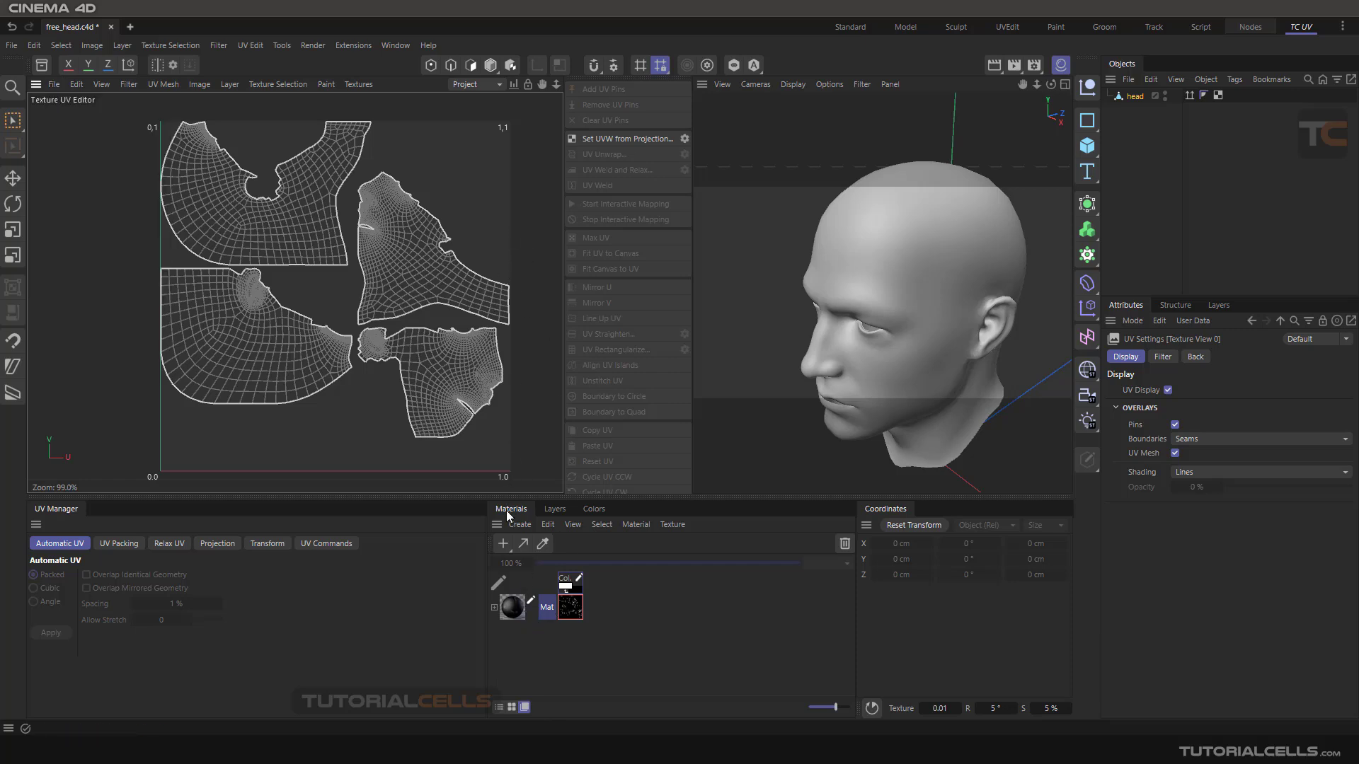
# - Create a new standard material and apply it to the head object
pyautogui.click(504, 543)
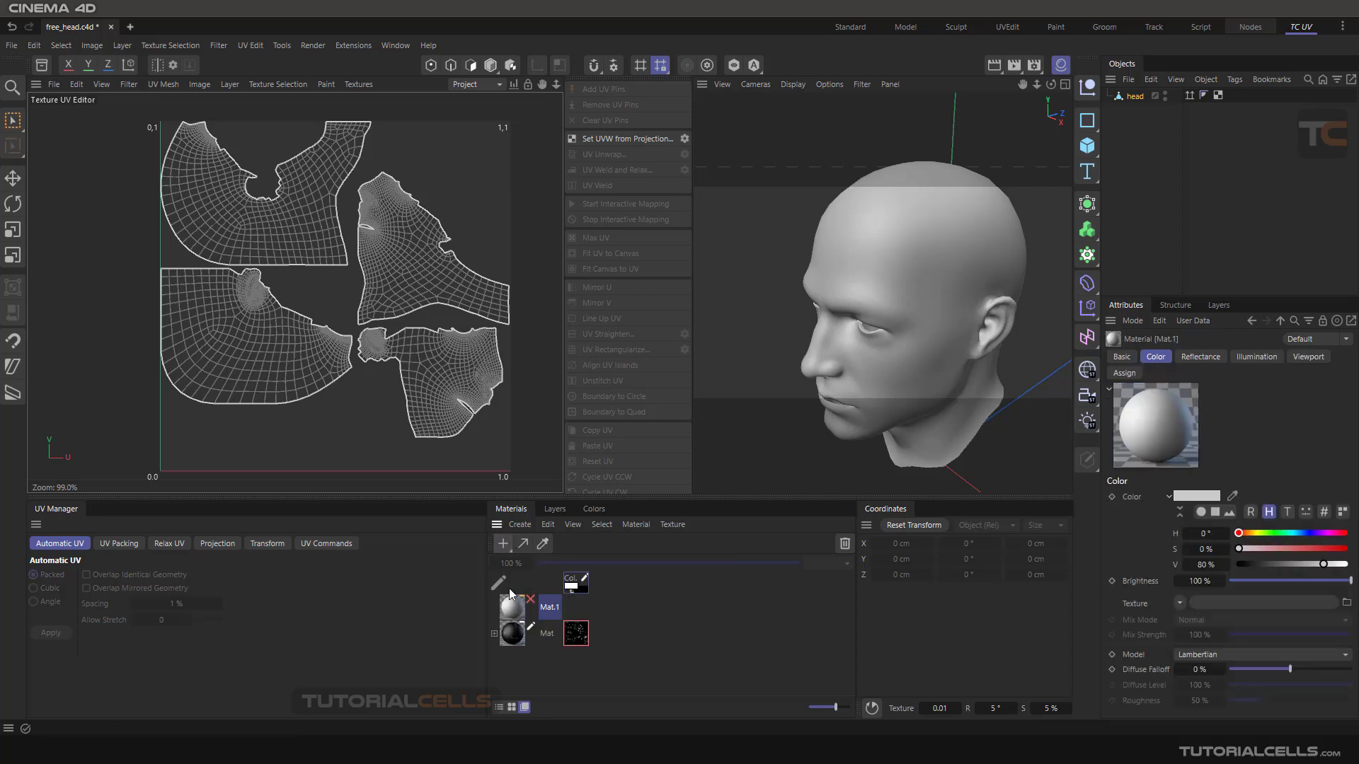
pyautogui.moveTo(1083, 176); pyautogui.dragTo(1140, 103)
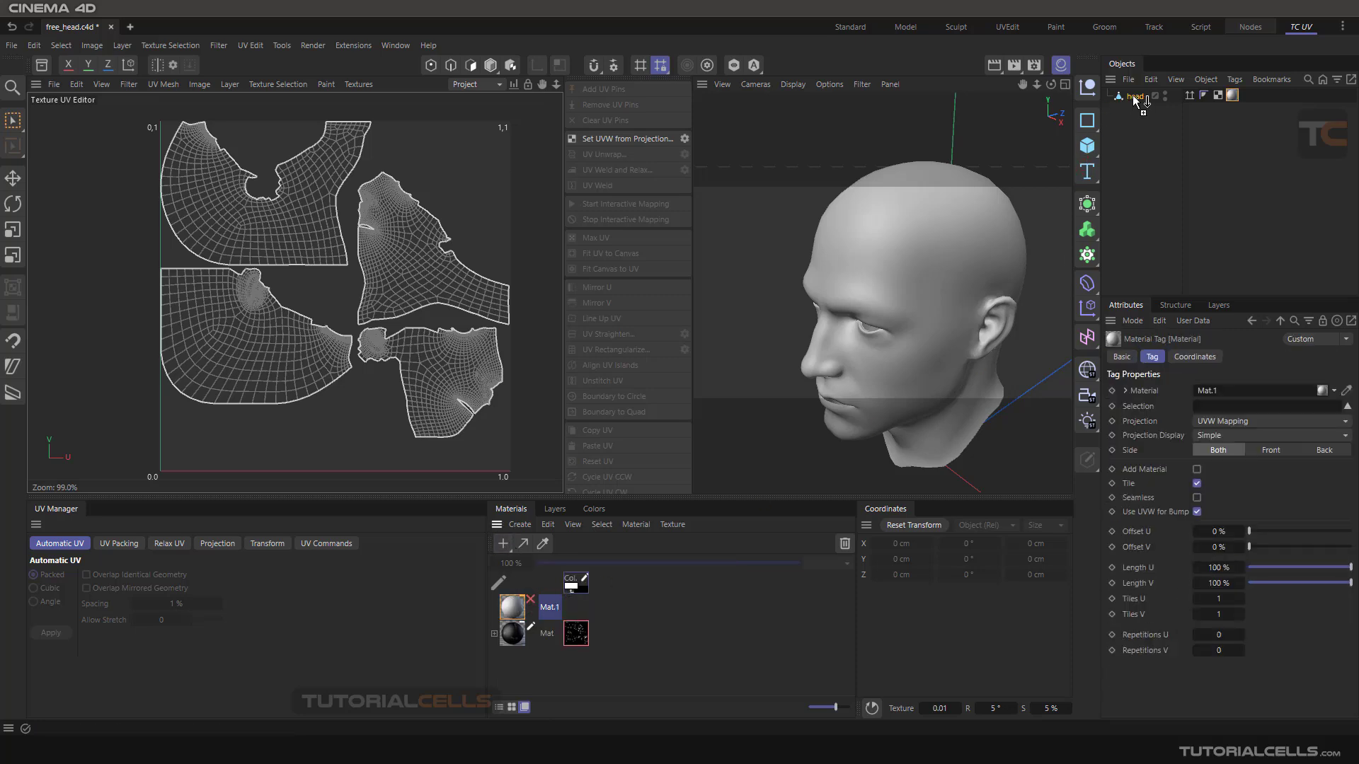
# - Load the image Mat_Color_3.psd as the texture in the new material's Color channel
pyautogui.doubleClick(513, 606)
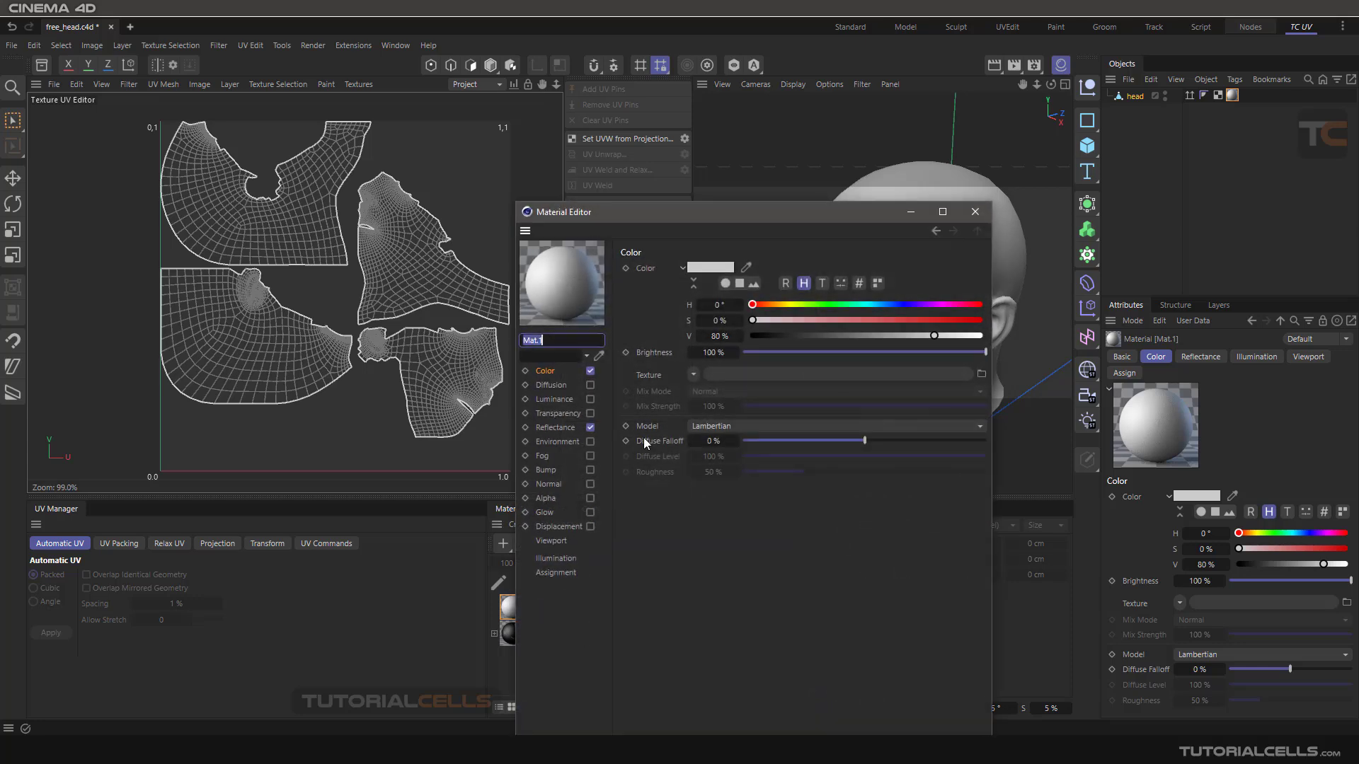
pyautogui.click(683, 375)
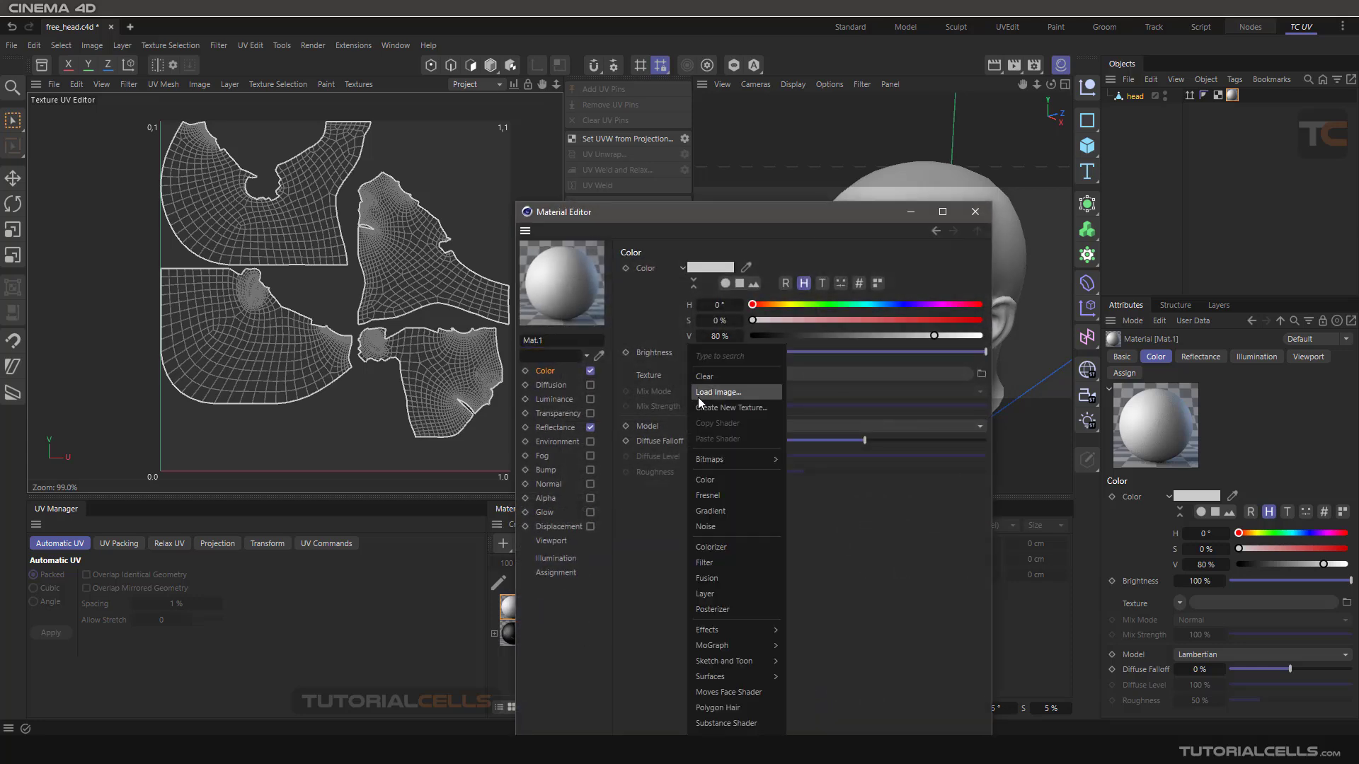
pyautogui.click(699, 394)
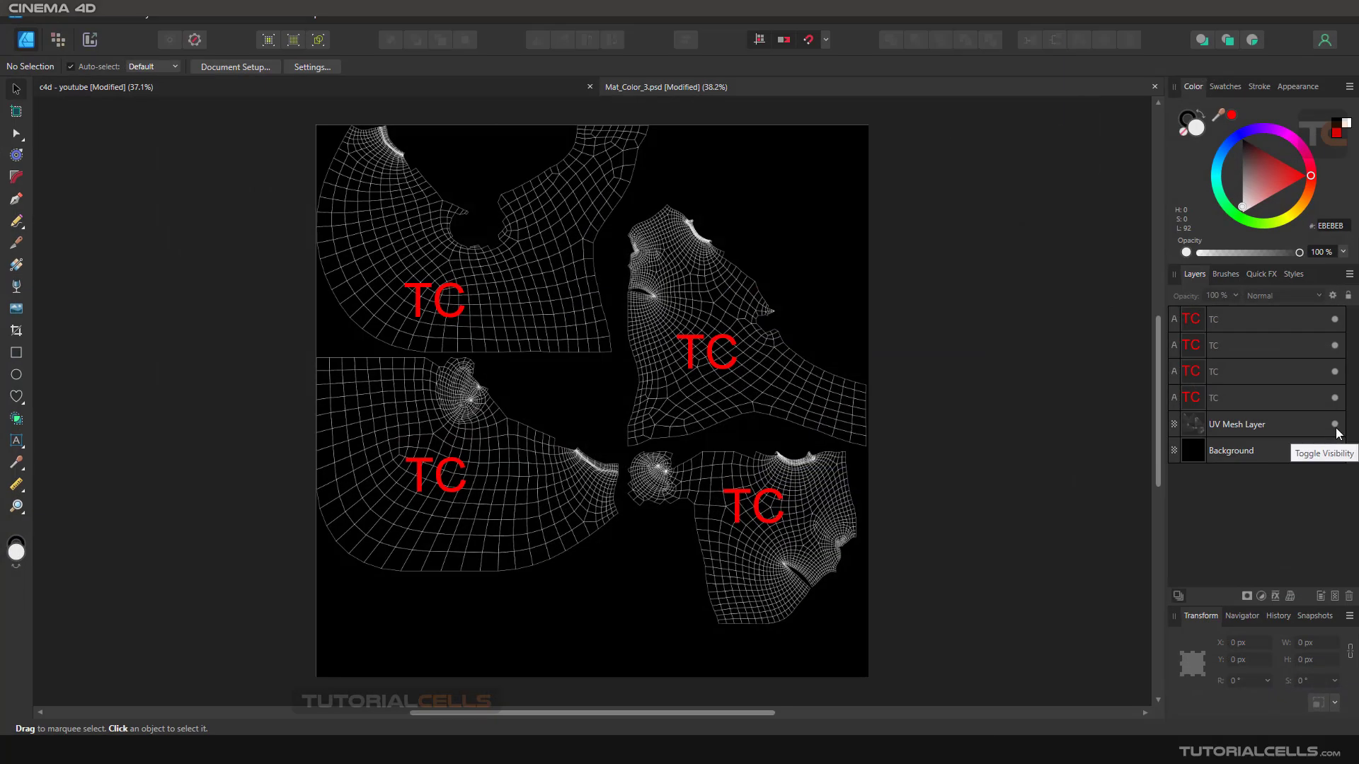
# - In Affinity Designer, hide the UV Mesh Layer and toggle the Background layer off and on to compare transparency with black
pyautogui.click(1334, 424)
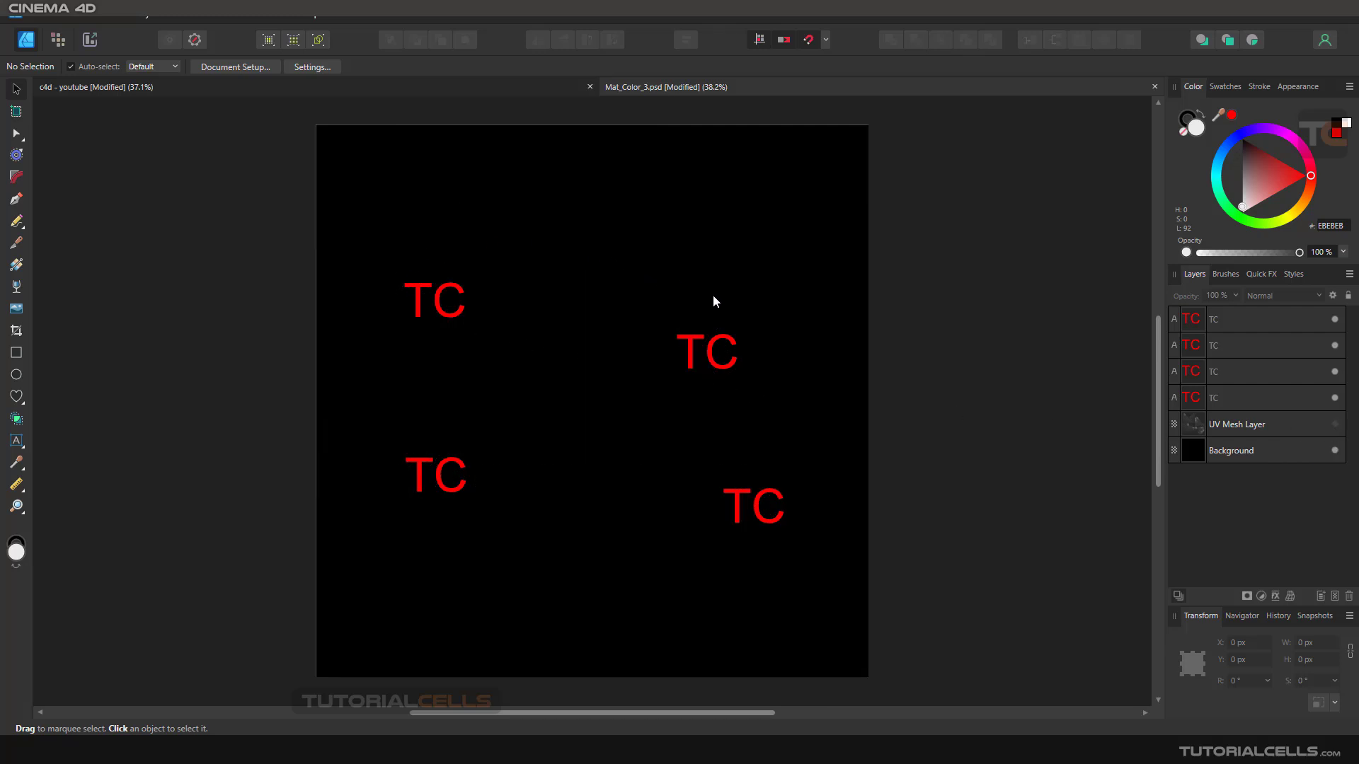
pyautogui.click(1335, 450)
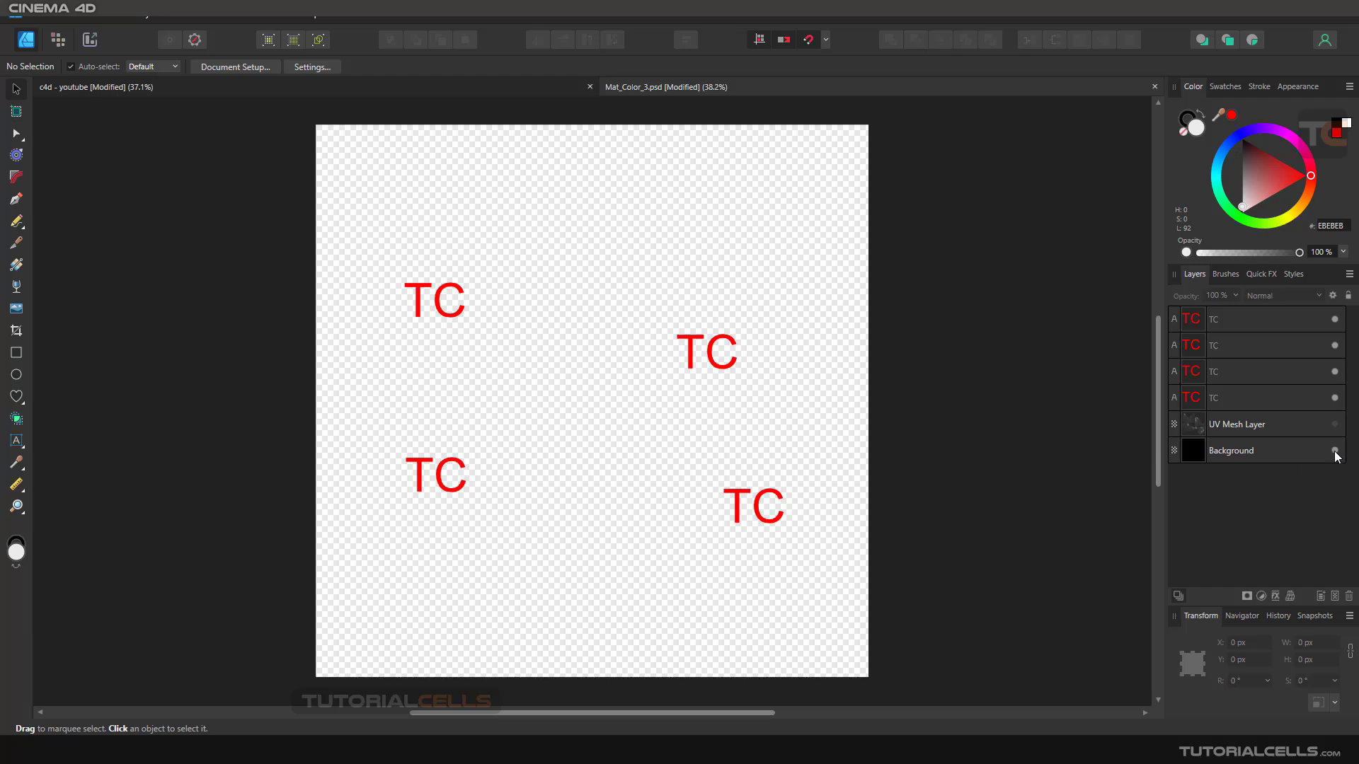
pyautogui.click(1335, 450)
# - Try covering the black background with a light EBEBEB rectangle from the canvas's upper-left corner, and undo it
pyautogui.click(17, 352)
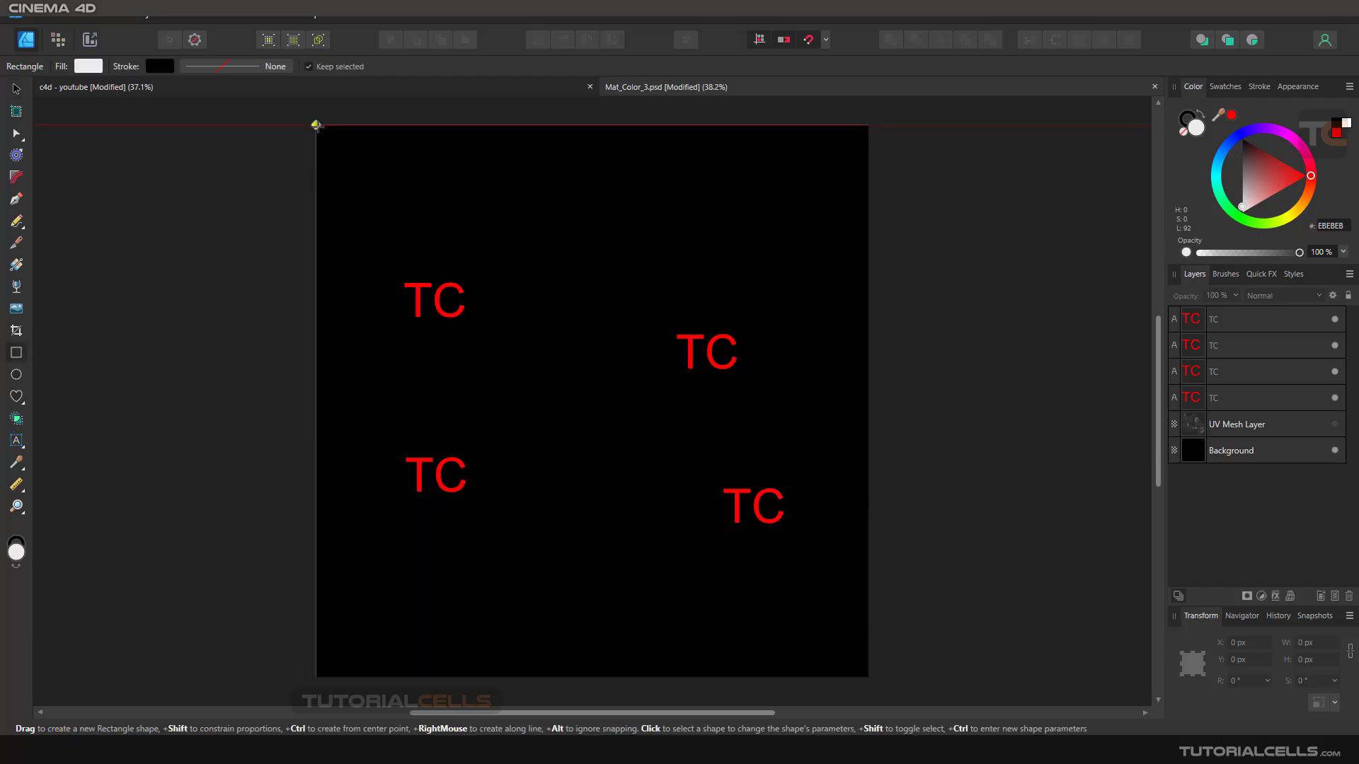
pyautogui.moveTo(316, 125); pyautogui.dragTo(831, 649)
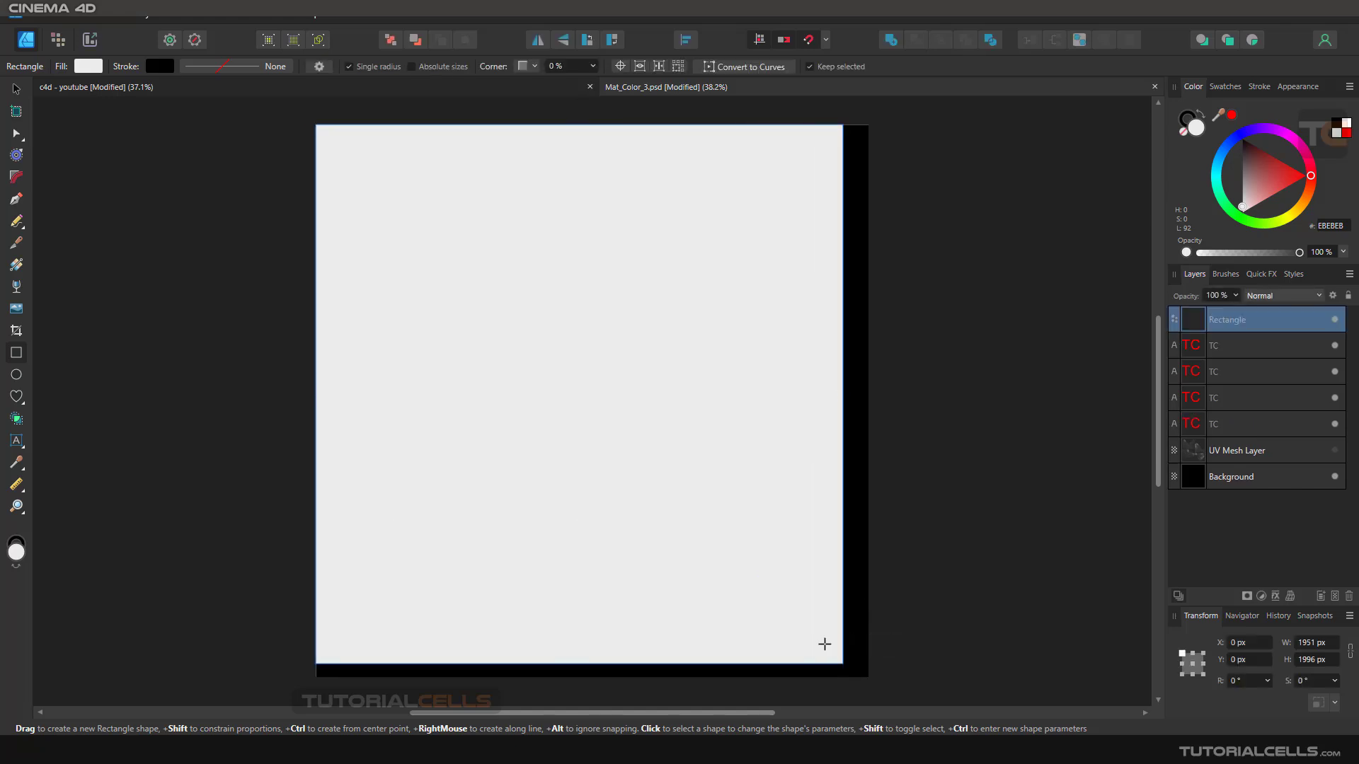
pyautogui.hotkey('ctrl', 'z')
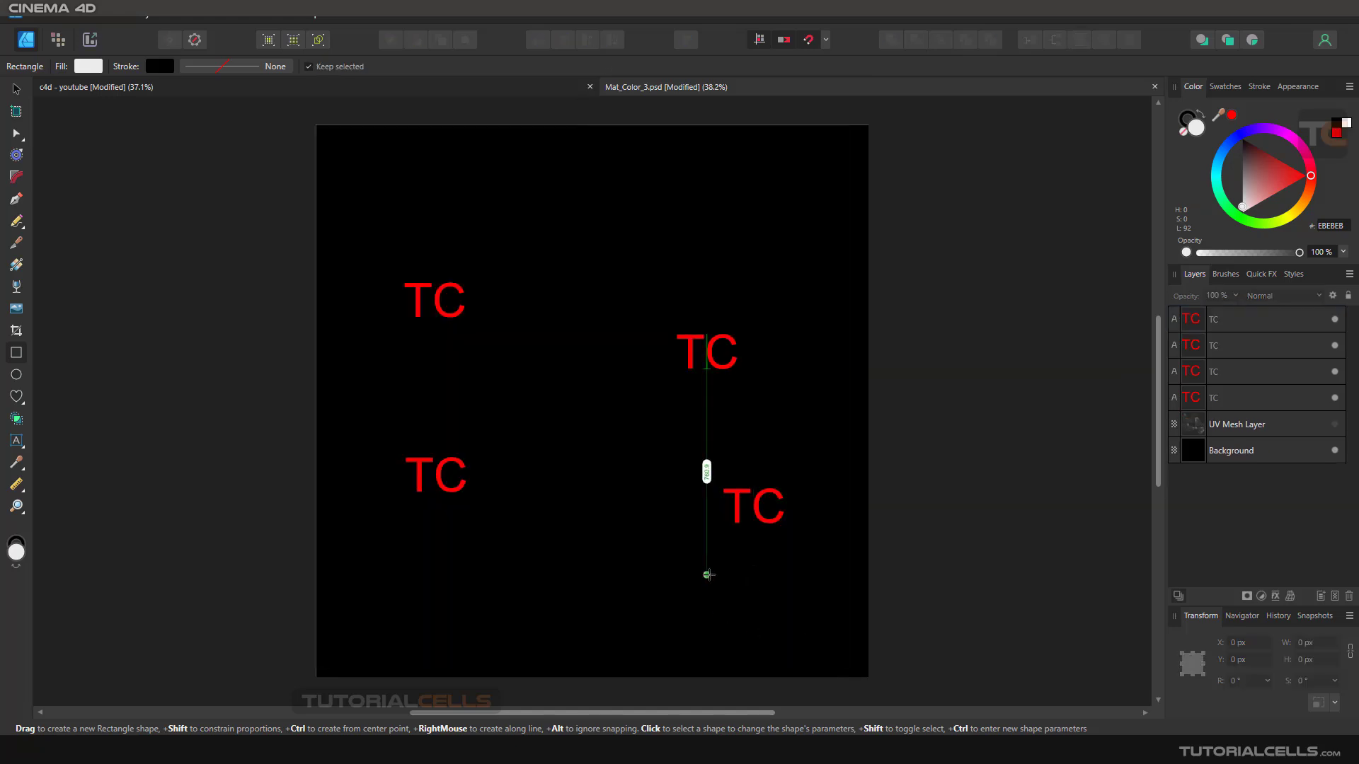
# - Start saving Mat_Color_3 as an Affinity file and cancel the save
pyautogui.hotkey('ctrl', 's')
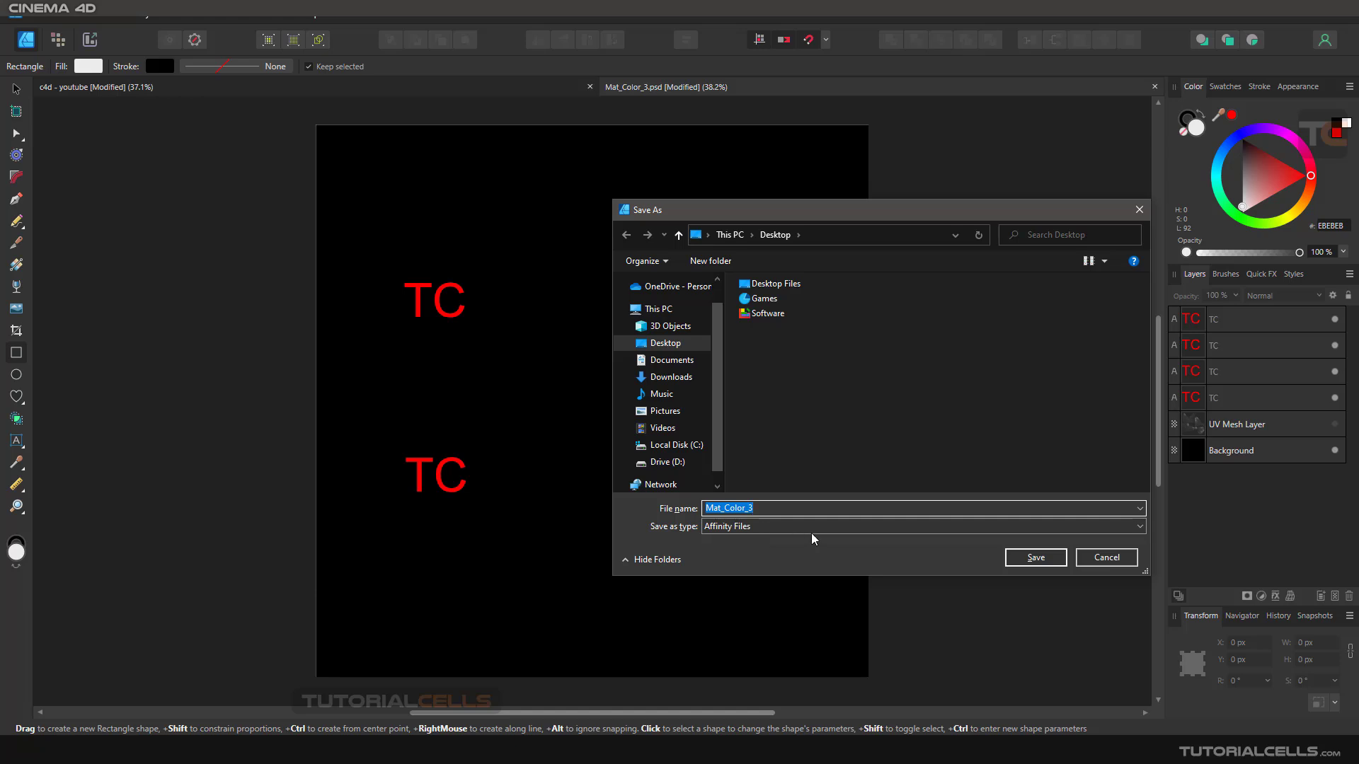
pyautogui.click(1107, 558)
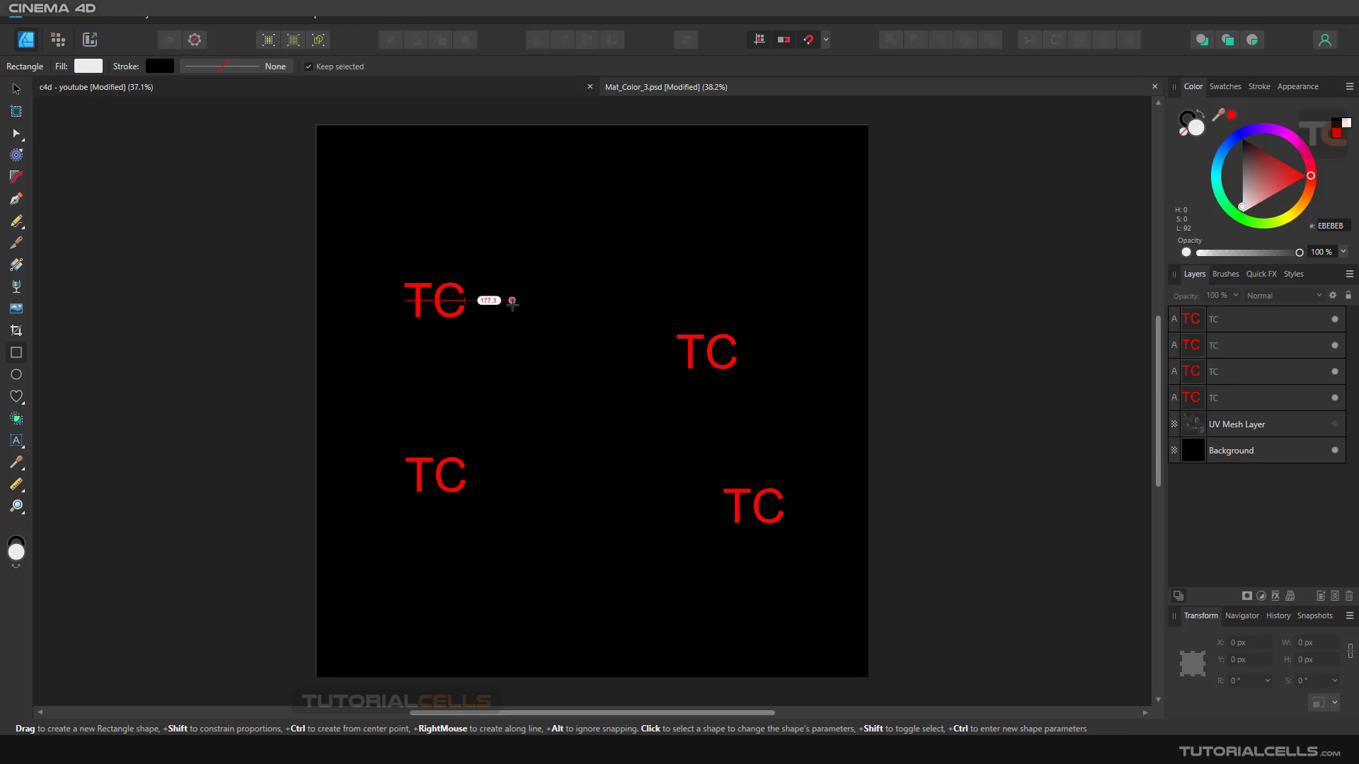
# - In Cinema 4D, replace Mat.1's color texture with Mat_Color_3.jpg without copying it to the project location, and inspect it around the head
pyautogui.hotkey('alt', 'Tab')
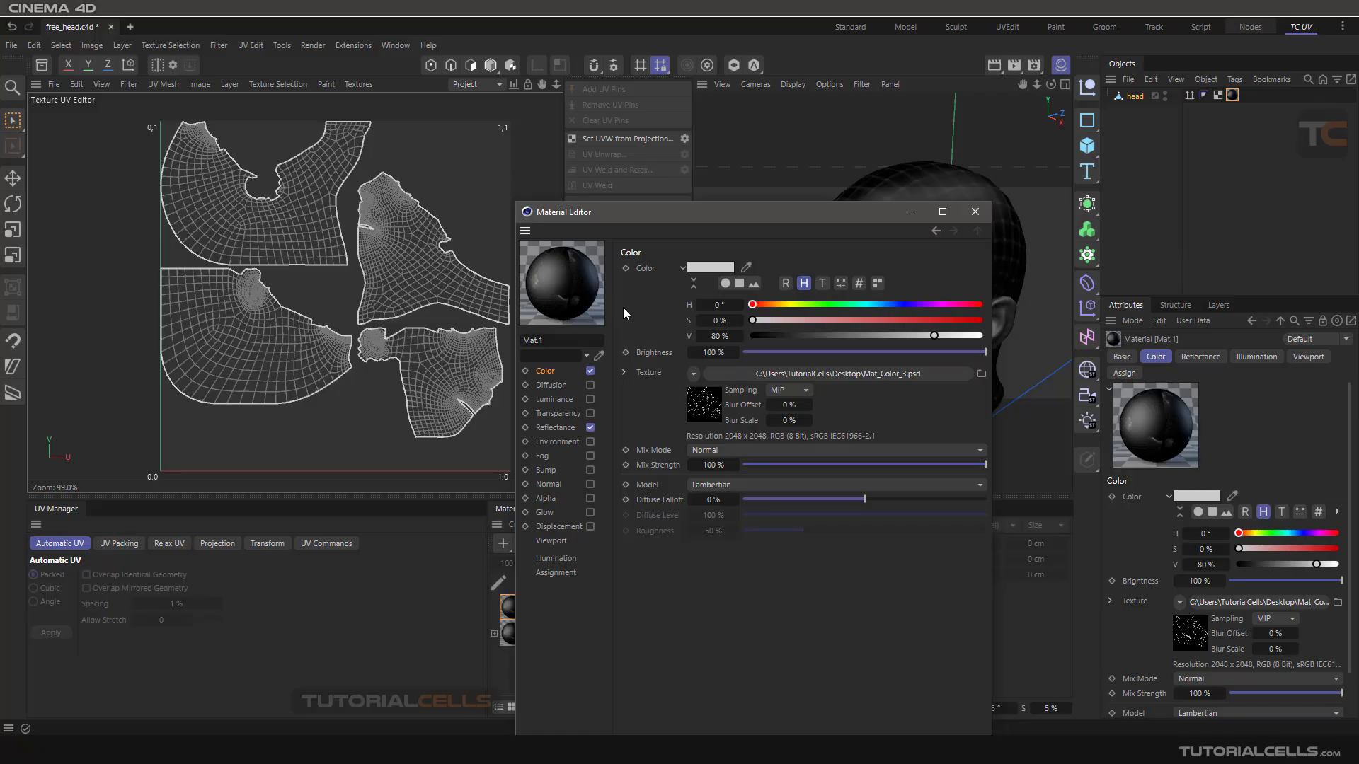
pyautogui.click(694, 373)
pyautogui.click(720, 316)
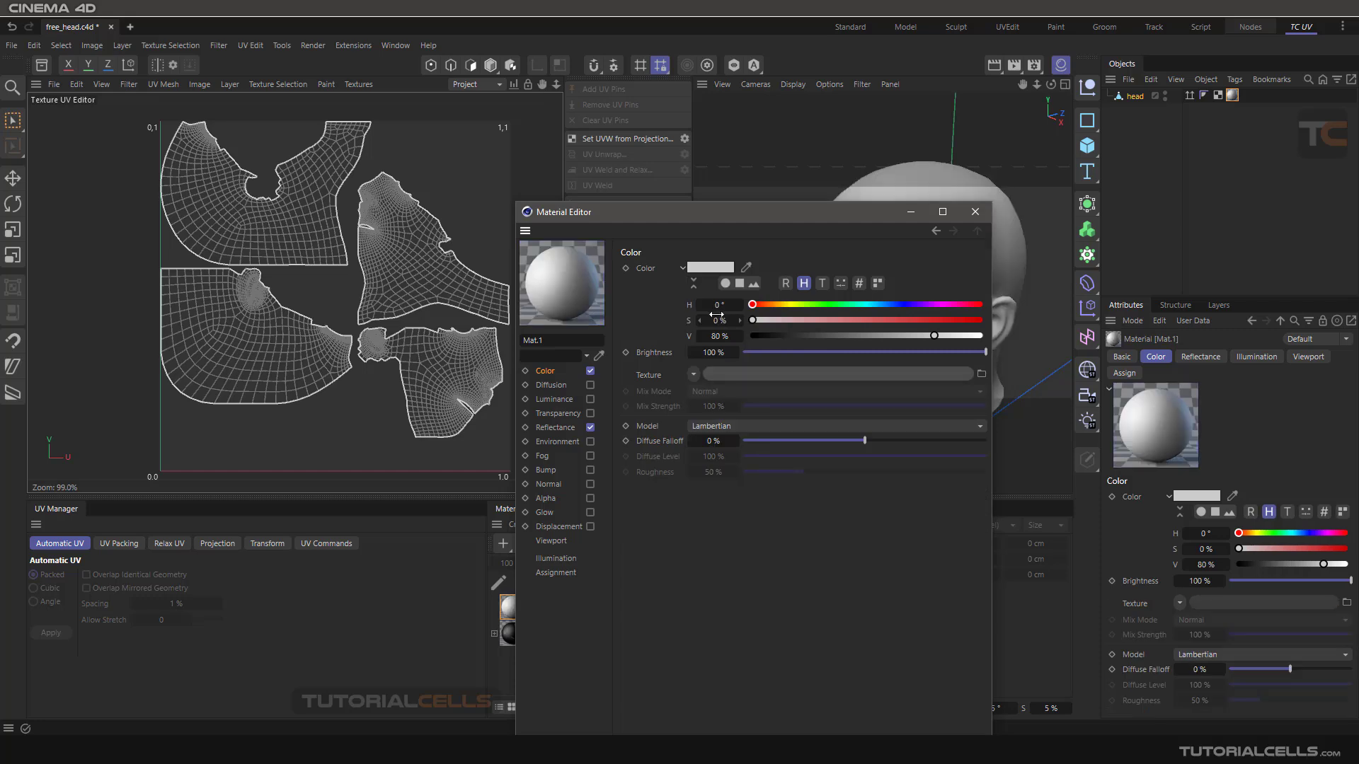
pyautogui.click(694, 373)
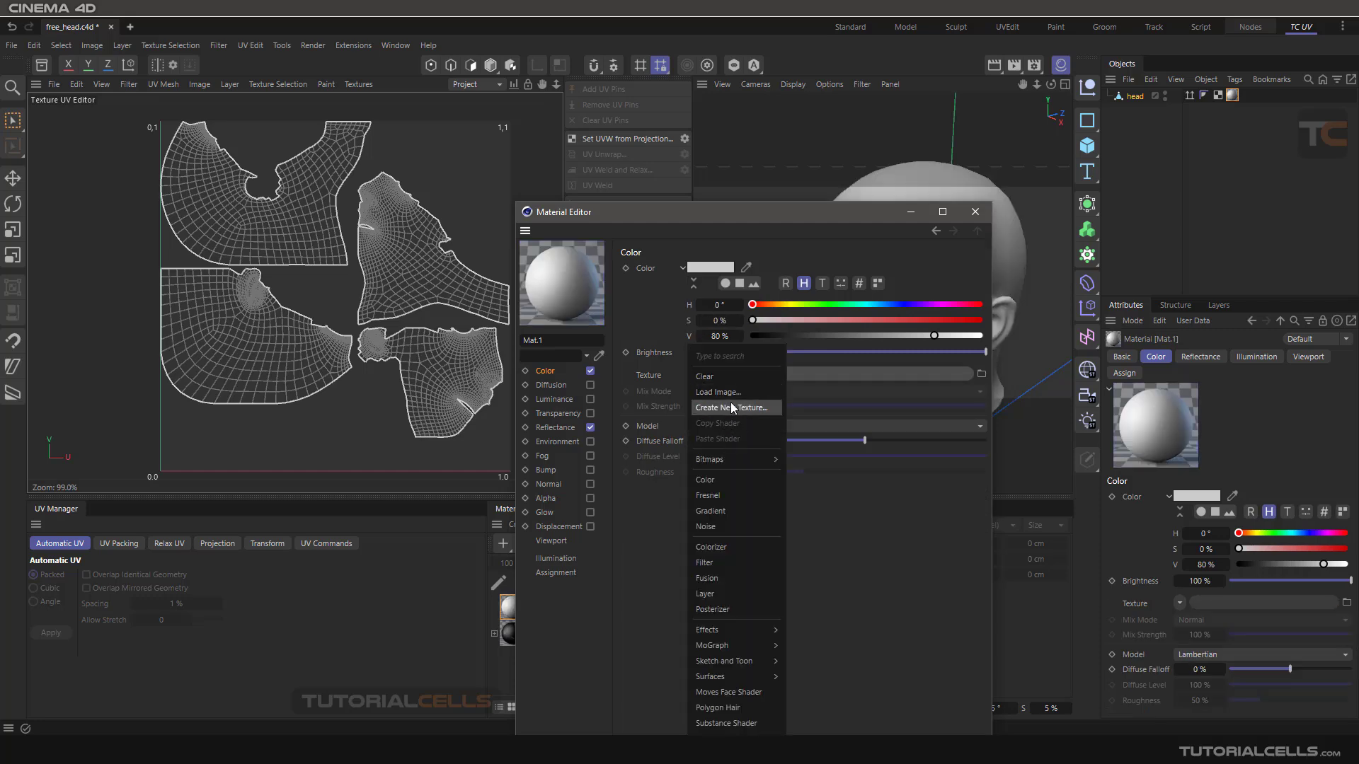
pyautogui.click(729, 392)
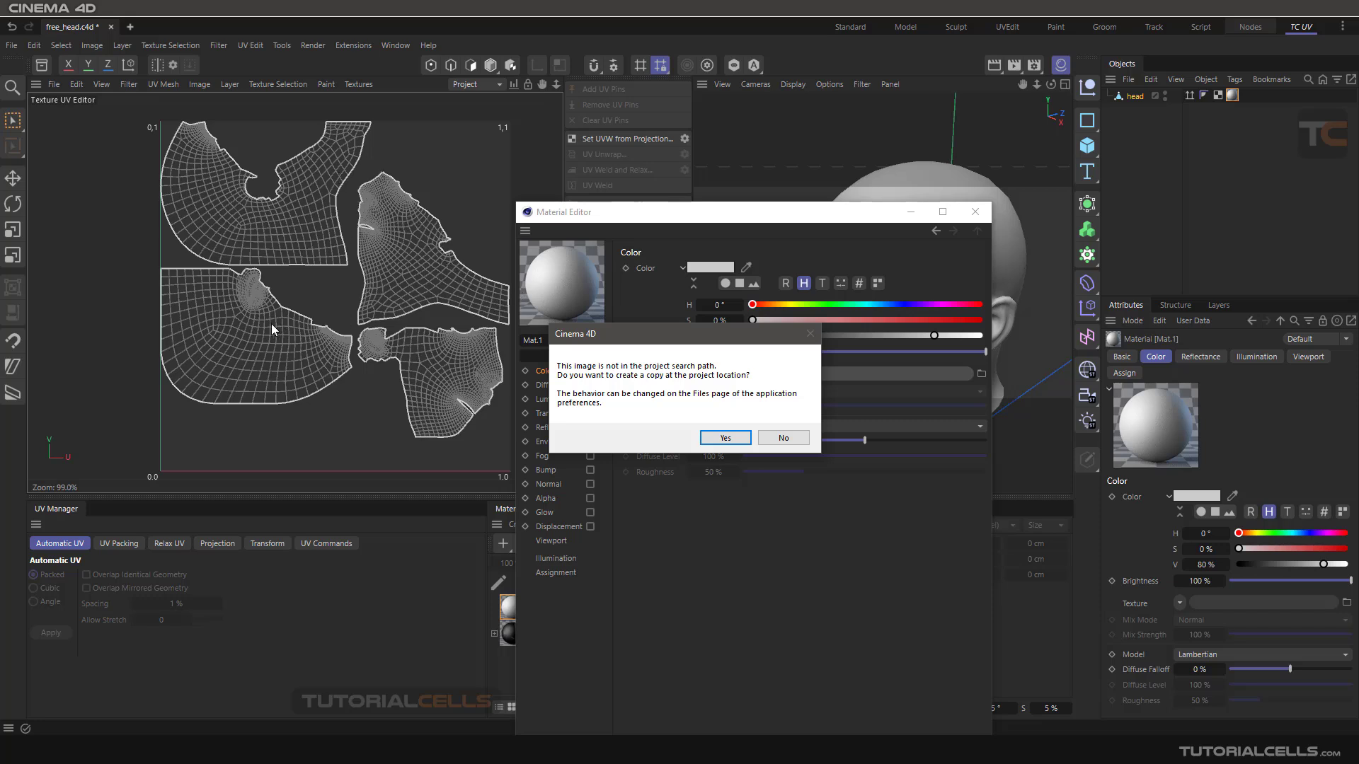
pyautogui.click(766, 440)
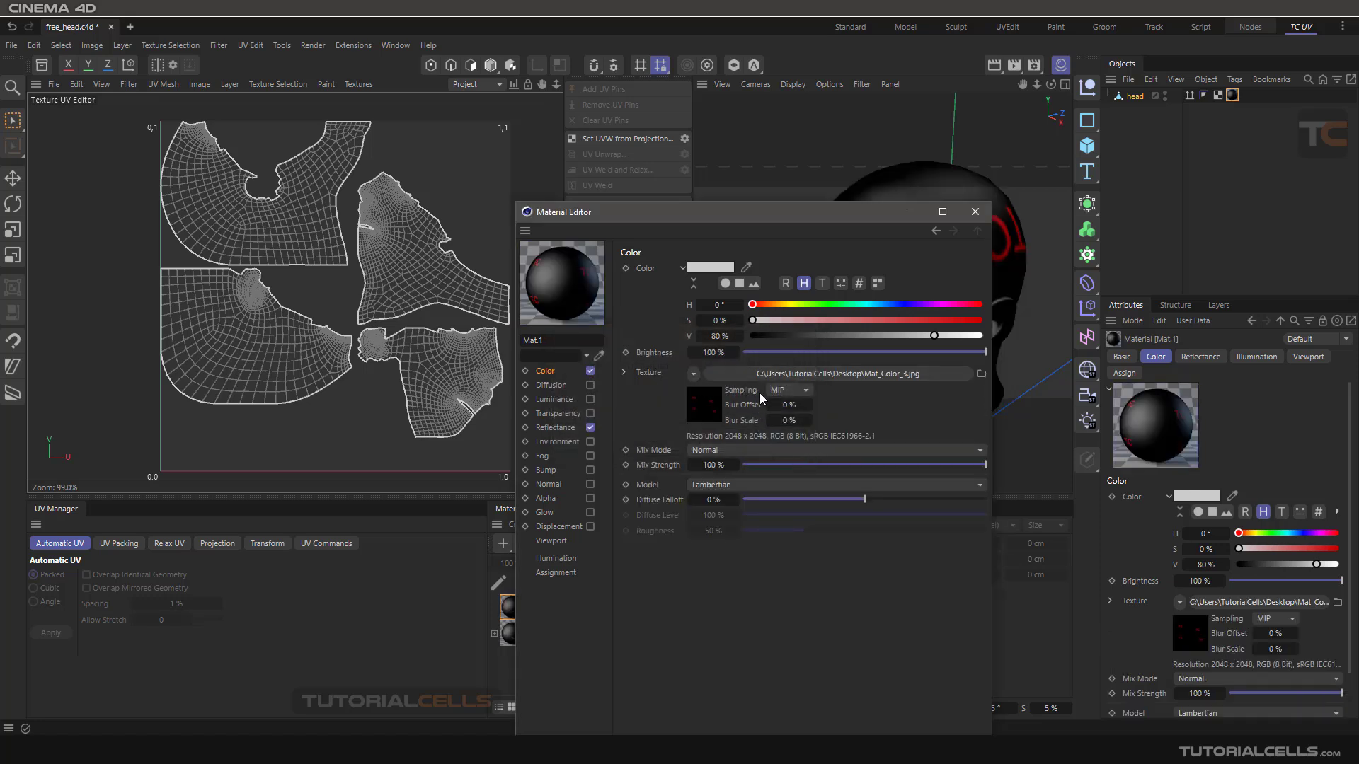
pyautogui.click(976, 212)
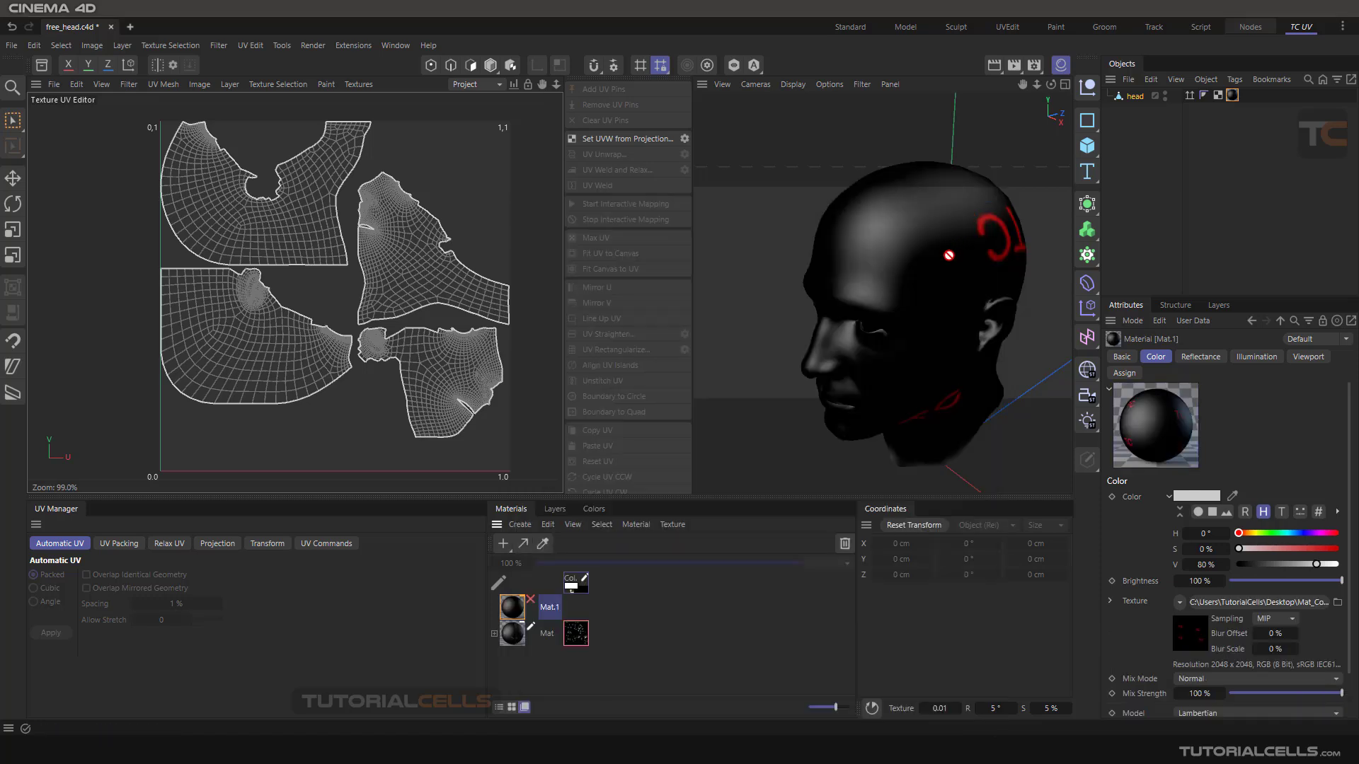
pyautogui.moveTo(949, 255)
pyautogui.keyDown('alt'); pyautogui.mouseDown()
pyautogui.moveTo(965, 236)
pyautogui.moveTo(819, 234)
pyautogui.moveTo(967, 239)
pyautogui.moveTo(928, 204)
pyautogui.moveTo(944, 233)
pyautogui.mouseUp(); pyautogui.keyUp('alt')
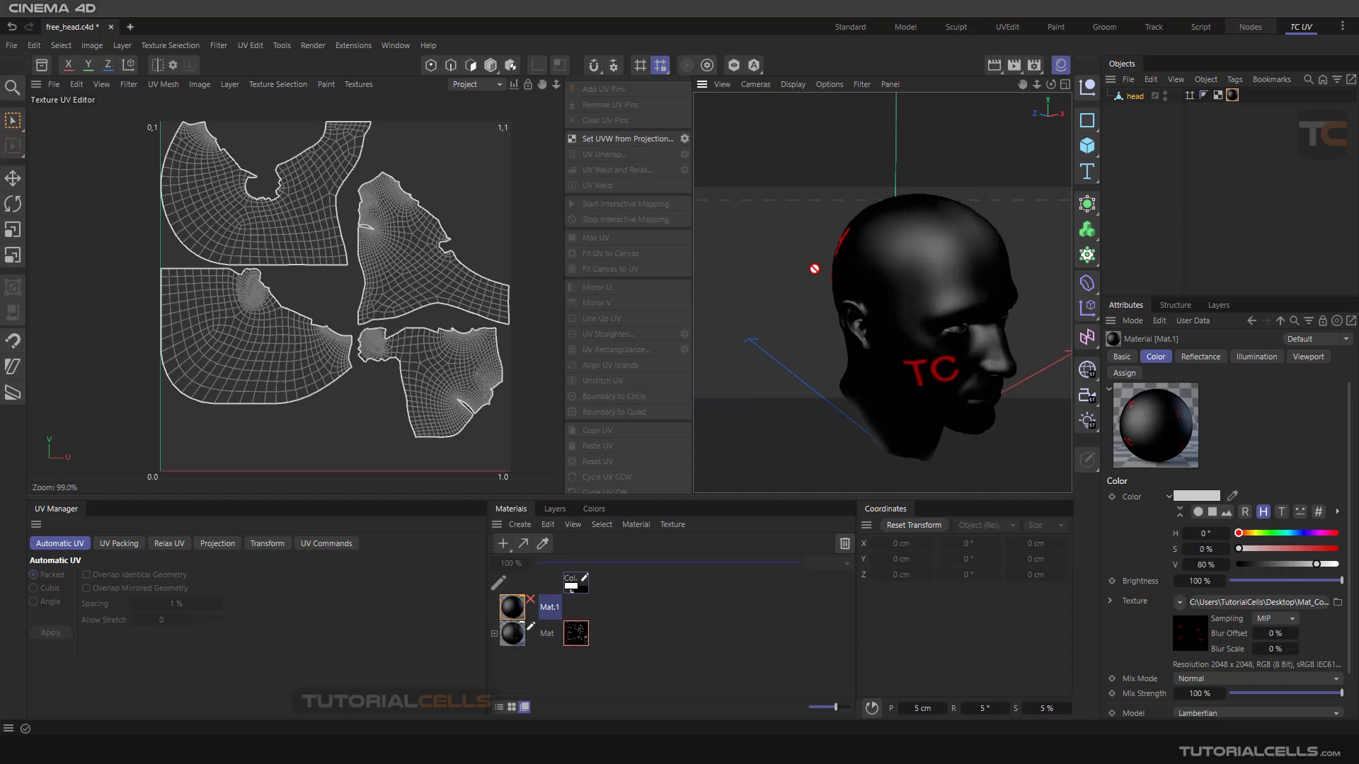
# - Examine the textures Mat_Color_3.psd, Mat_Color_2.tif and Mat_Color_1.tif one after another in the Texture UV Editor
pyautogui.click(359, 84)
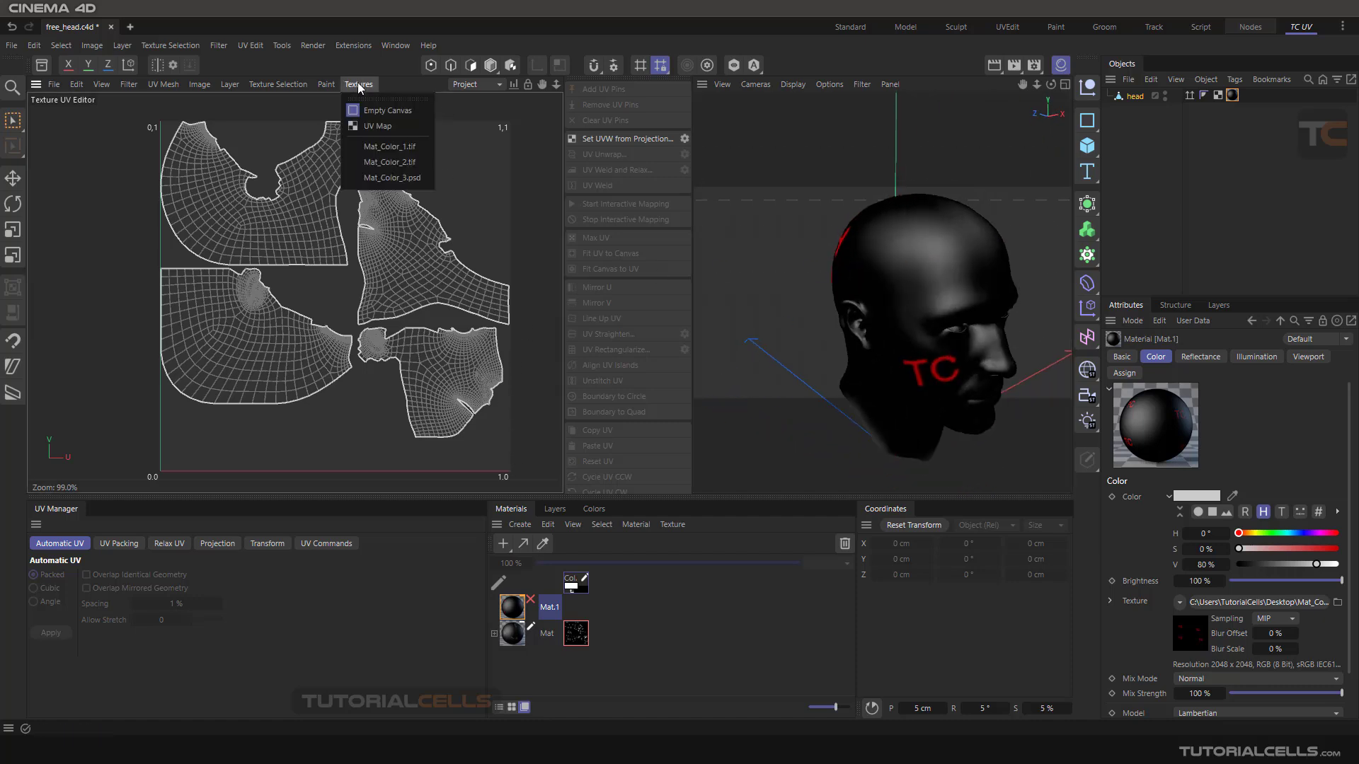
pyautogui.click(387, 179)
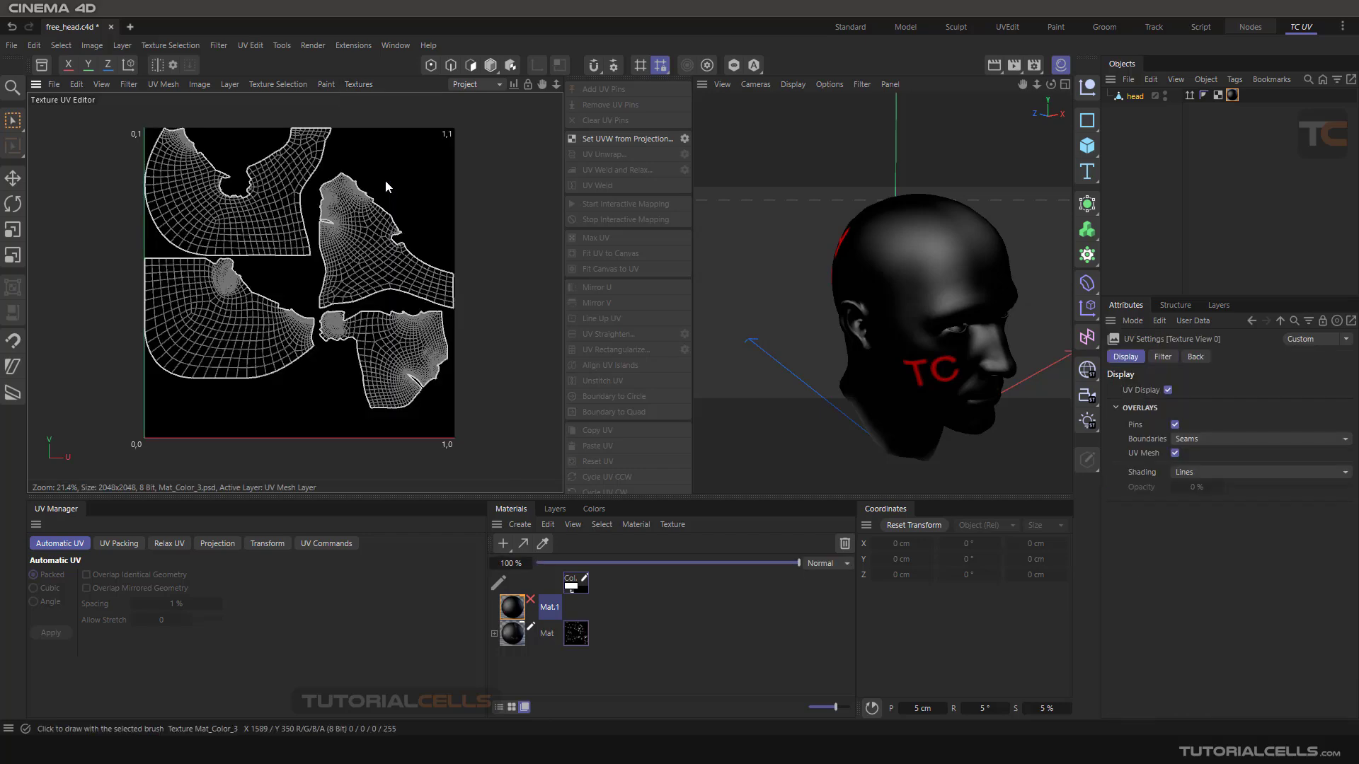
pyautogui.click(356, 86)
pyautogui.click(374, 162)
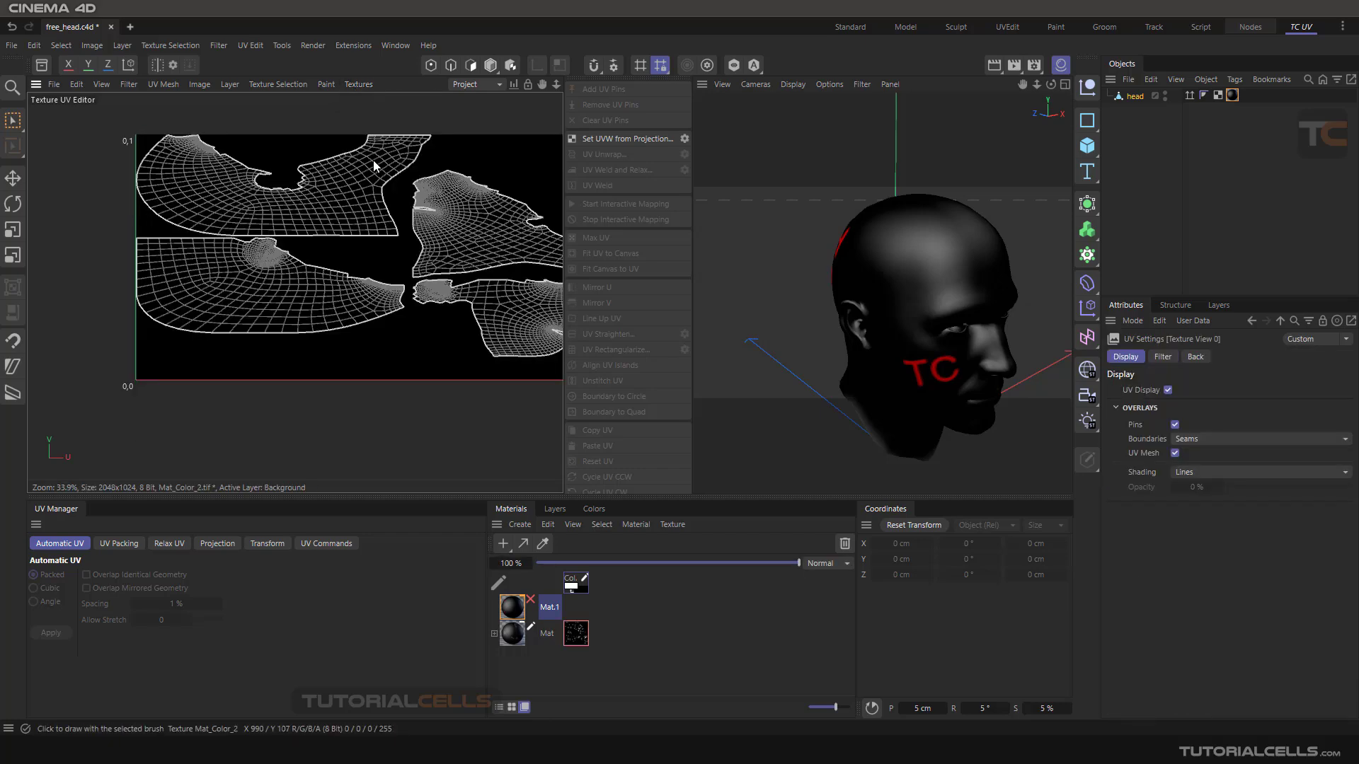
pyautogui.click(354, 86)
pyautogui.click(372, 147)
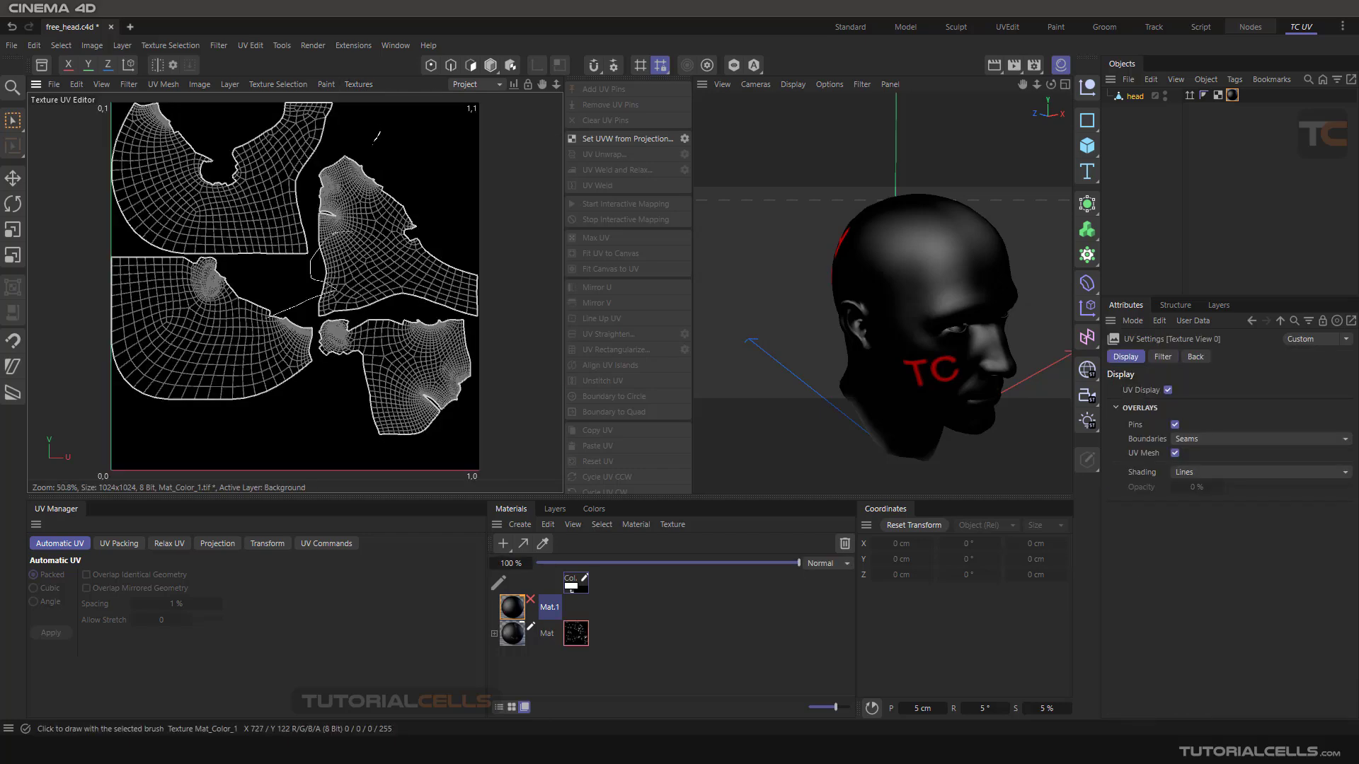
pyautogui.scroll(-2, 323, 225)
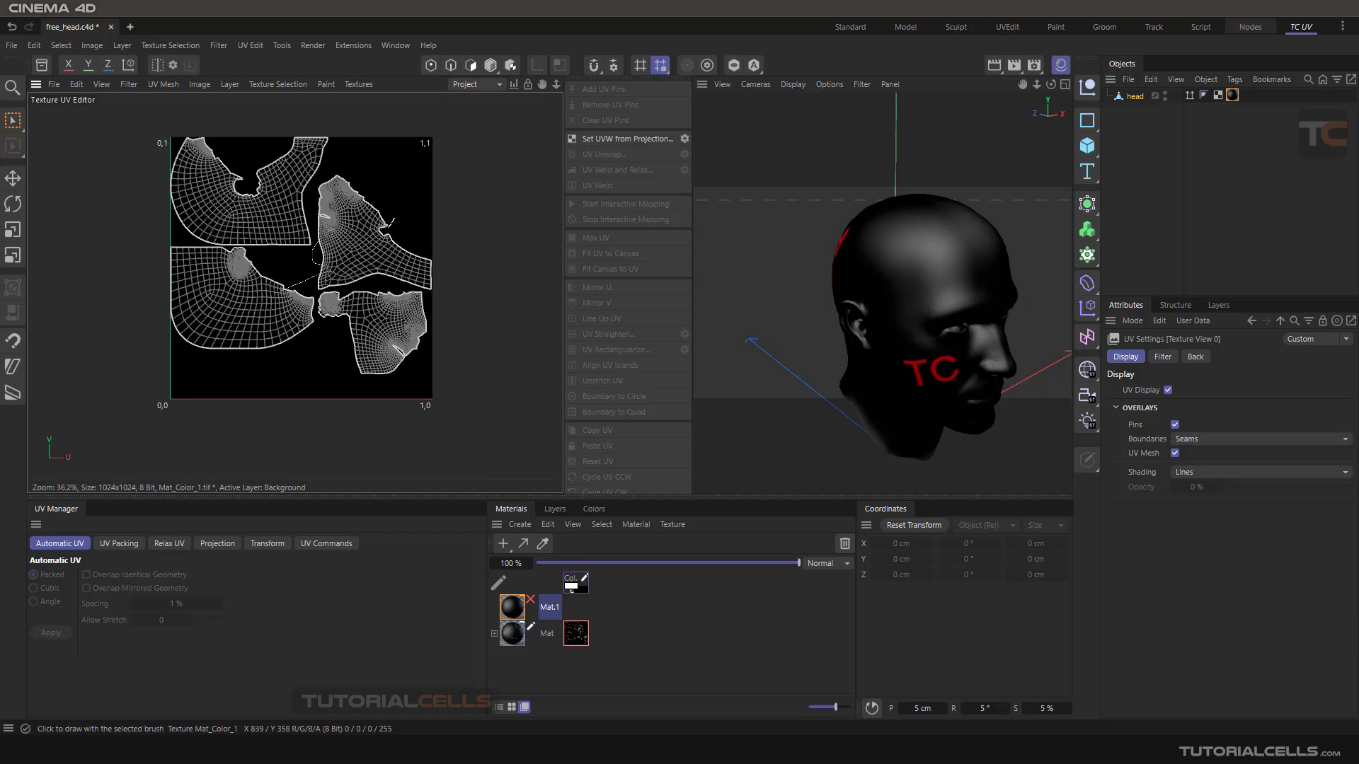
pyautogui.scroll(1, 391, 222)
pyautogui.moveTo(461, 227); pyautogui.dragTo(475, 247, button='middle')
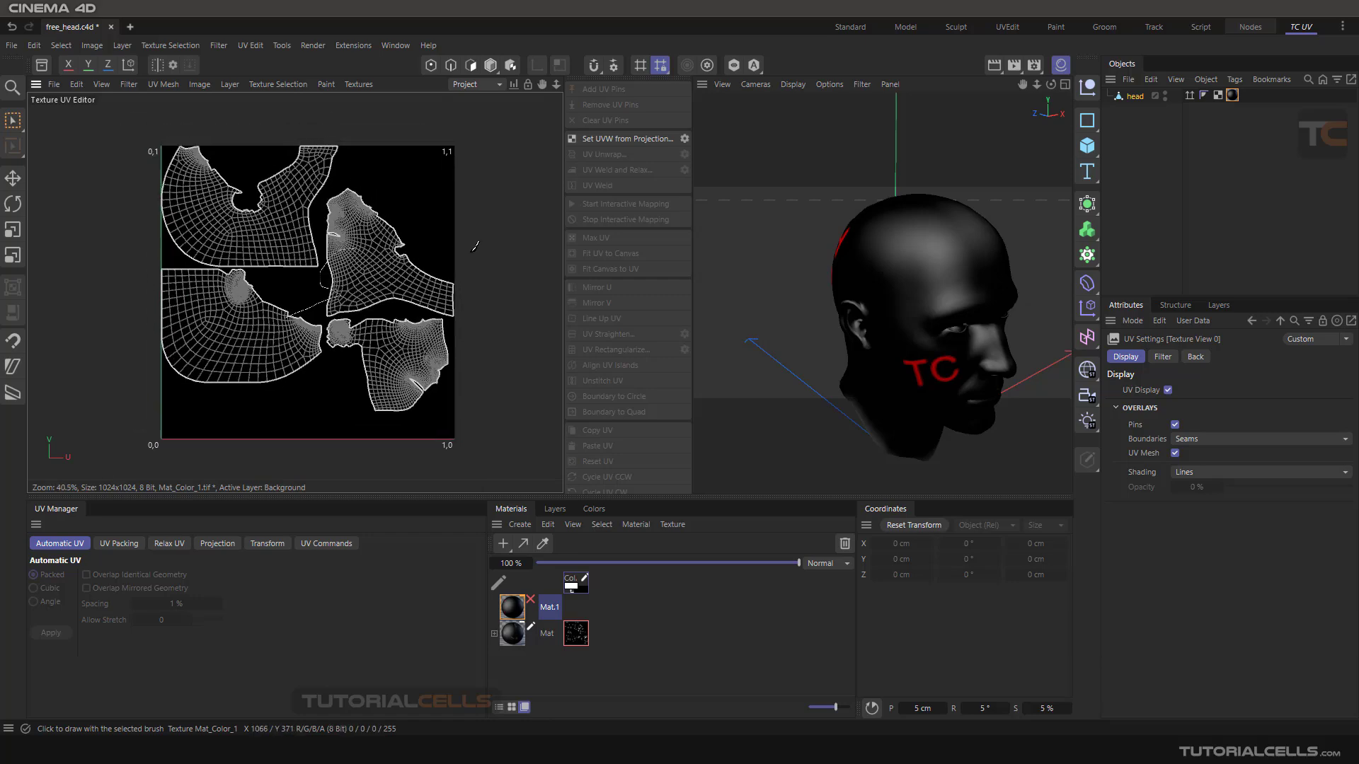
# - Enable Mat.1 for painting to load Mat_Color_3.jpg into the Texture UV Editor, and check it in the list of loaded textures
pyautogui.click(532, 601)
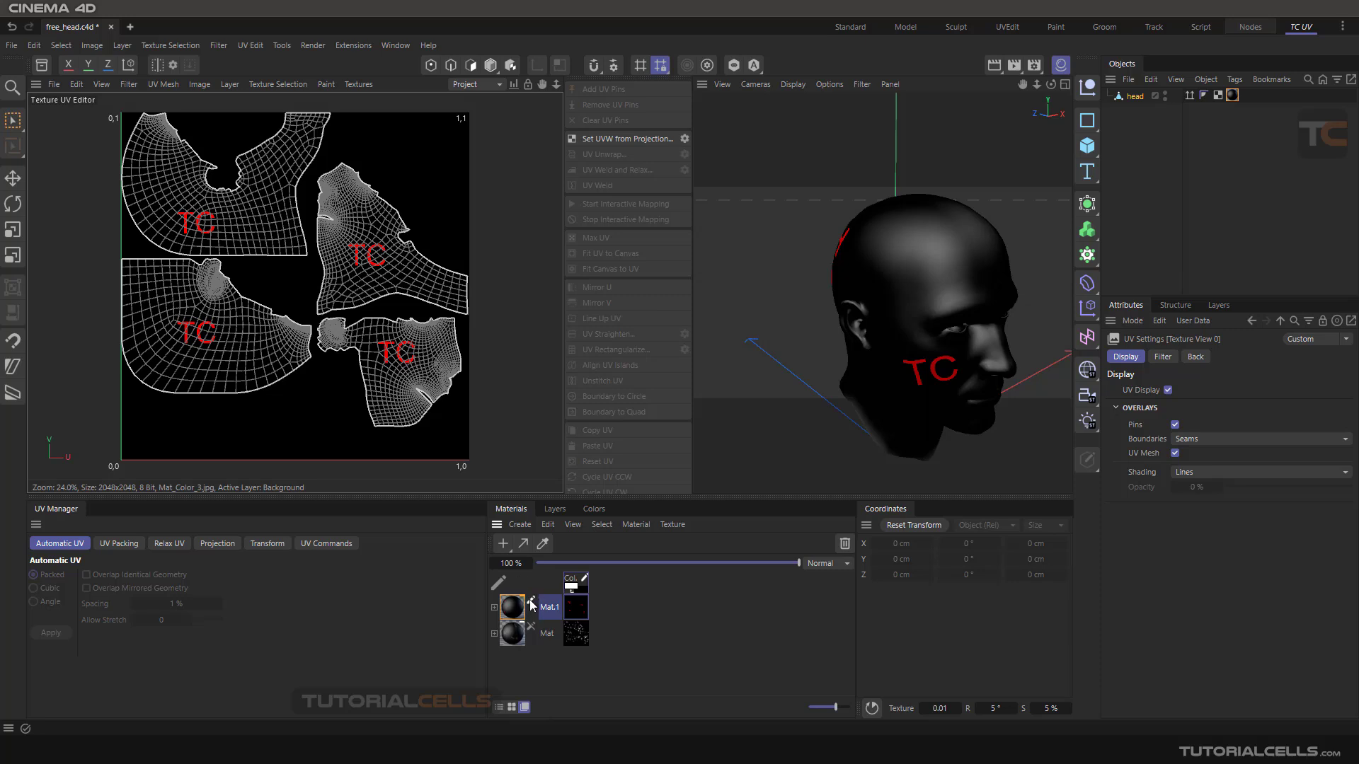
pyautogui.click(356, 85)
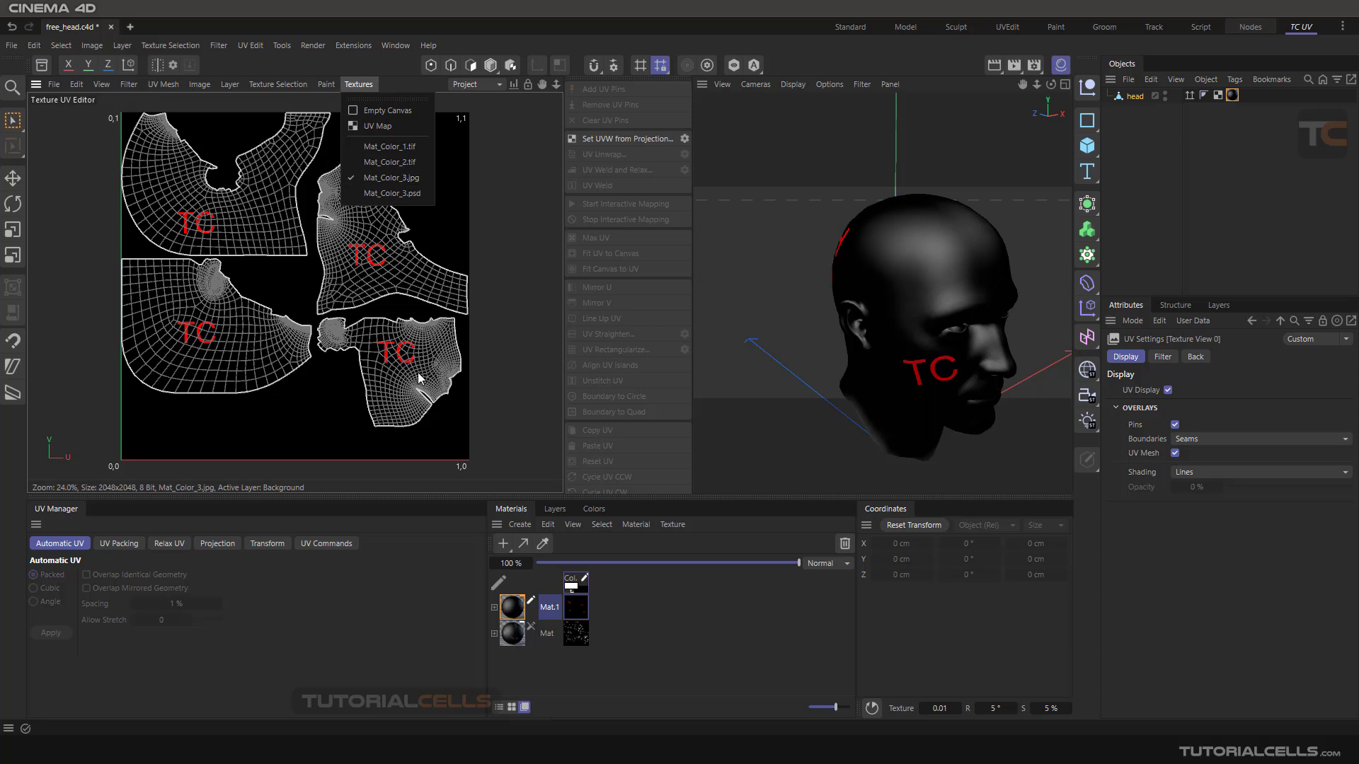
pyautogui.click(534, 610)
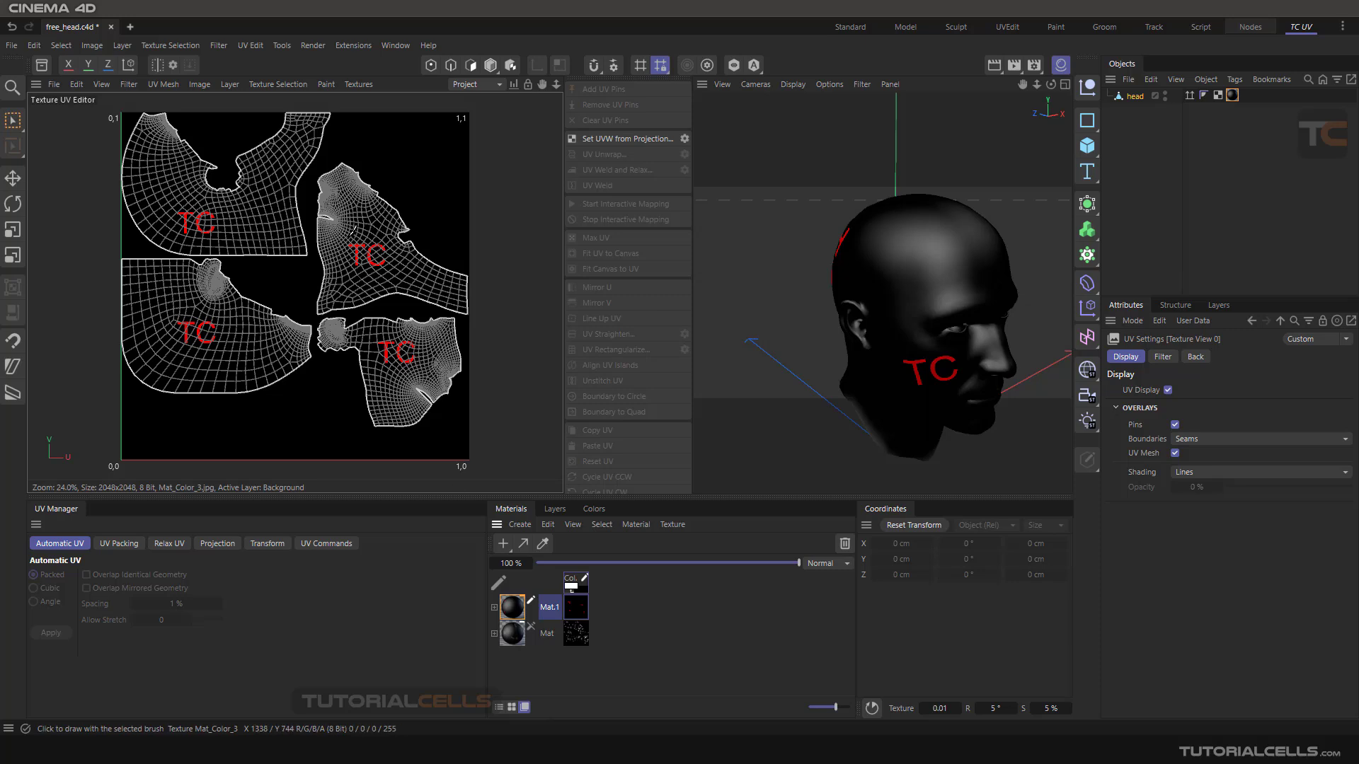
# - Paint freehand brush strokes on Mat_Color_3.jpg around the TC texts of the two right-hand UV islands
pyautogui.moveTo(349, 239); pyautogui.dragTo(393, 235)
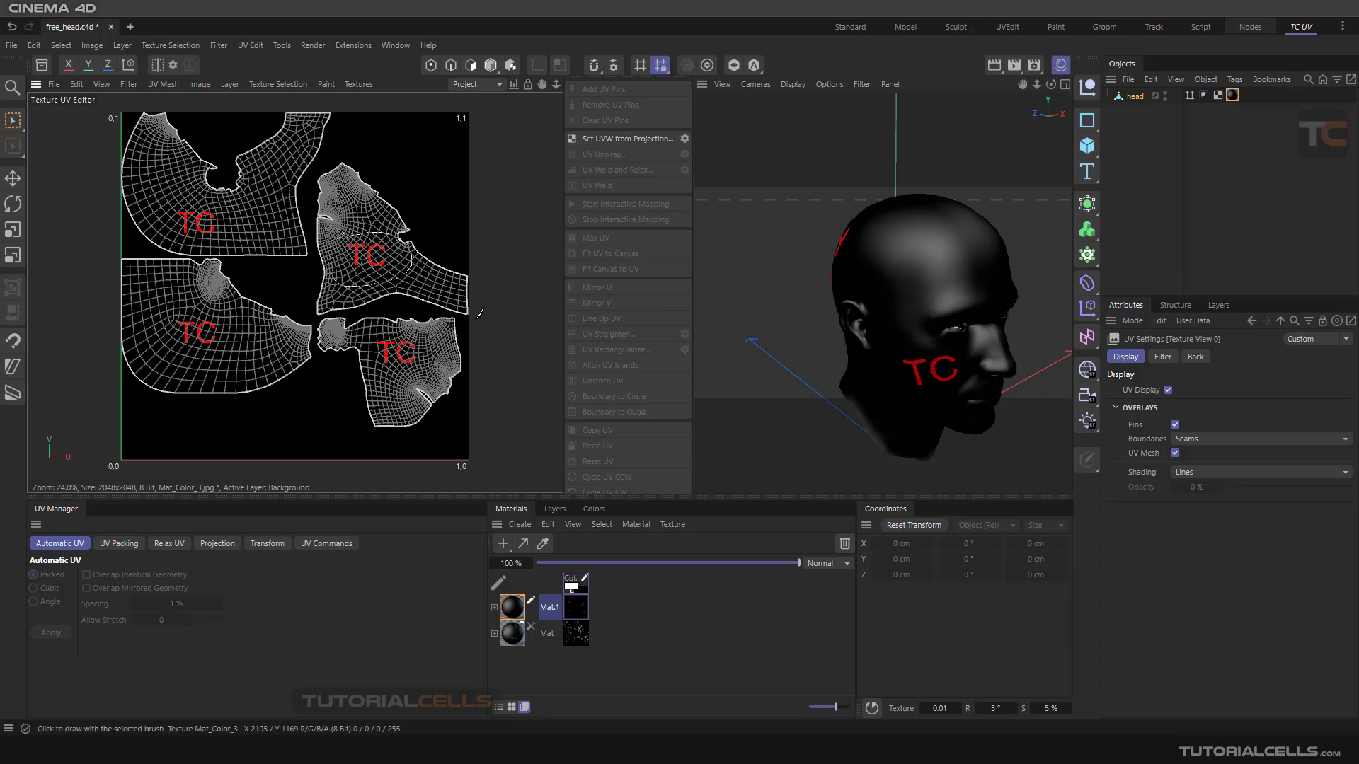
pyautogui.moveTo(437, 348)
pyautogui.mouseDown()
pyautogui.moveTo(408, 362)
pyautogui.moveTo(435, 364)
pyautogui.mouseUp()
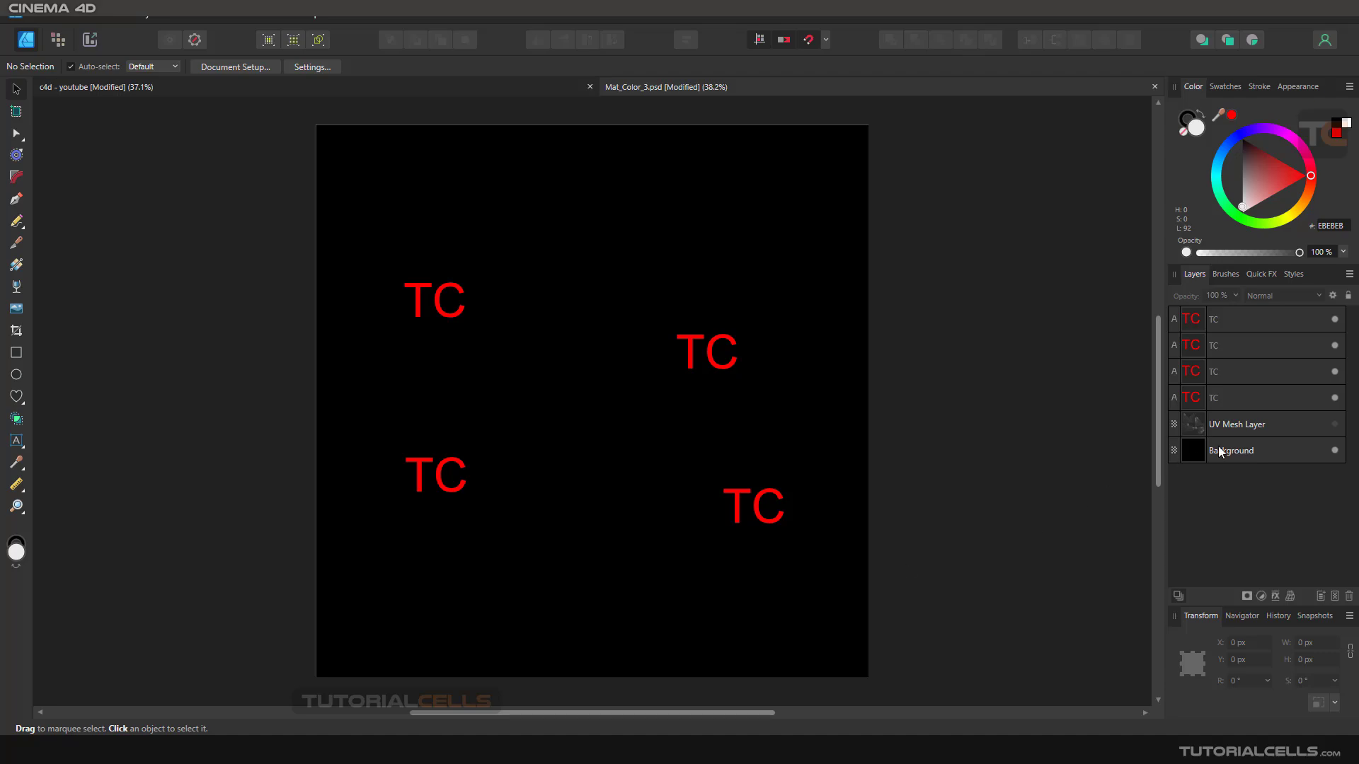
# - Switch to Affinity Designer and make the UV Mesh Layer visible beneath the TC texts
pyautogui.click(1333, 424)
pyautogui.click(1334, 425)
pyautogui.click(1333, 425)
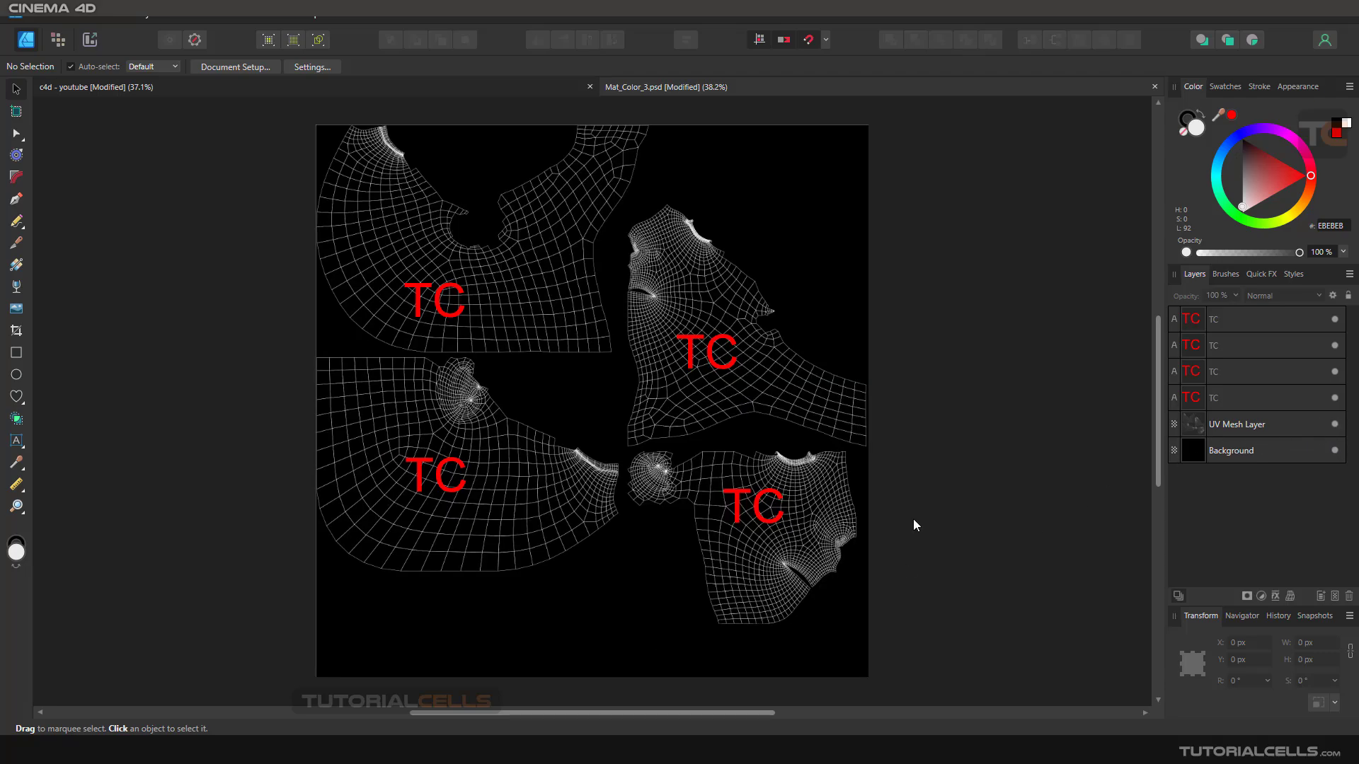
# - Back in Cinema 4D, select all polygons of the upper-left UV island and outline them on Mat_Color_3.jpg
pyautogui.hotkey('alt', 'Tab')
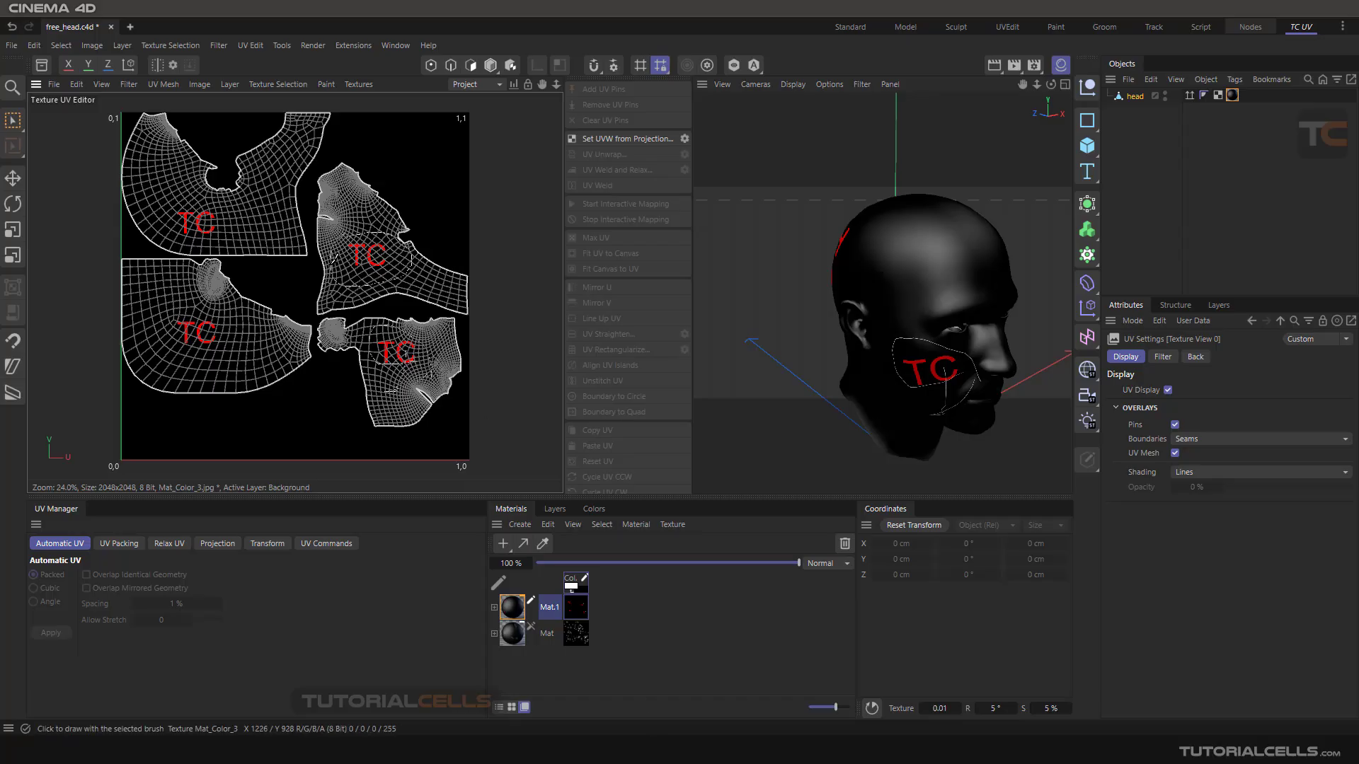
pyautogui.click(357, 84)
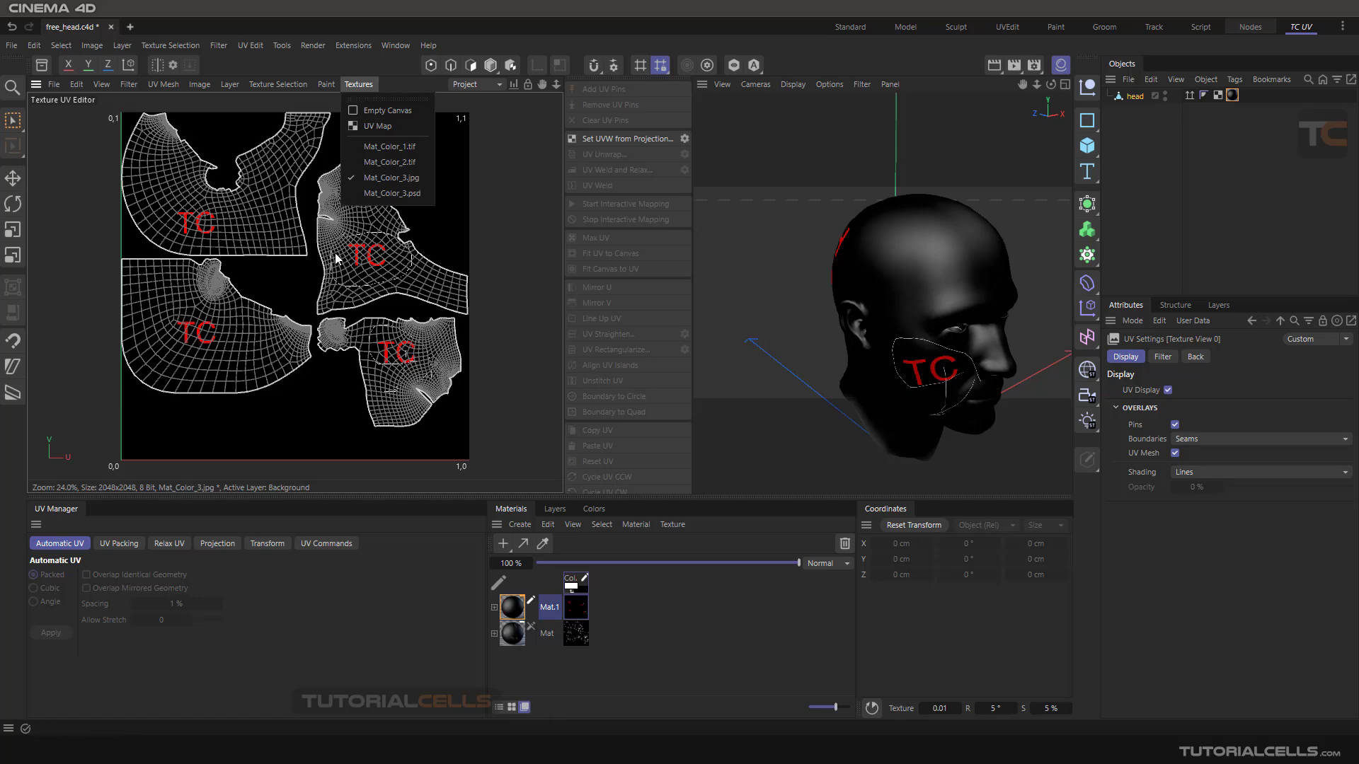
pyautogui.click(269, 226)
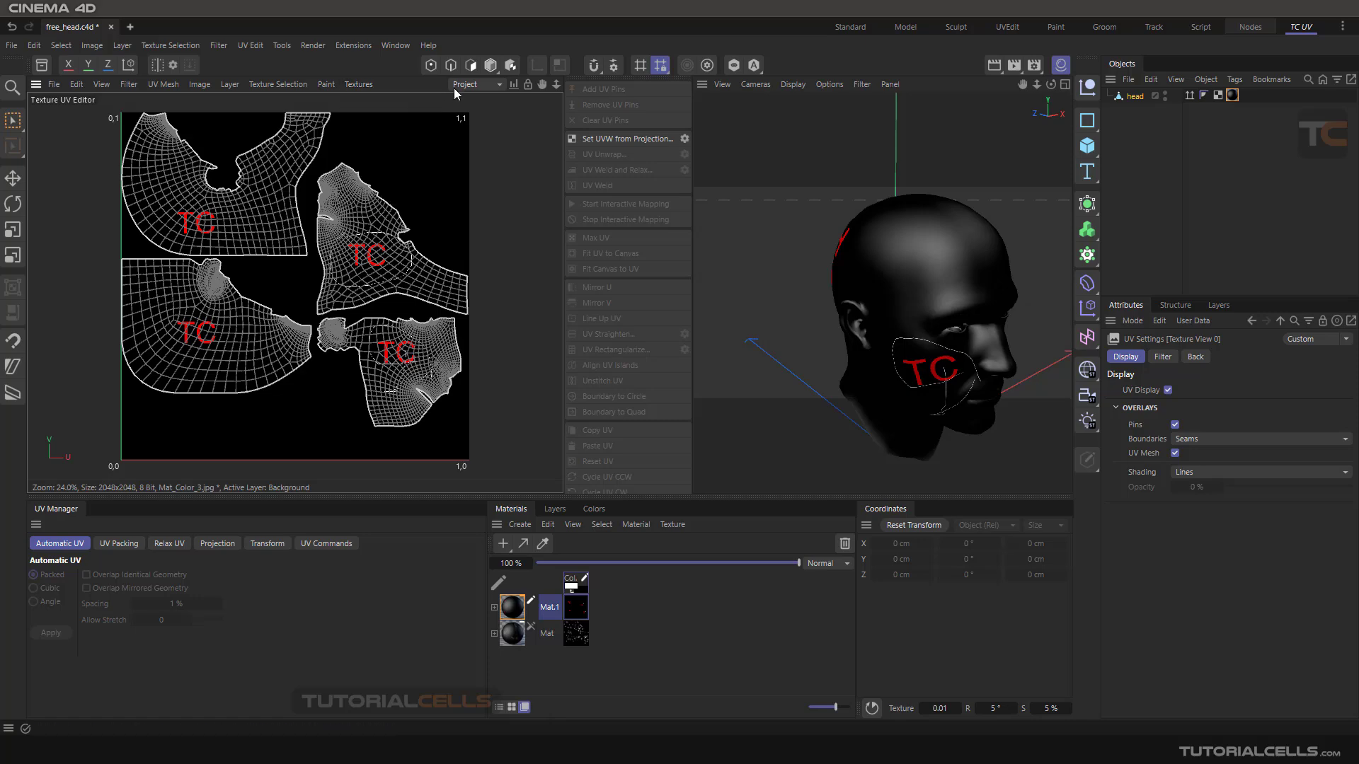
pyautogui.click(471, 65)
pyautogui.doubleClick(278, 183)
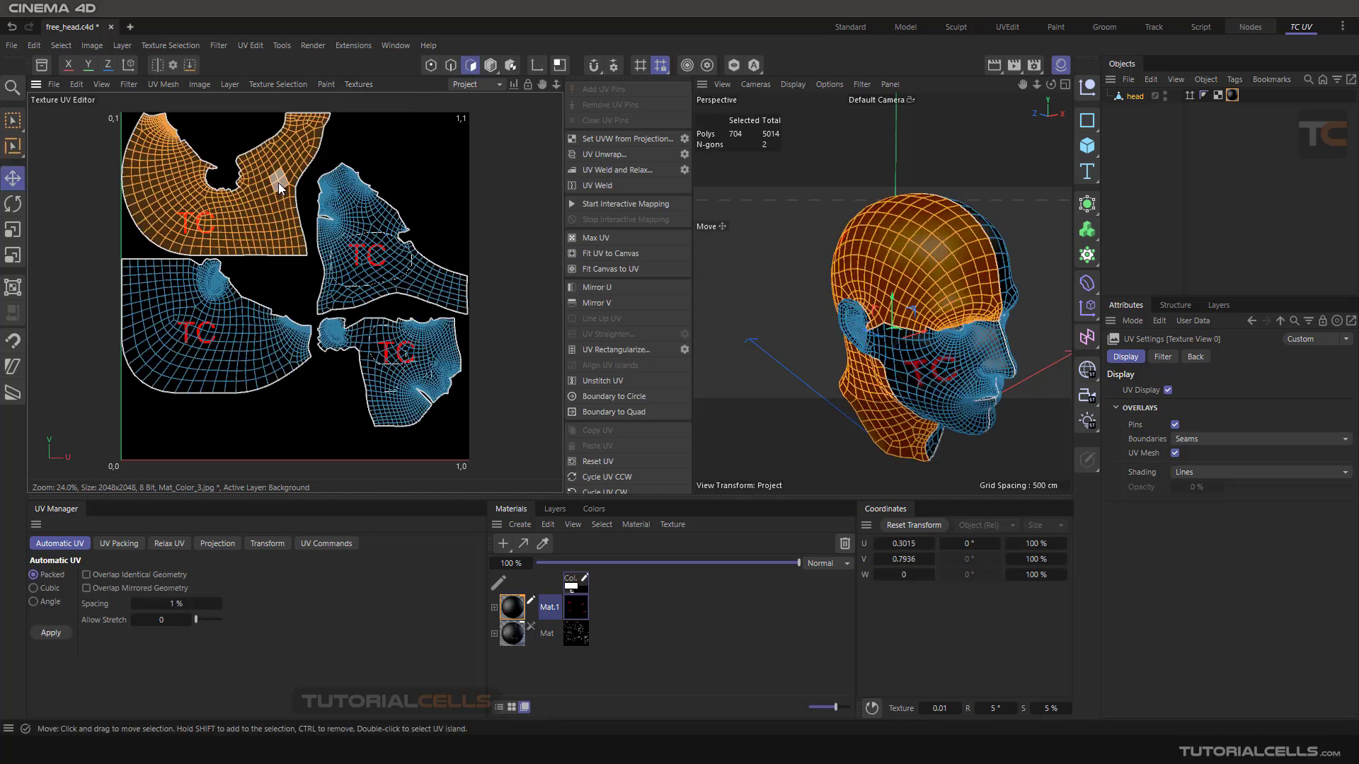
pyautogui.click(228, 85)
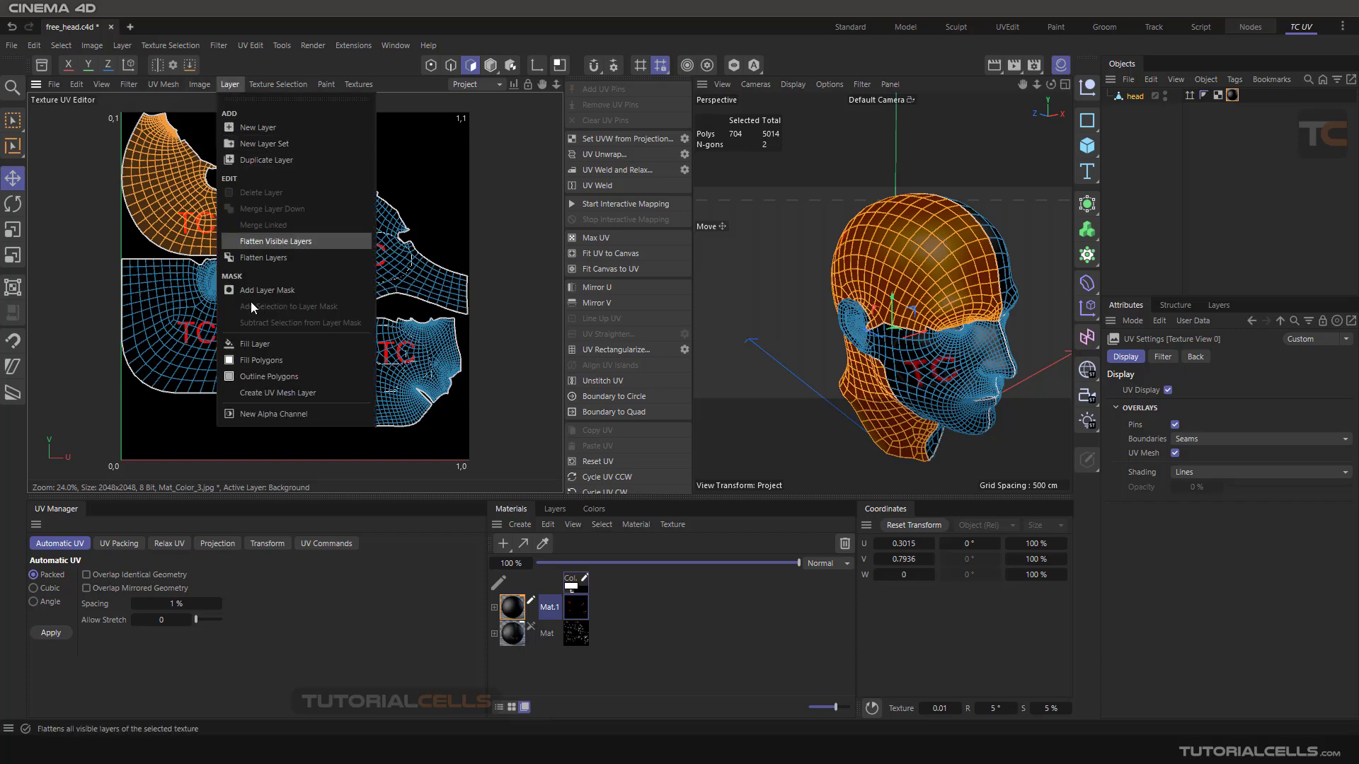
pyautogui.click(278, 380)
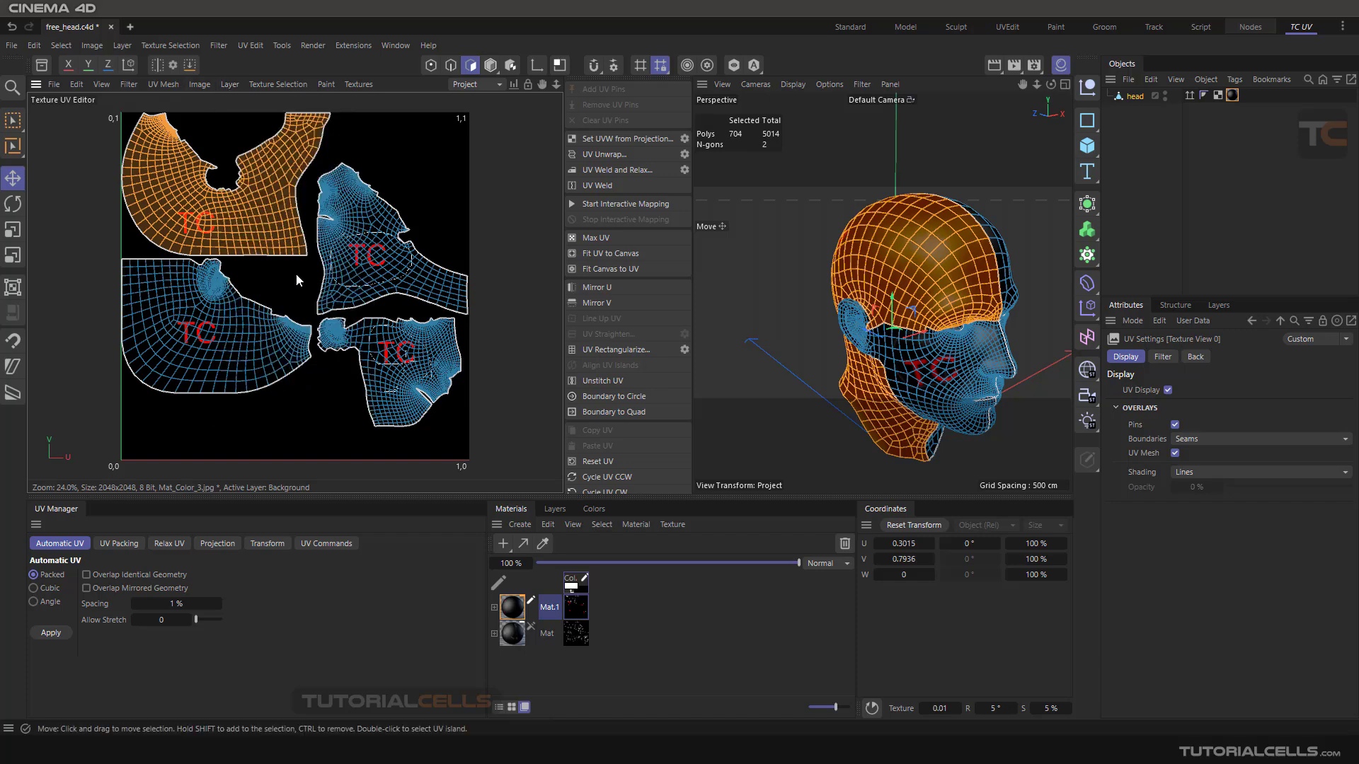
# - Clear the island selection and select all UV polygons of the head
pyautogui.click(395, 154)
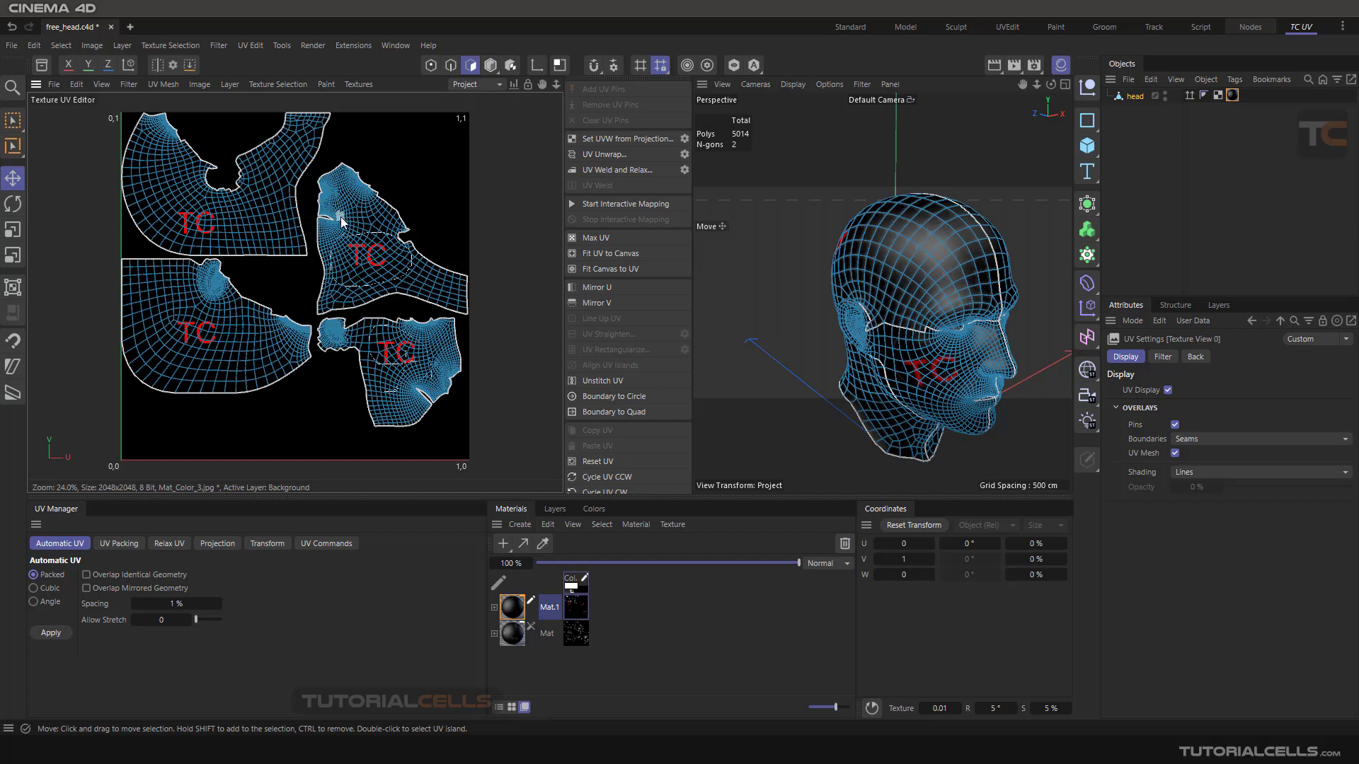
pyautogui.hotkey('ctrl', 'a')
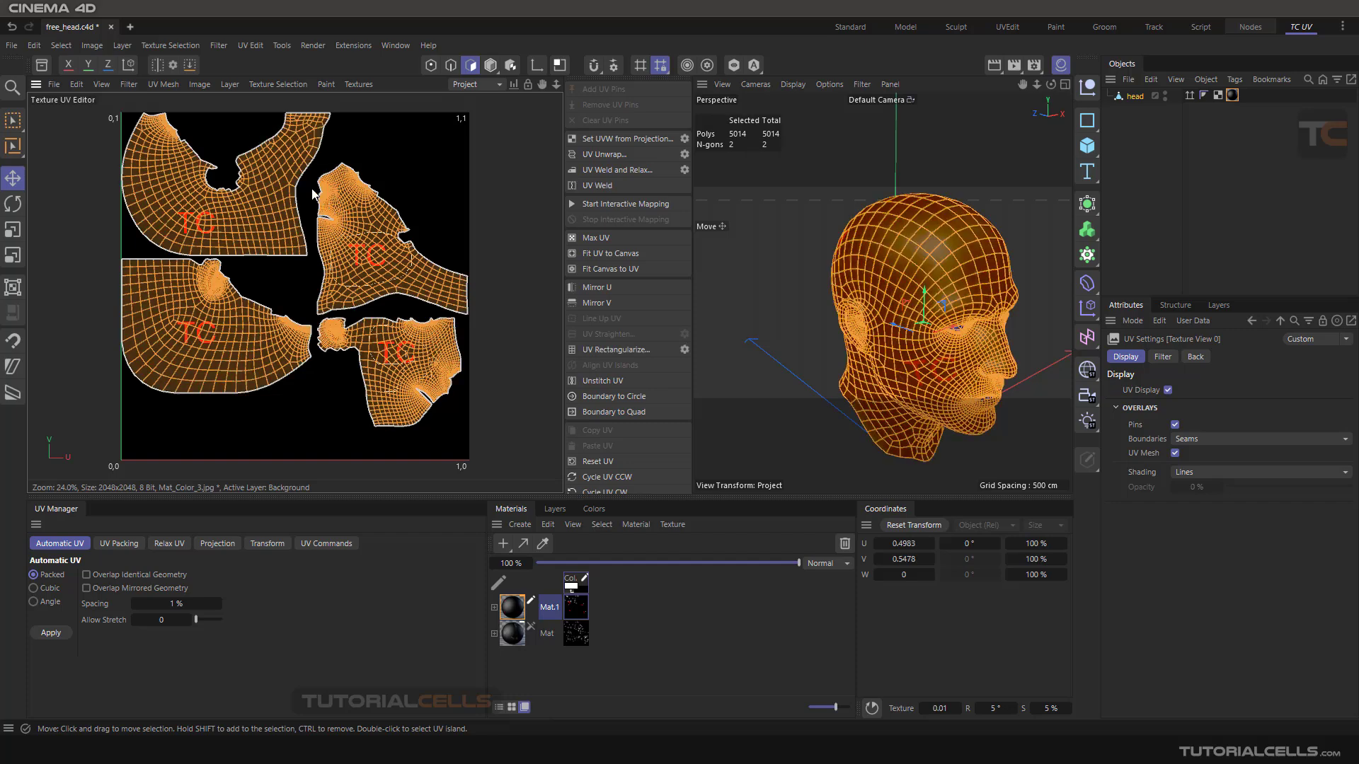
# - Try filling all selected polygons on Mat_Color_3.jpg, and undo the fill
pyautogui.click(230, 84)
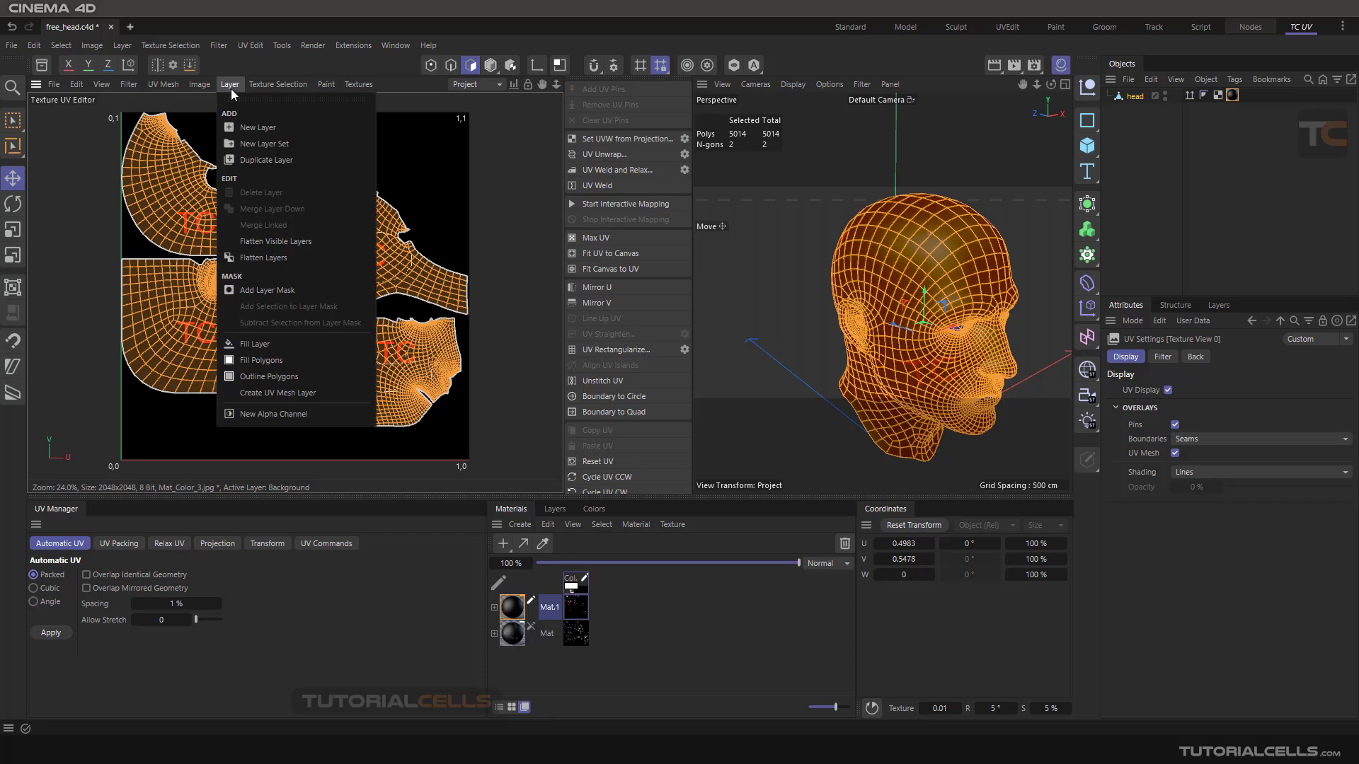
pyautogui.click(267, 362)
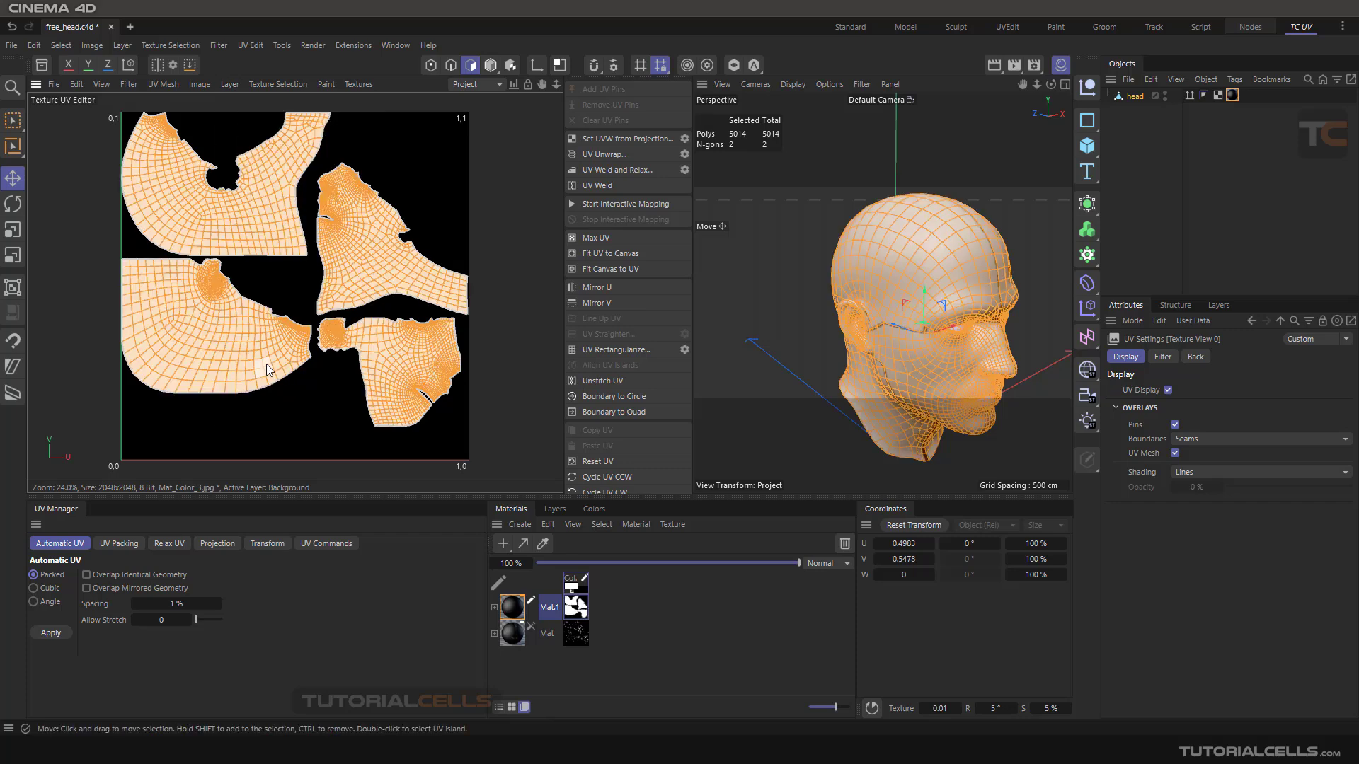
pyautogui.hotkey('ctrl', 'z')
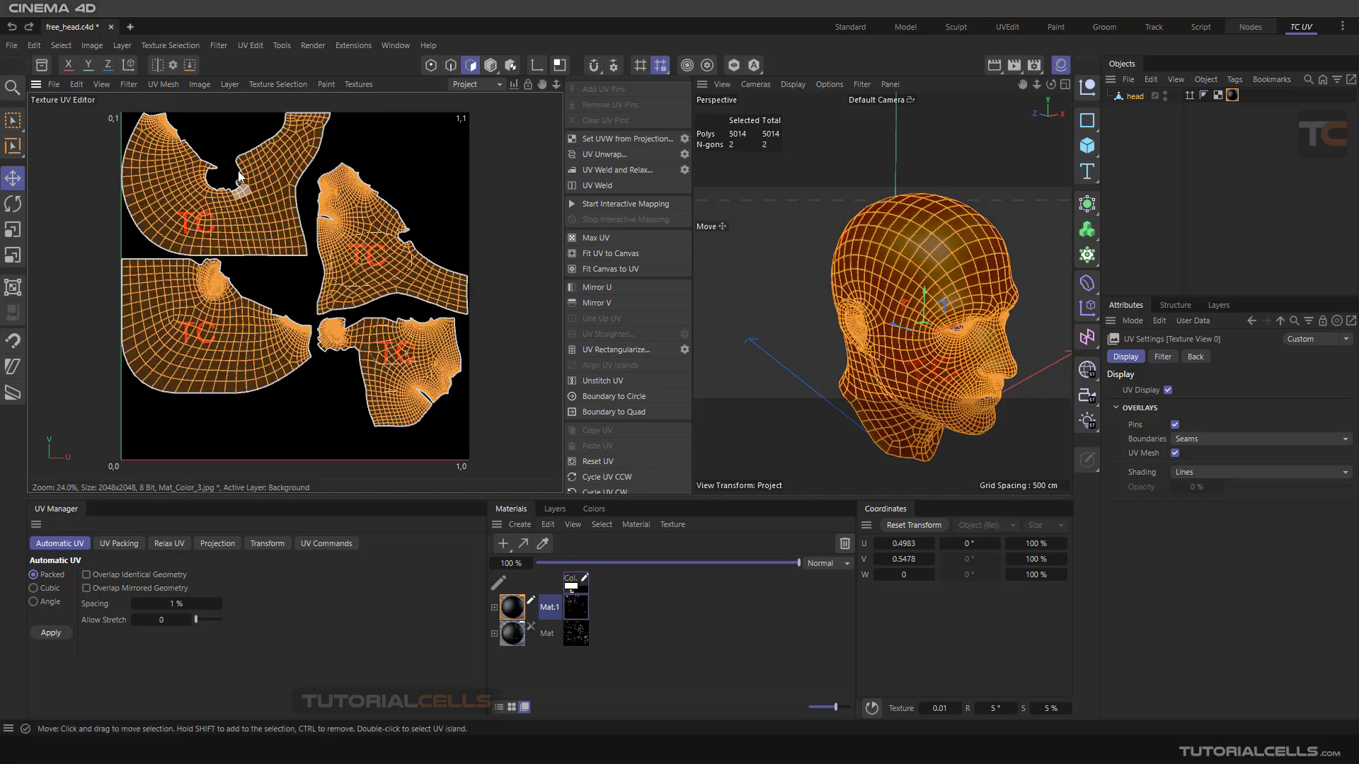
# - Outline all selected polygons of the head on Mat_Color_3.jpg
pyautogui.click(230, 84)
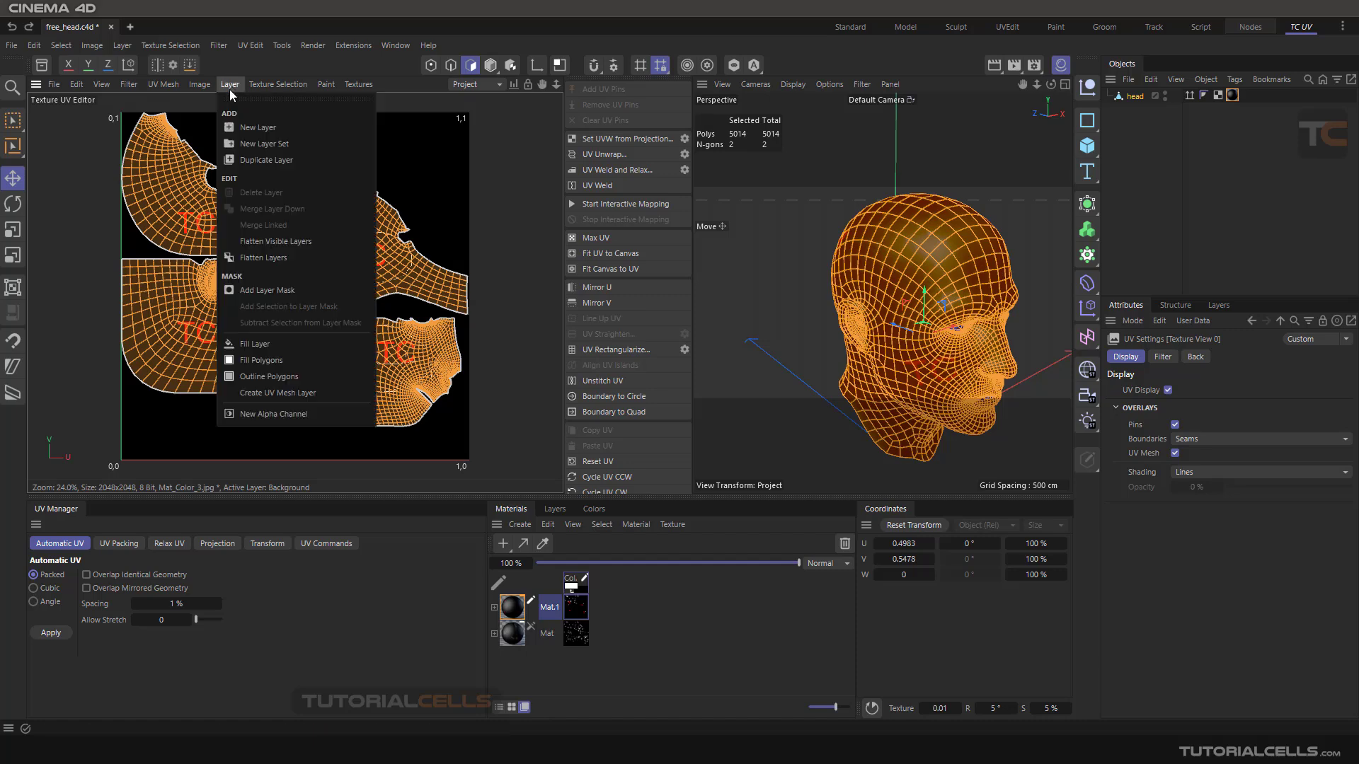
pyautogui.click(272, 381)
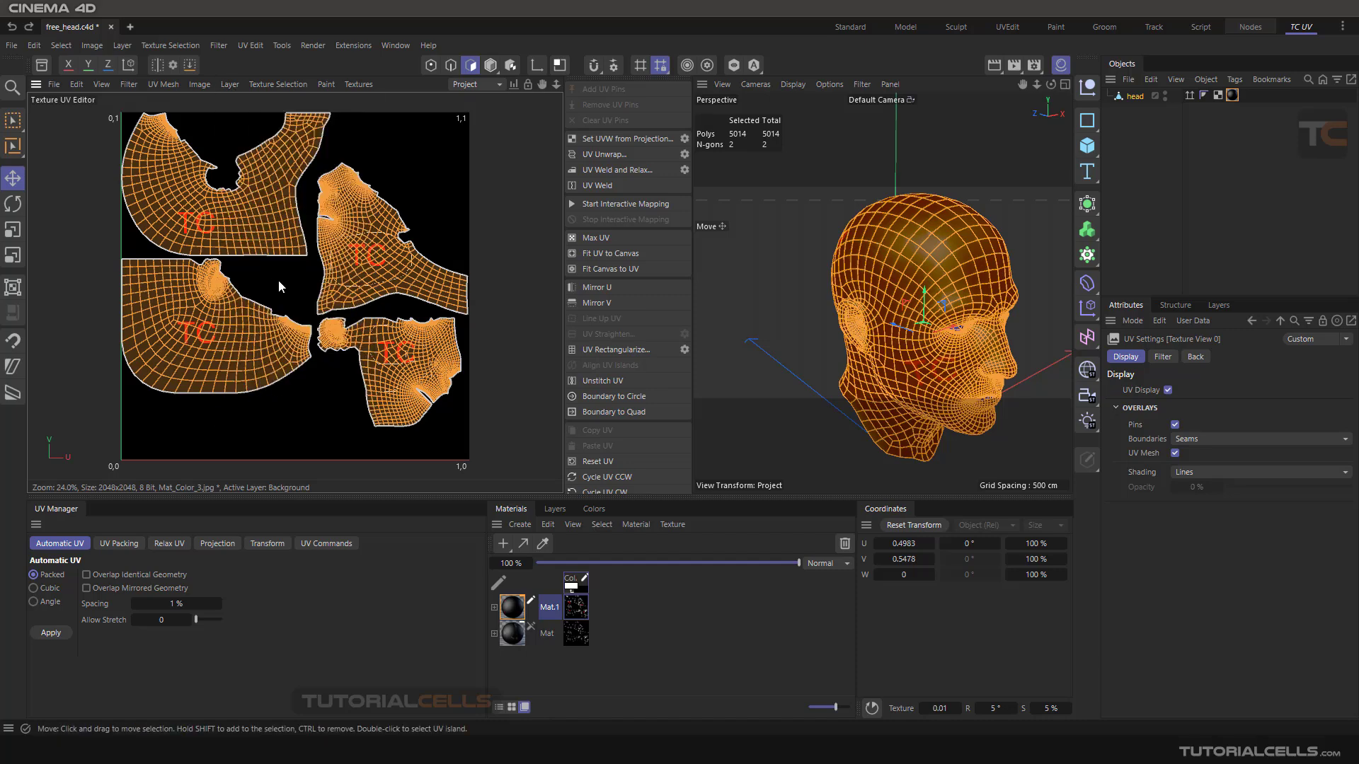
pyautogui.click(55, 85)
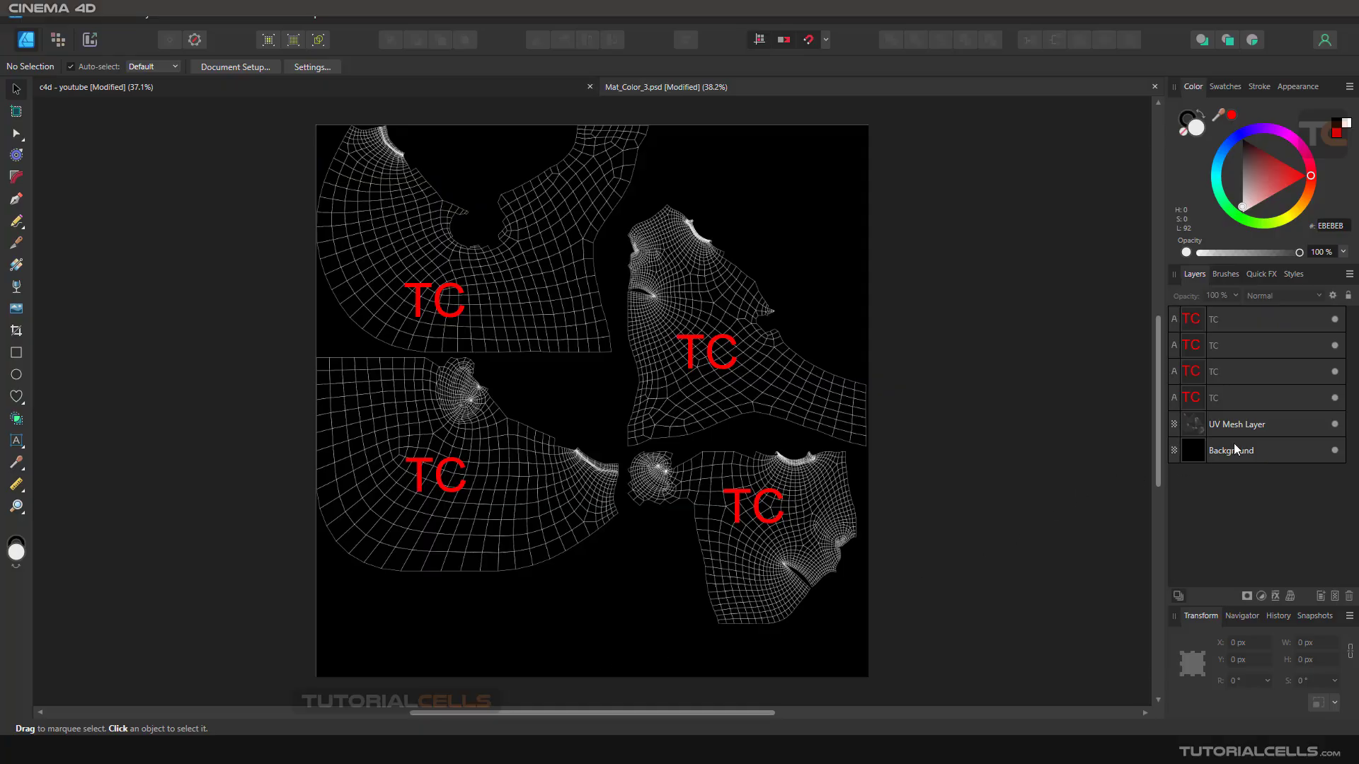
# - In Affinity Designer, toggle the UV Mesh Layer off and on to compare the artwork with and without the mesh
pyautogui.click(1335, 425)
pyautogui.click(1335, 425)
pyautogui.click(1335, 425)
pyautogui.click(1336, 425)
pyautogui.keyDown('ctrl'); pyautogui.scroll(2, 809, 525); pyautogui.keyUp('ctrl')
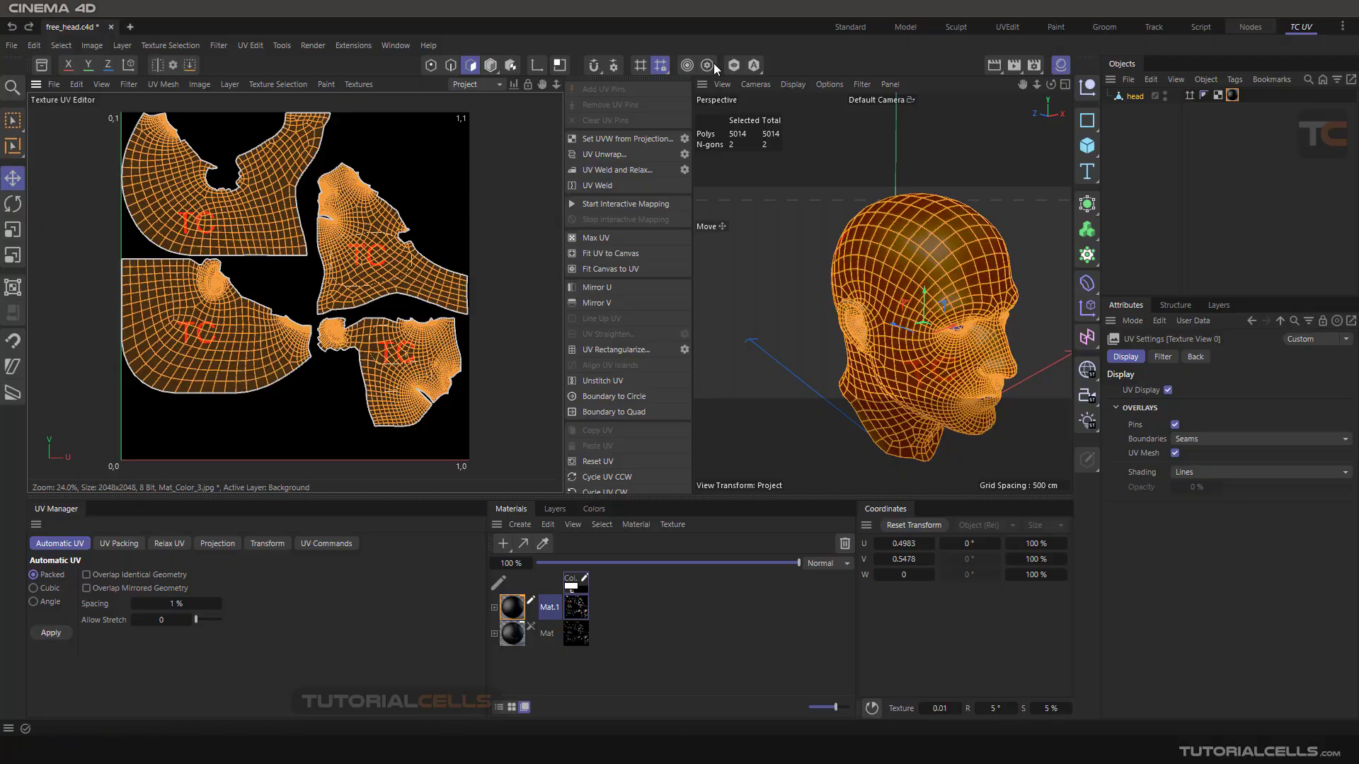
# - In Cinema 4D, clear the polygon selection, switch to Model mode and inspect the outlined texture on the head
pyautogui.click(749, 235)
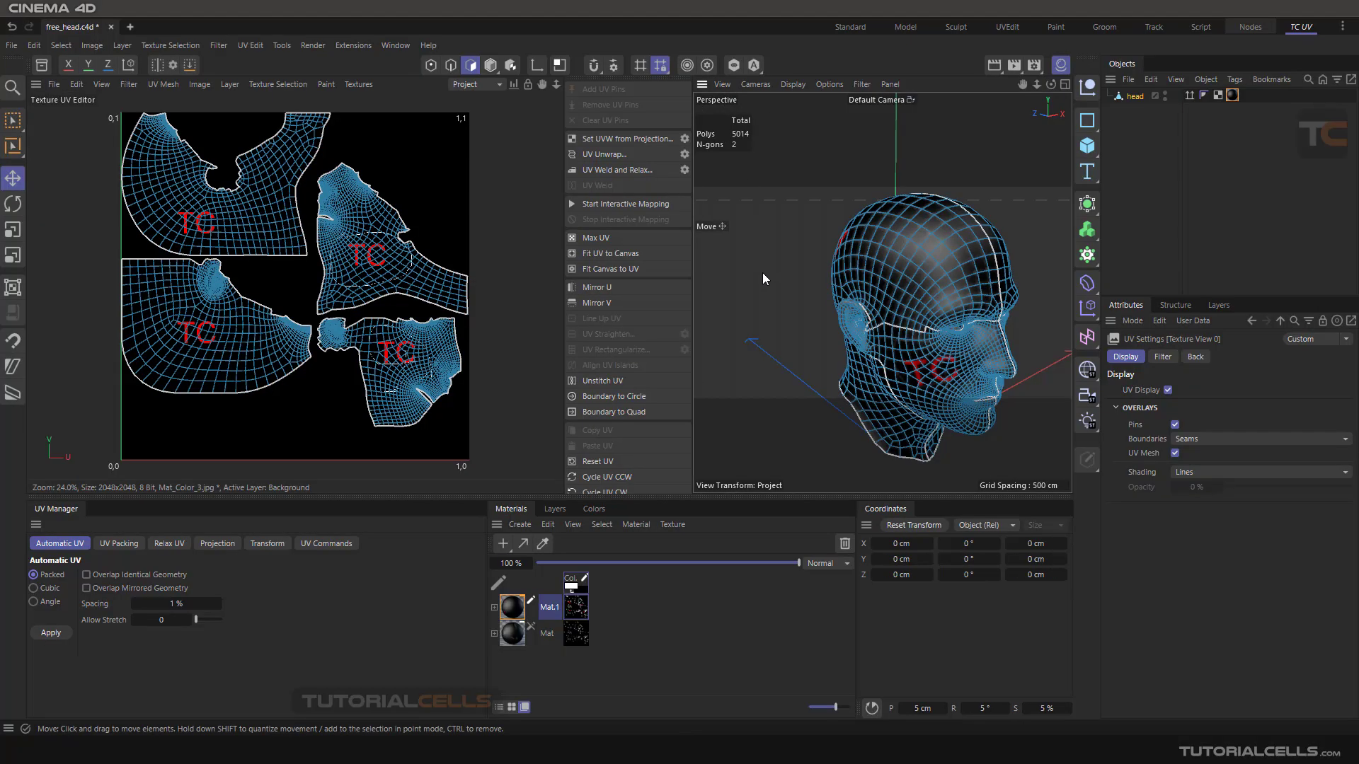
pyautogui.scroll(-3, 811, 270)
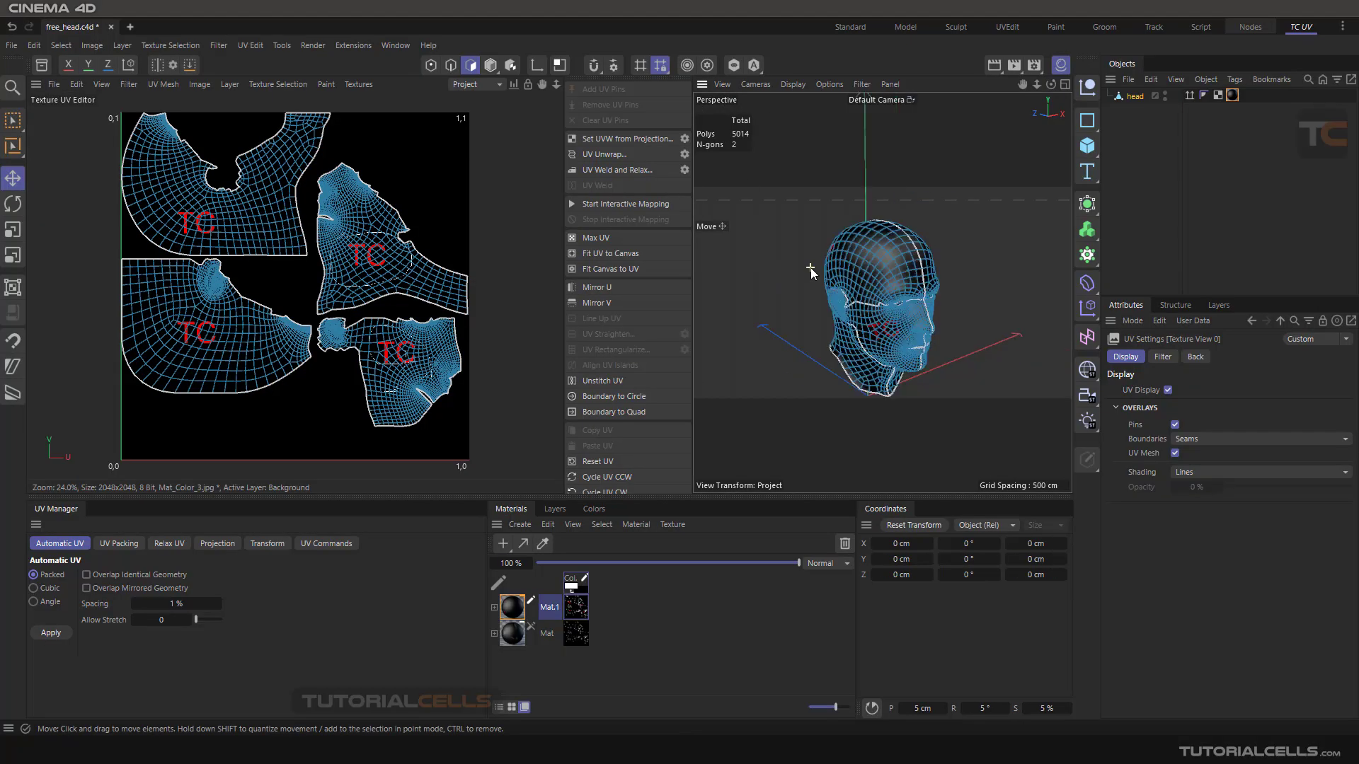
pyautogui.click(491, 65)
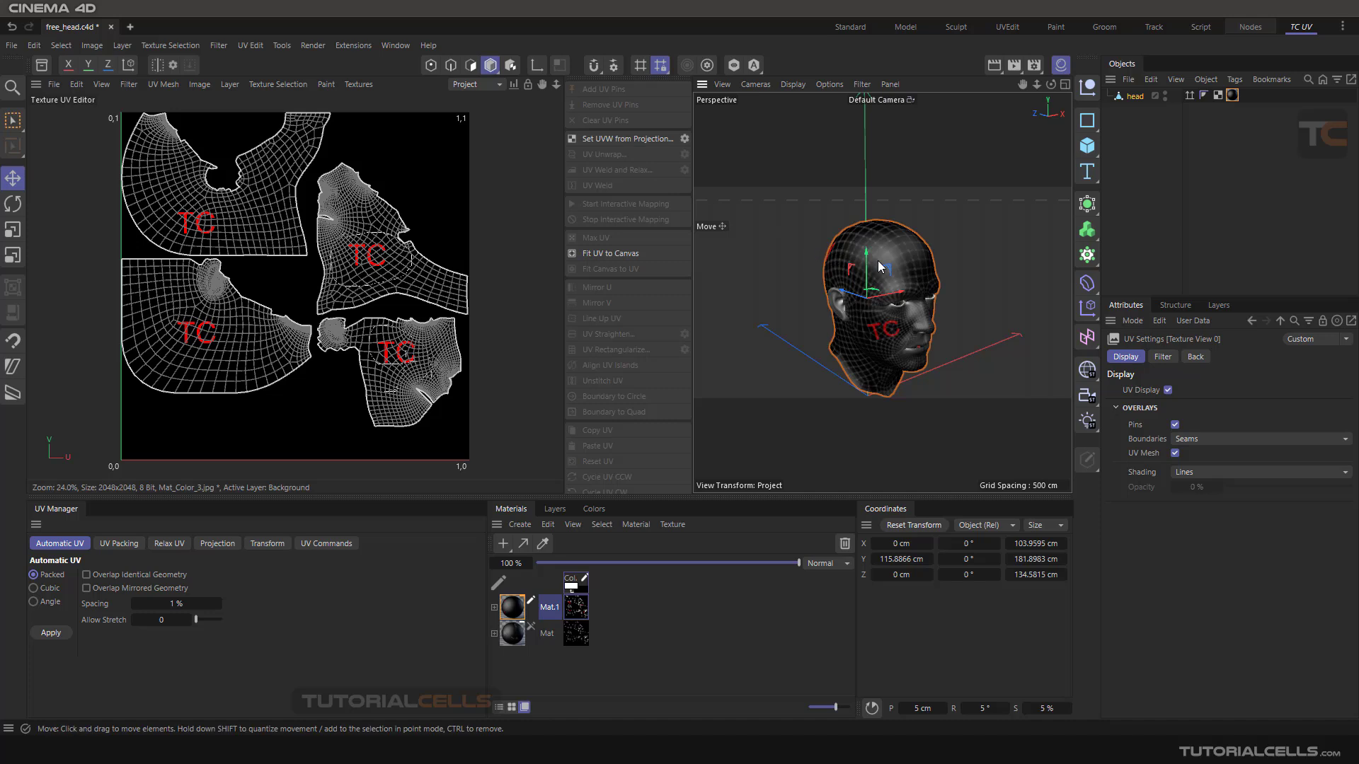
pyautogui.scroll(3, 883, 252)
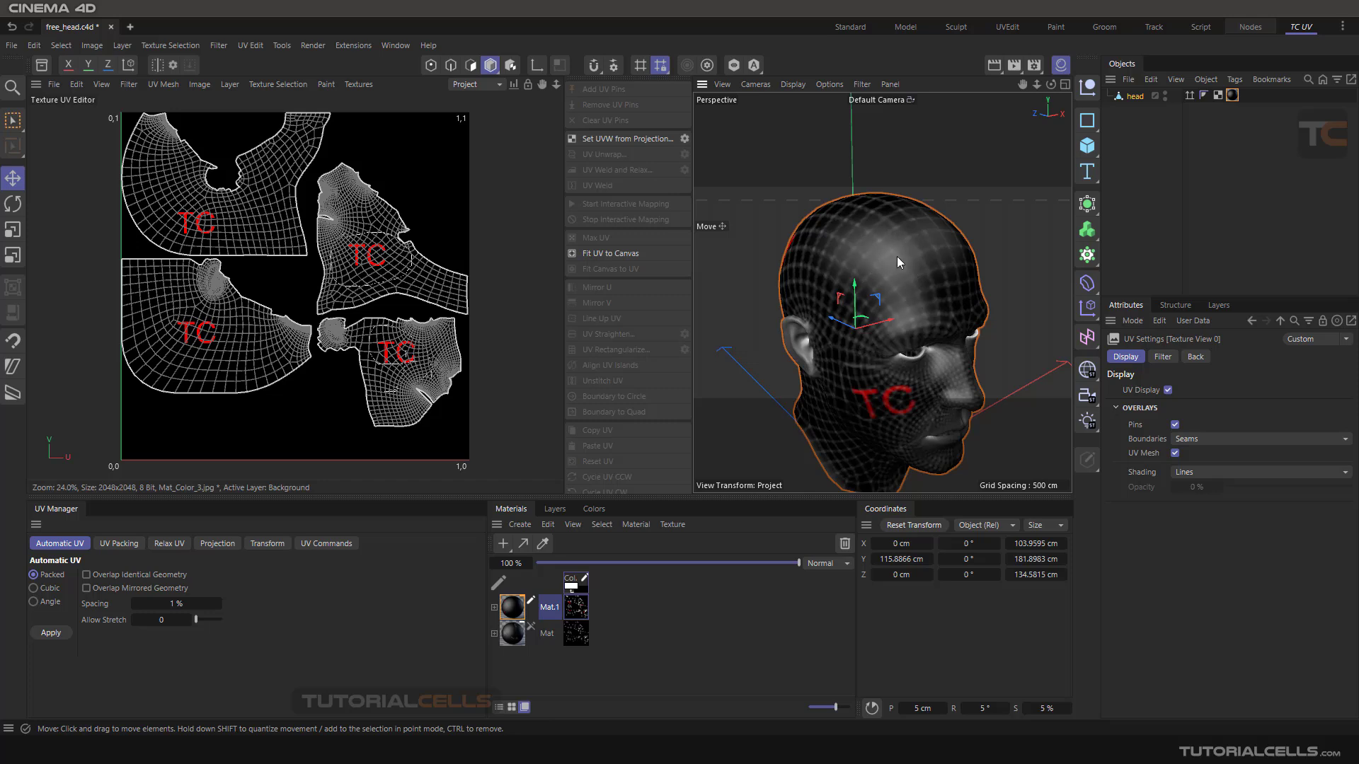
pyautogui.scroll(-3, 897, 256)
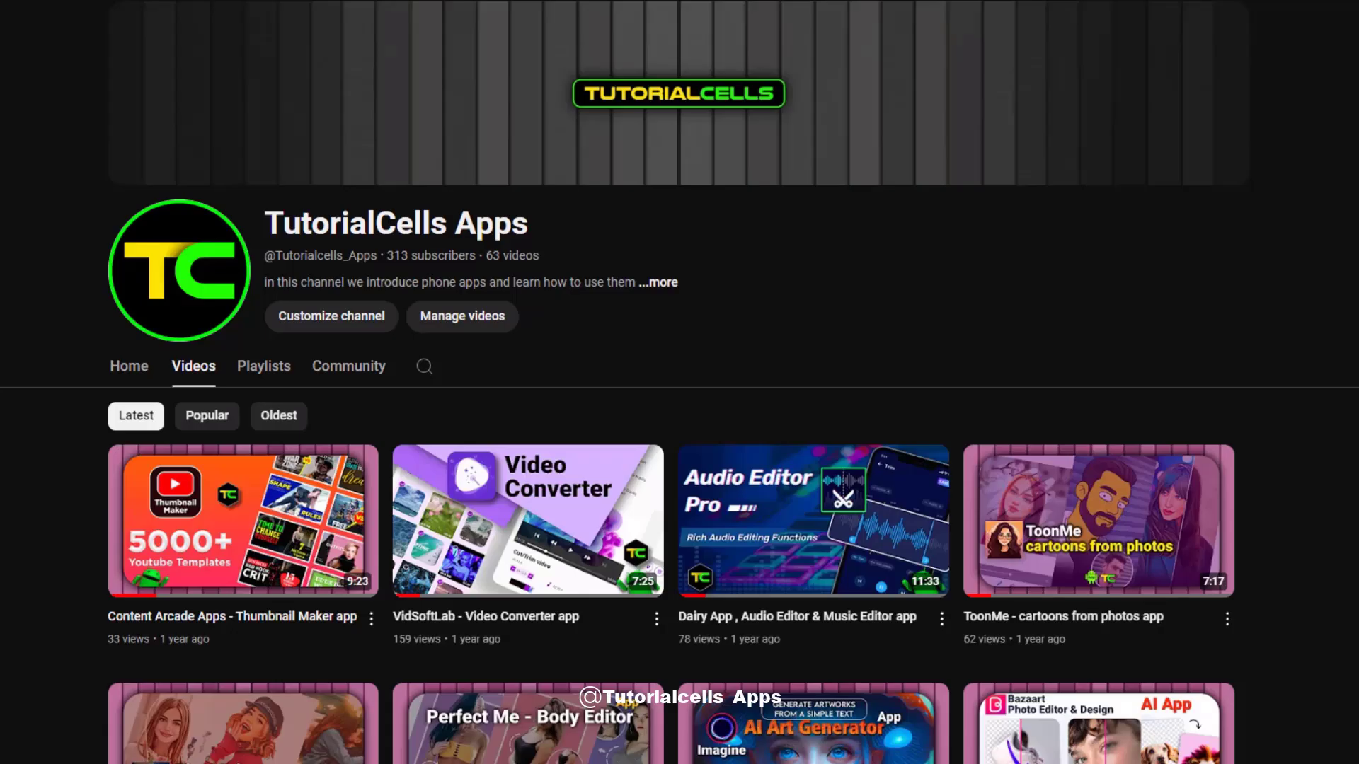
pyautogui.scroll(-14, 679, 404)
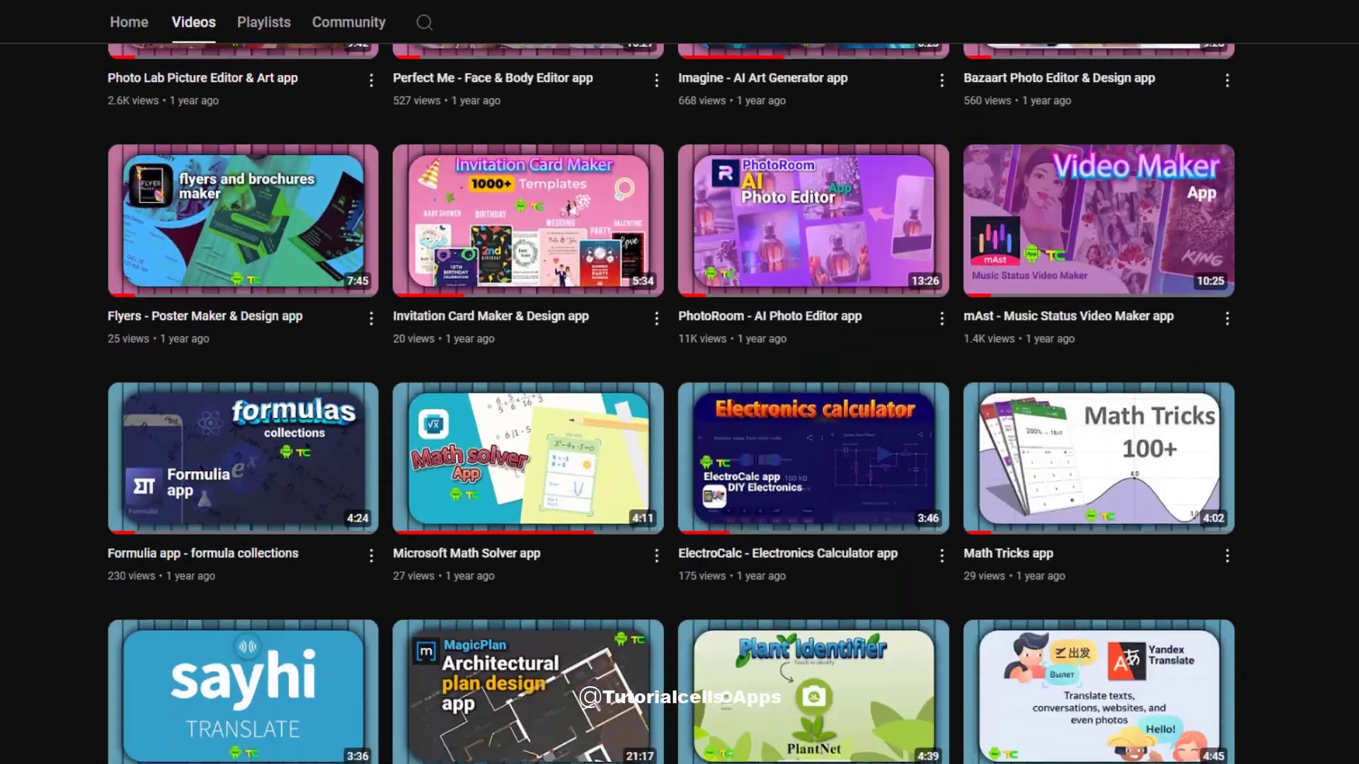
pyautogui.scroll(-20, 679, 404)
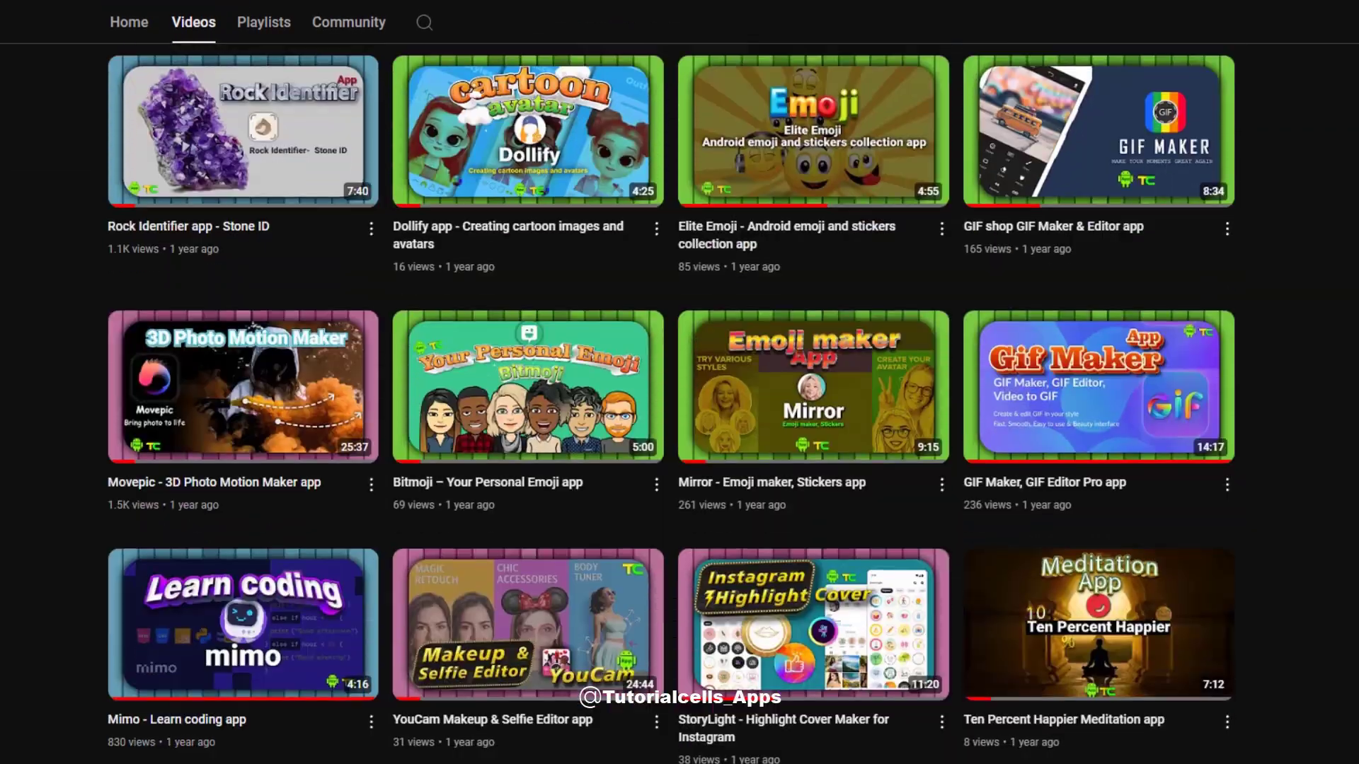
pyautogui.scroll(-15, 237, 121)
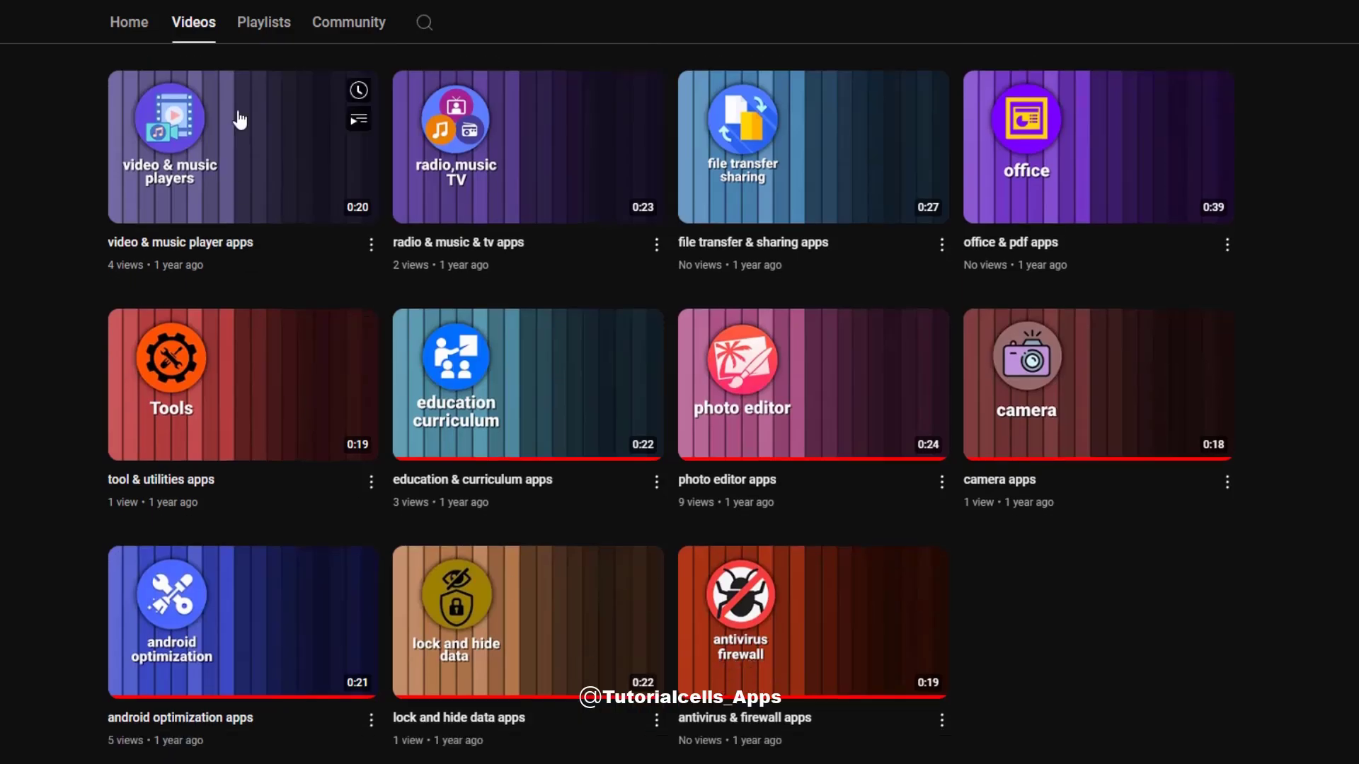